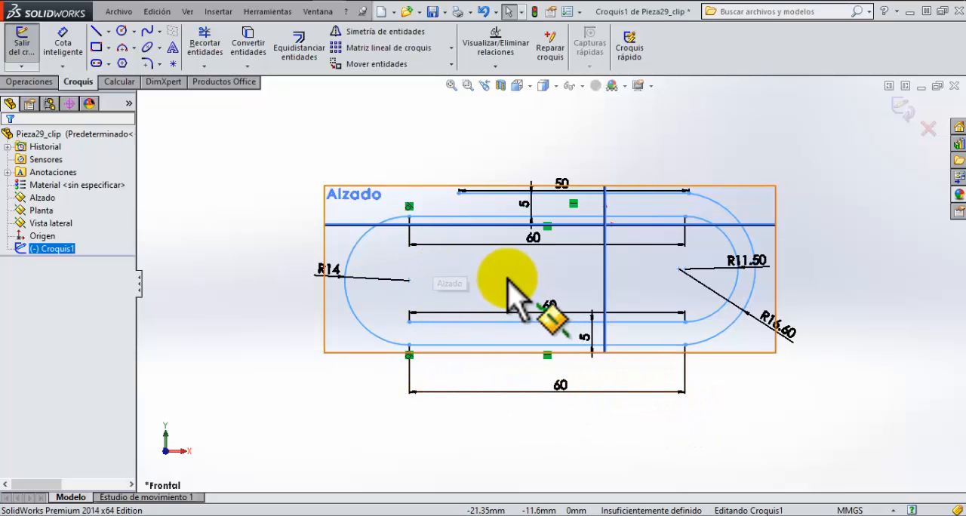
Step: Examine the clip path sketch from several angles, including the free end of its inner lower line
mouse_move(507, 286)
middle_mouse_down()
mouse_move(529, 280)
mouse_move(491, 281)
mouse_move(543, 316)
mouse_move(500, 306)
mouse_move(524, 317)
middle_mouse_up()
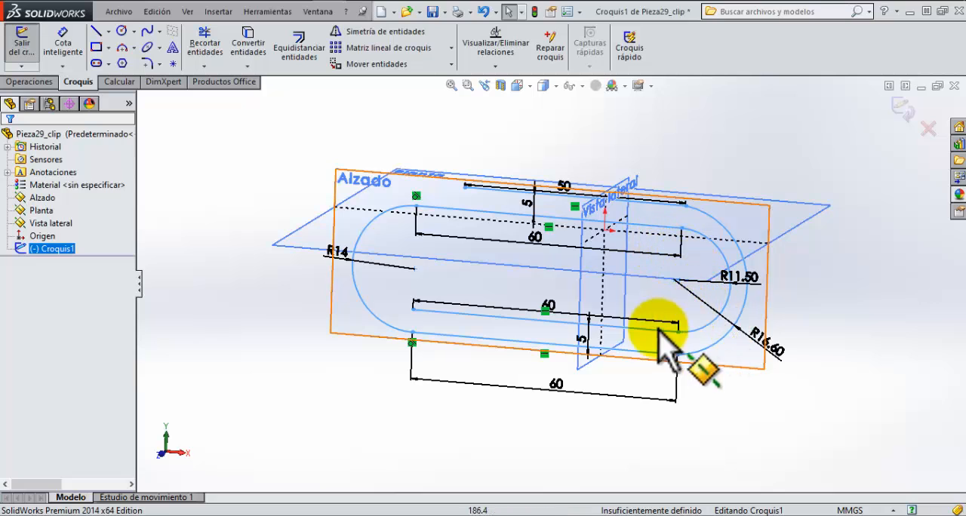
mouse_move(500, 341)
middle_mouse_down()
mouse_move(504, 281)
mouse_move(486, 259)
mouse_move(522, 267)
mouse_move(460, 280)
mouse_move(498, 285)
mouse_move(518, 242)
middle_mouse_up()
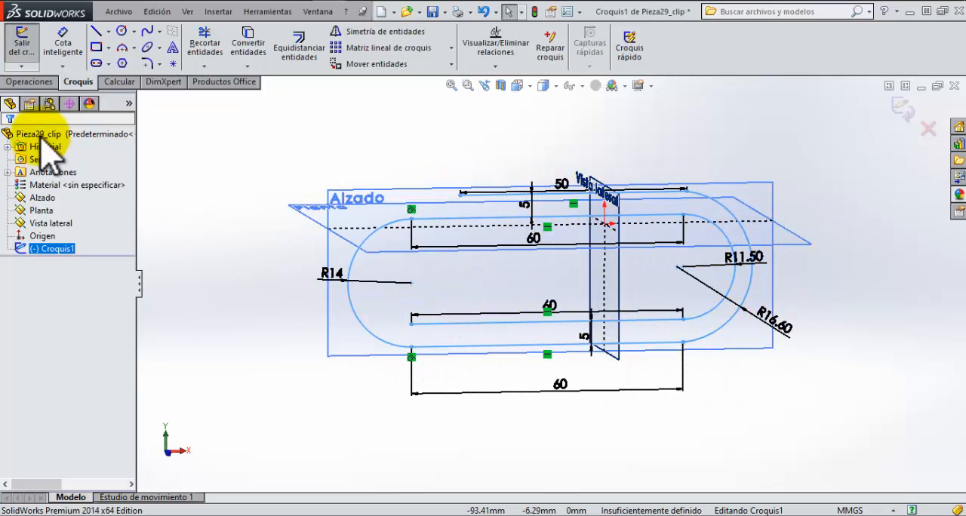
left_click(34, 83)
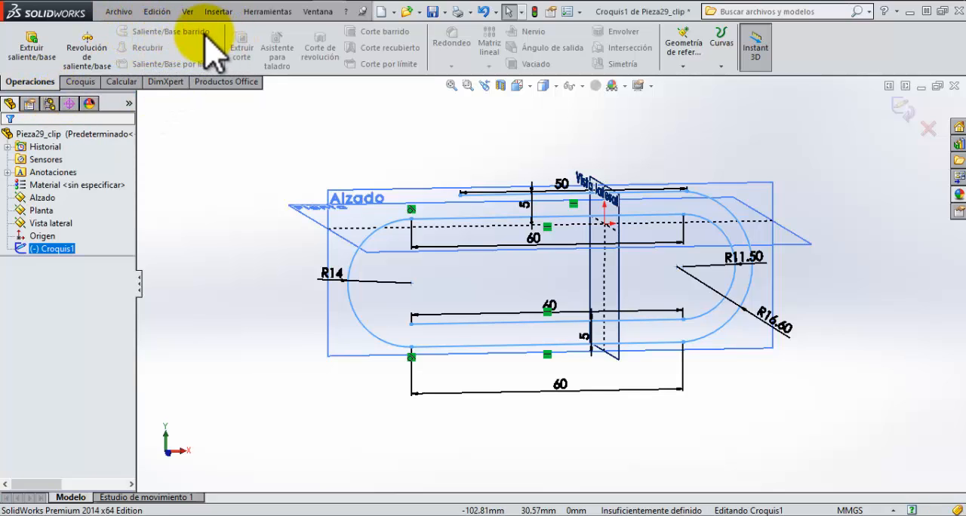
left_click(83, 85)
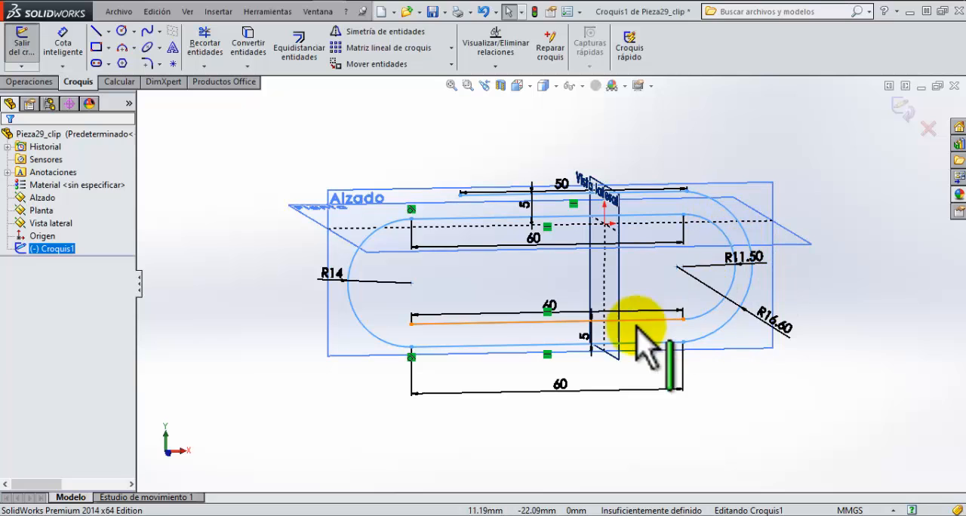
mouse_move(589, 332)
middle_mouse_down()
mouse_move(561, 295)
mouse_move(597, 301)
mouse_move(579, 305)
middle_mouse_up()
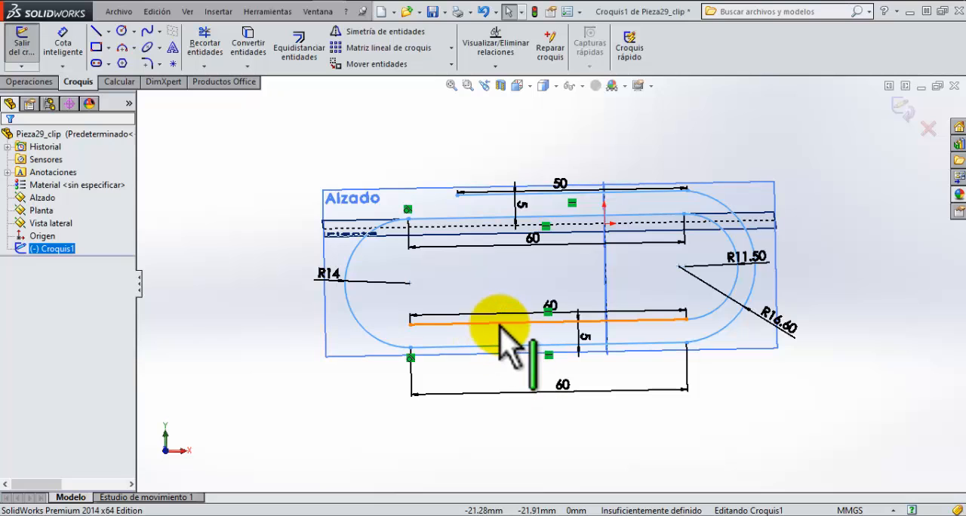
middle_click_drag(484, 325, 476, 325)
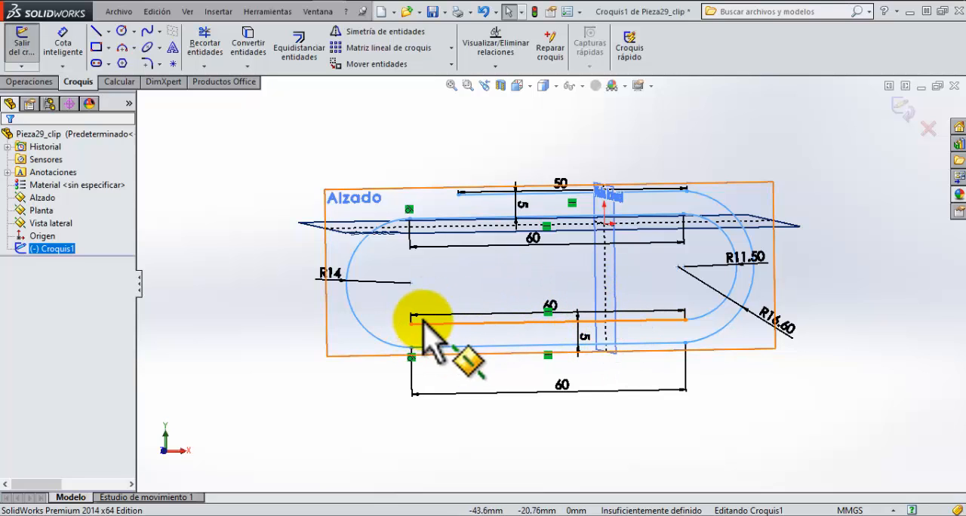
scroll(423, 321, "down", 2)
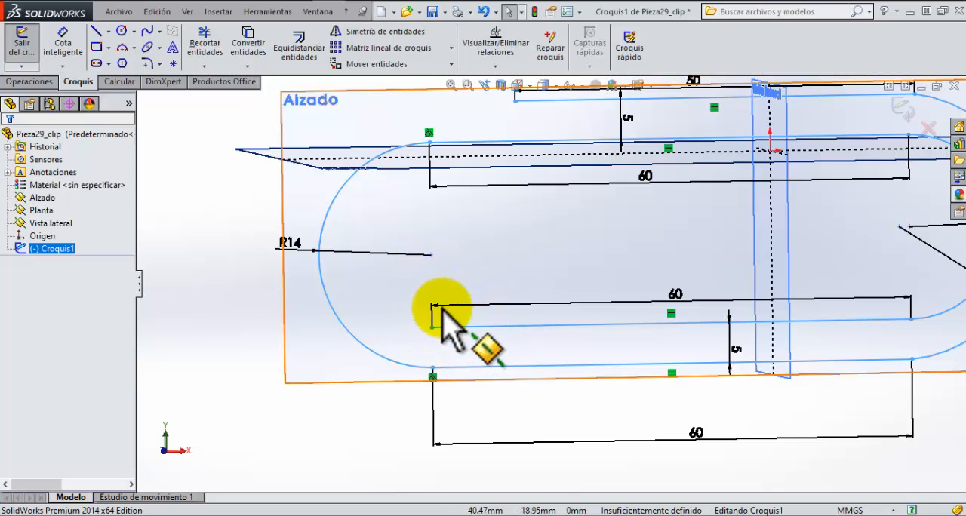
scroll(434, 328, "up", 2)
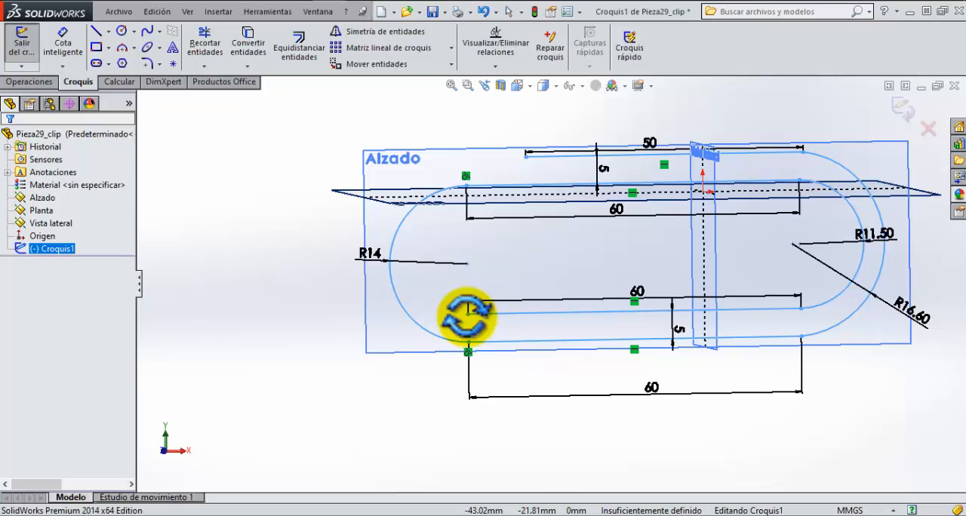
mouse_move(466, 318)
middle_mouse_down()
mouse_move(570, 324)
mouse_move(641, 291)
mouse_move(616, 289)
mouse_move(689, 226)
middle_mouse_up()
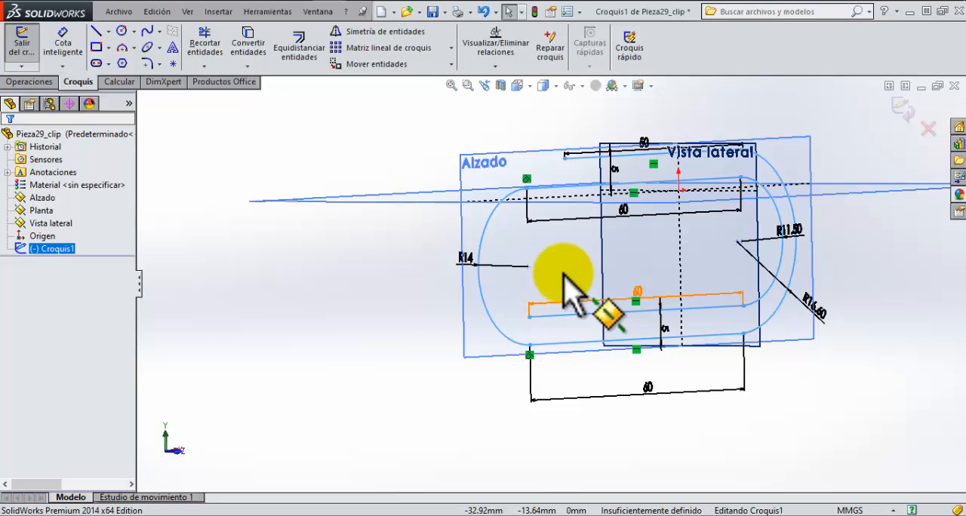
middle_click_drag(562, 272, 529, 268)
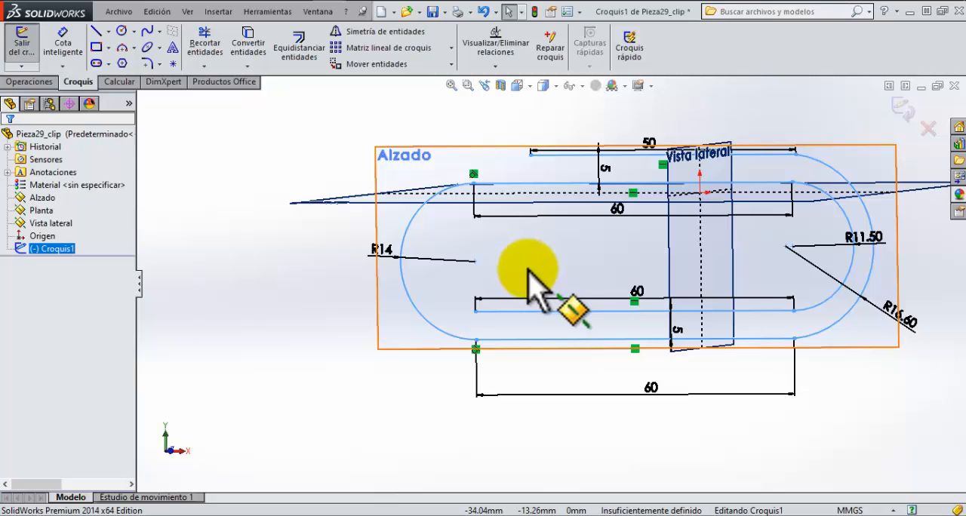
Step: Finish the clip path sketch and exit it, keeping its changes
left_click(34, 82)
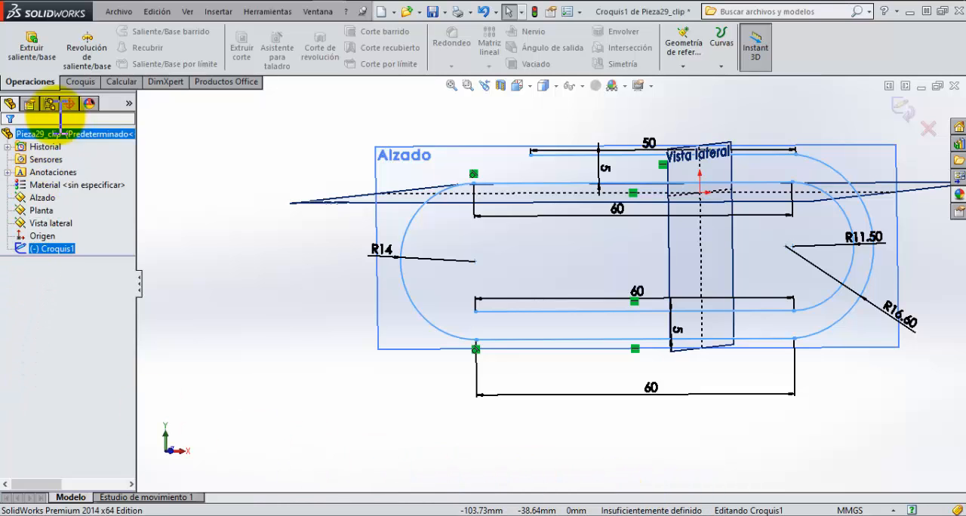
left_click(80, 82)
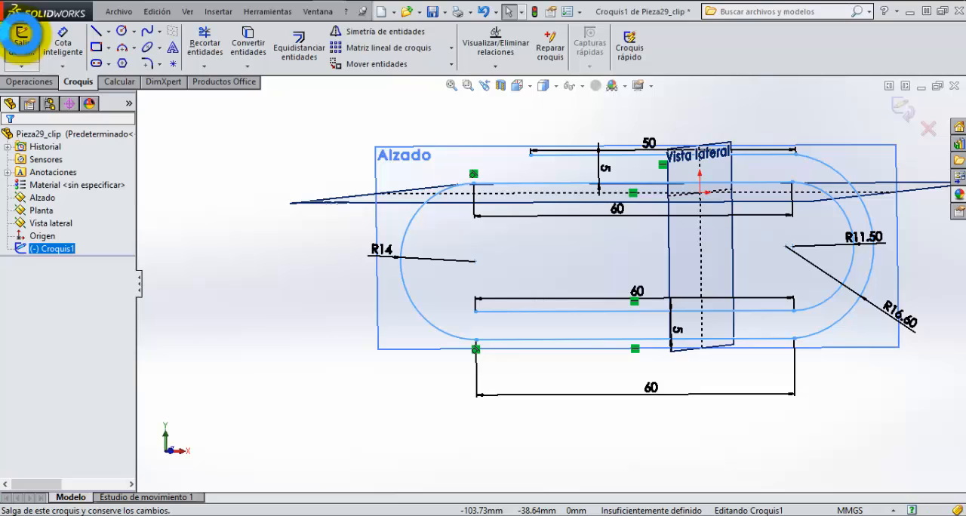
left_click(21, 37)
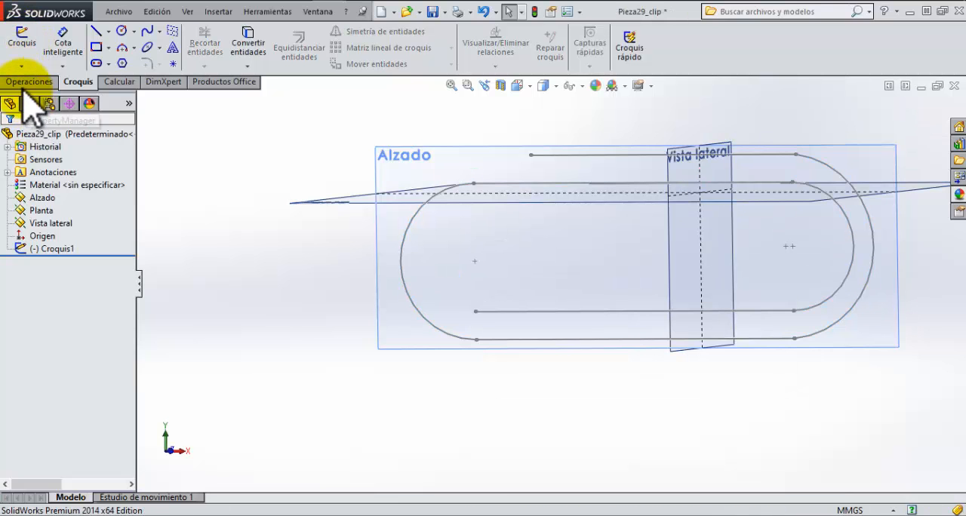
Step: Start a reference plane coincident with the free endpoint of the clip path's inner lower line
left_click(27, 82)
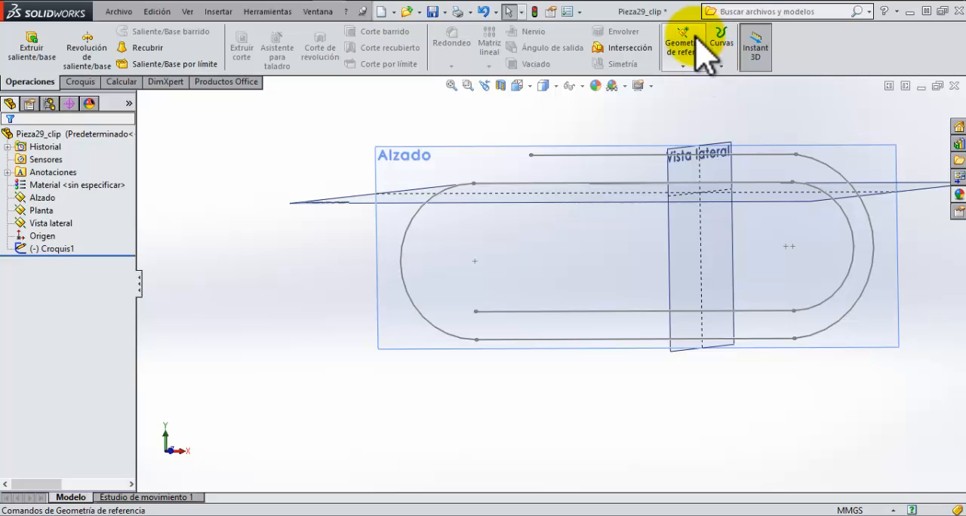
left_click(693, 61)
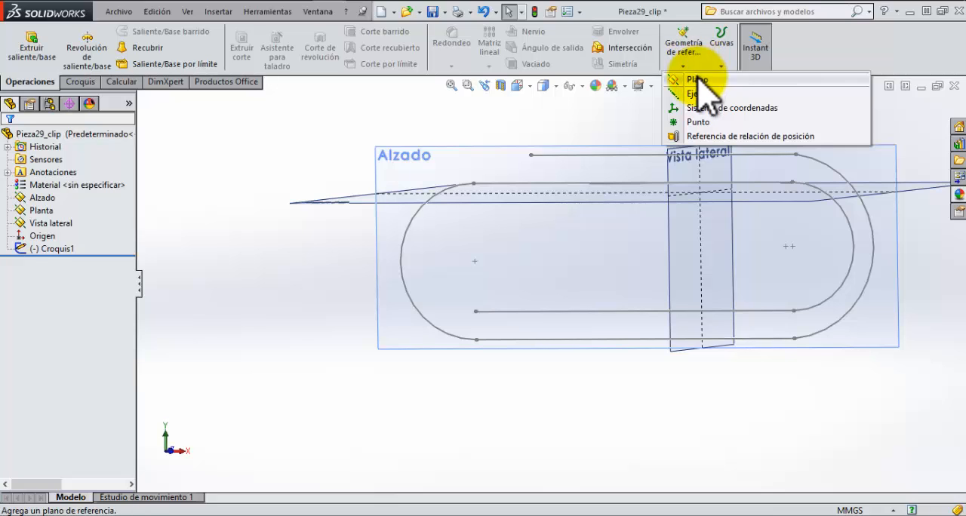
left_click(694, 65)
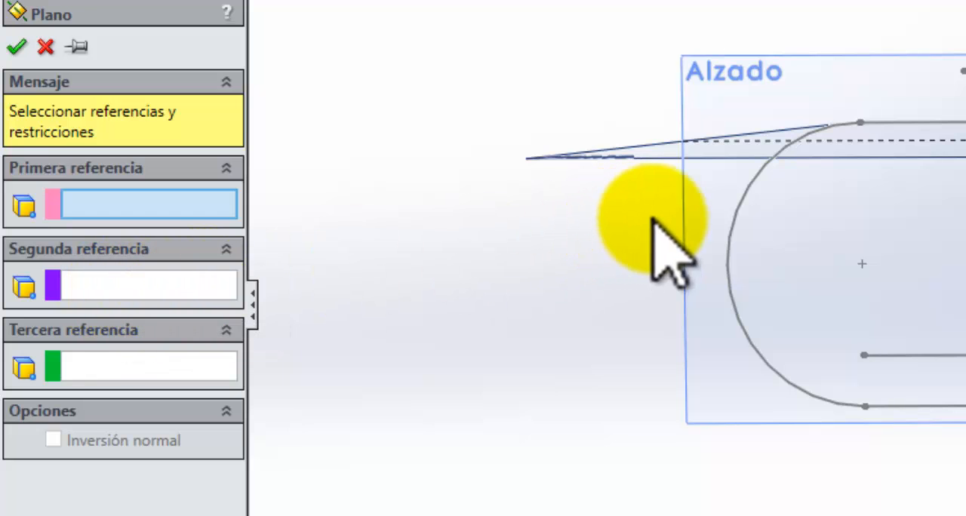
mouse_move(650, 211)
middle_mouse_down()
mouse_move(669, 209)
mouse_move(627, 225)
mouse_move(626, 269)
mouse_move(630, 183)
middle_mouse_up()
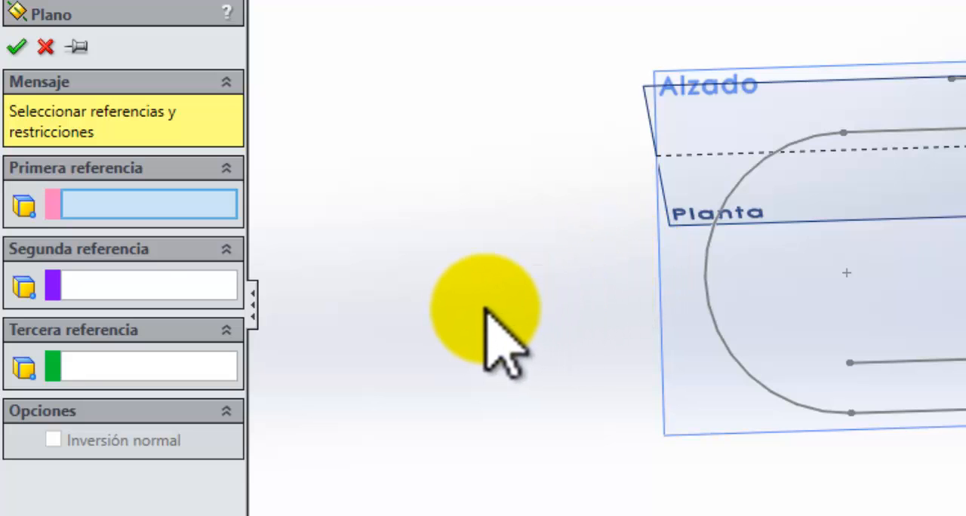
middle_click_drag(611, 351, 613, 329)
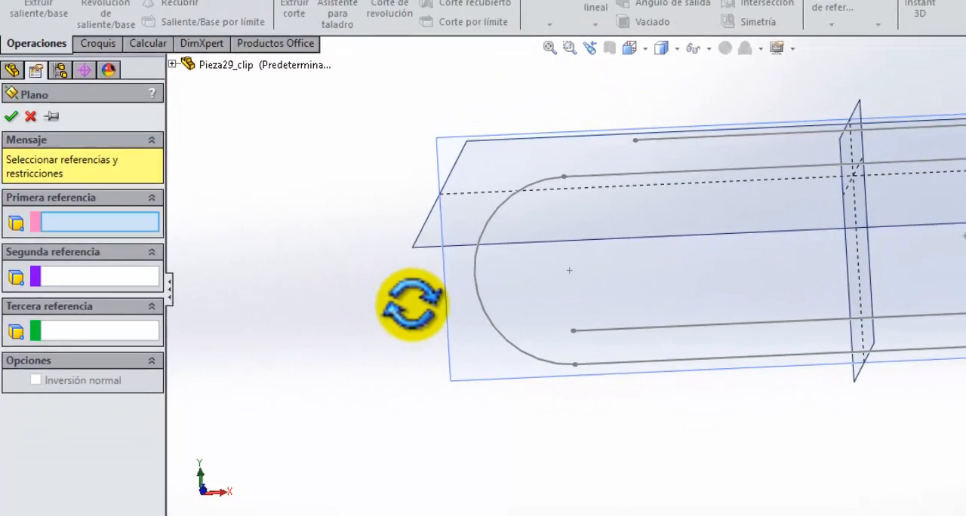
middle_click_drag(411, 304, 408, 314)
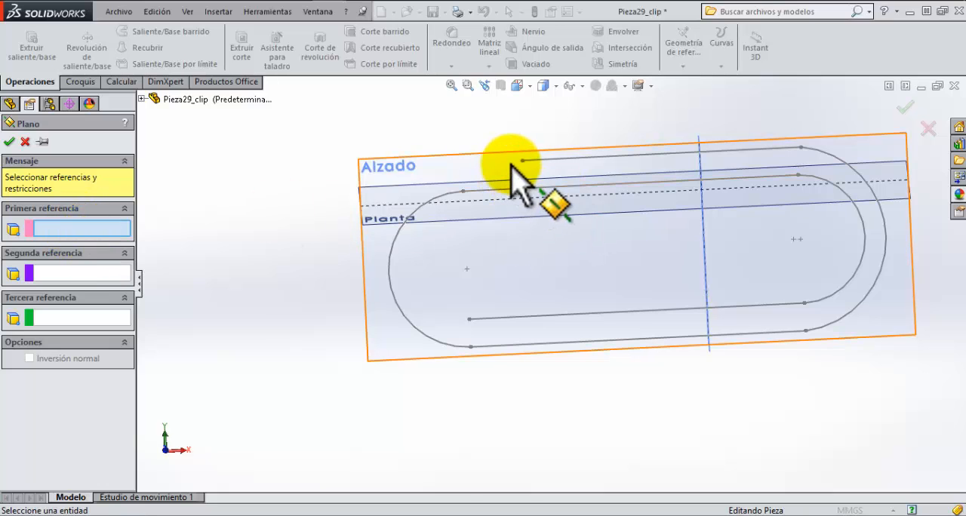
left_click(469, 320)
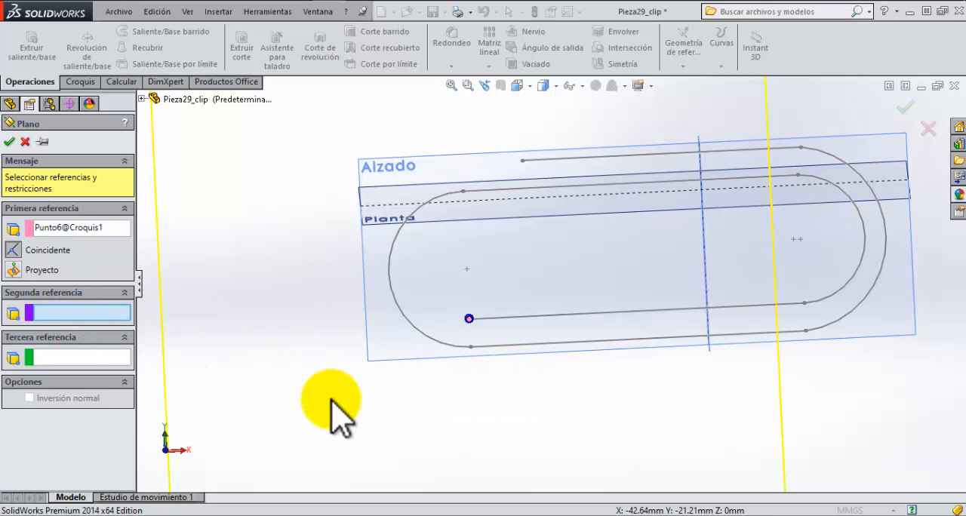
Step: Make the reference plane parallel to Vista lateral as its second reference and create it
middle_click_drag(334, 399, 394, 400)
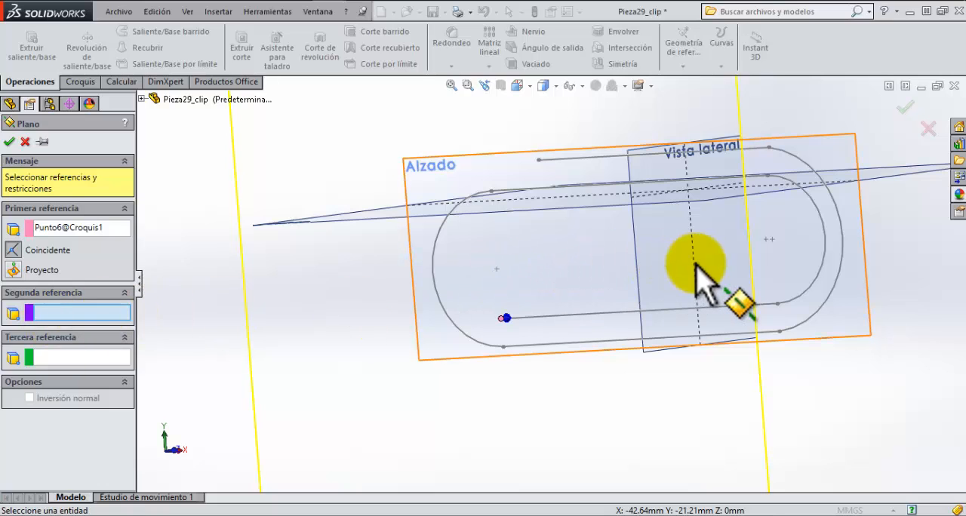
left_click(638, 280)
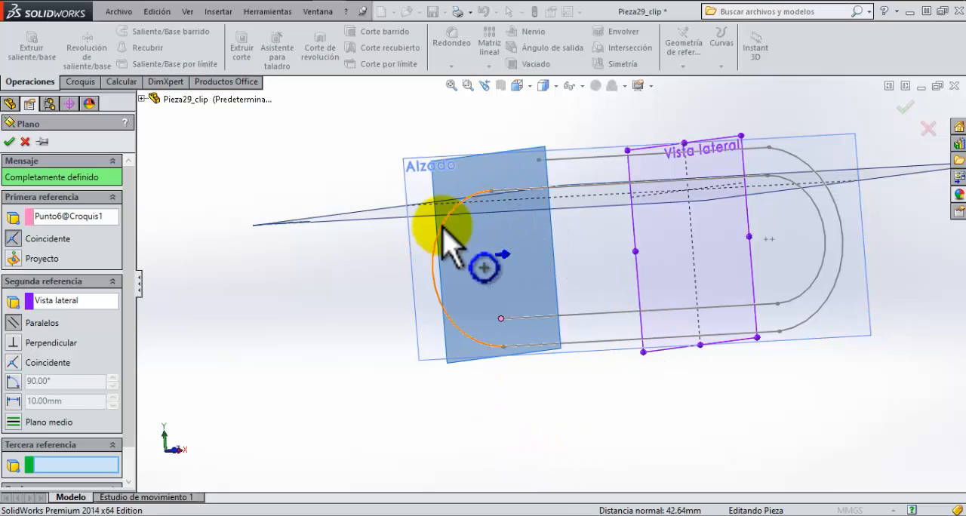
middle_click_drag(453, 259, 430, 172)
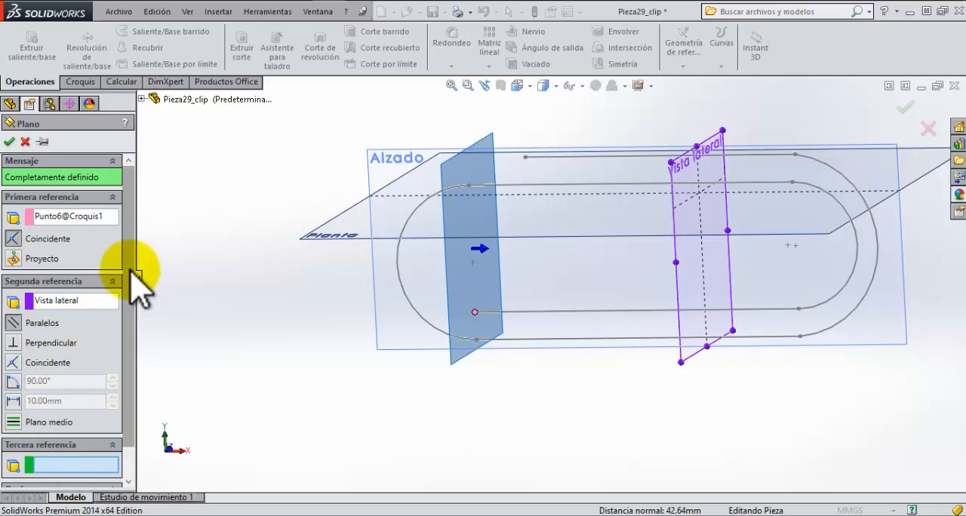
scroll(132, 266, "down", 2)
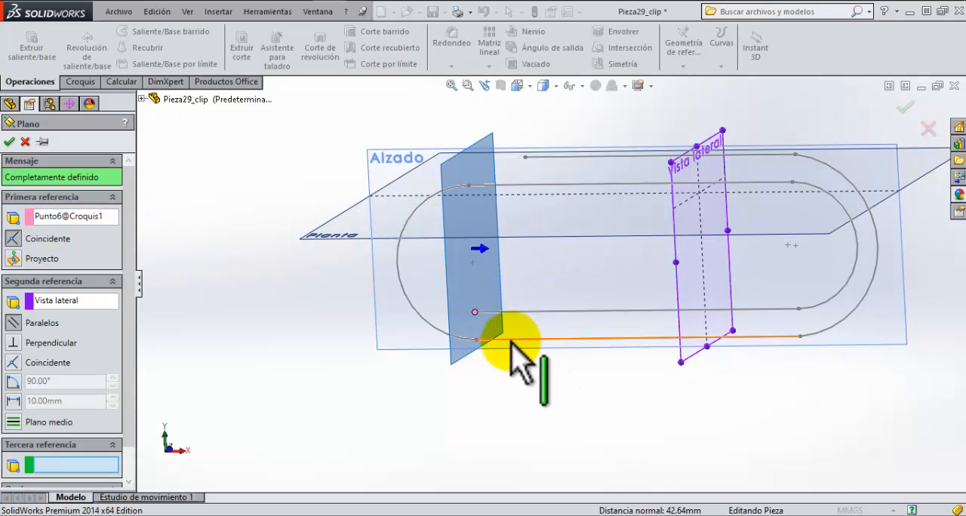
left_click(9, 143)
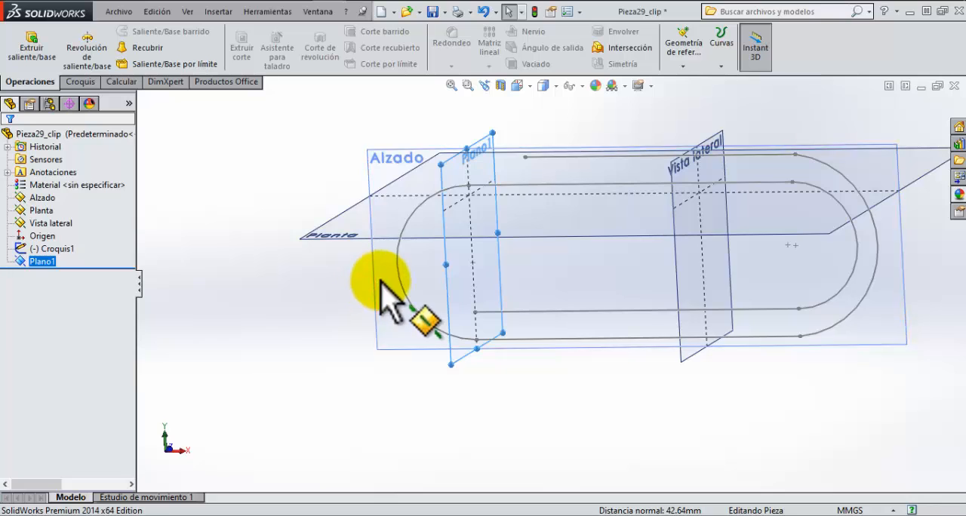
middle_click_drag(382, 291, 434, 295)
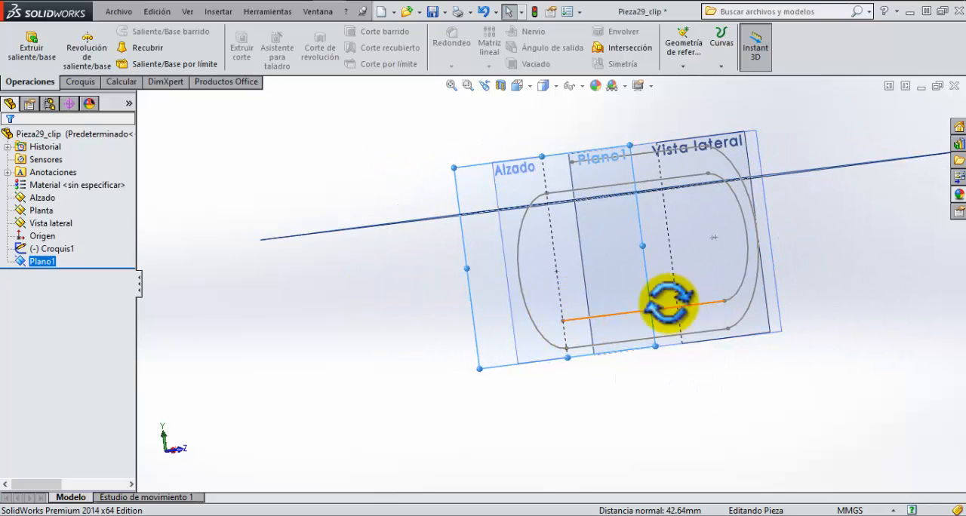
mouse_move(668, 302)
middle_mouse_down()
mouse_move(647, 307)
mouse_move(673, 307)
middle_mouse_up()
scroll(578, 341, "down", 5)
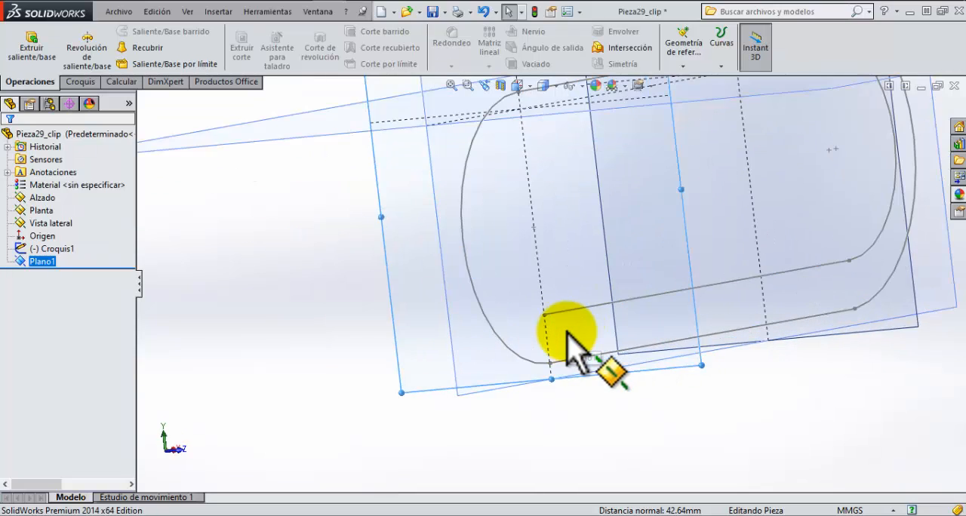
scroll(566, 332, "down", 2)
left_click(79, 83)
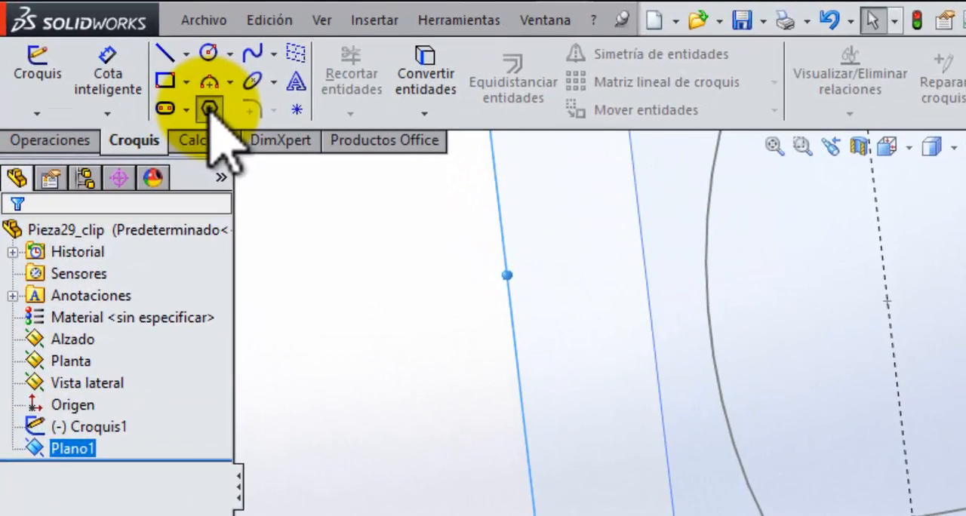
left_click(121, 63)
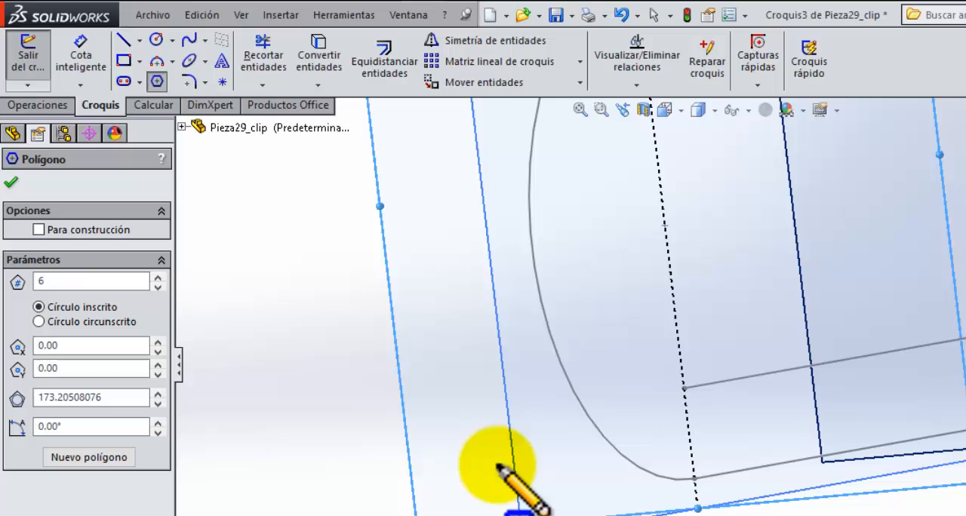
scroll(601, 471, "up", 3)
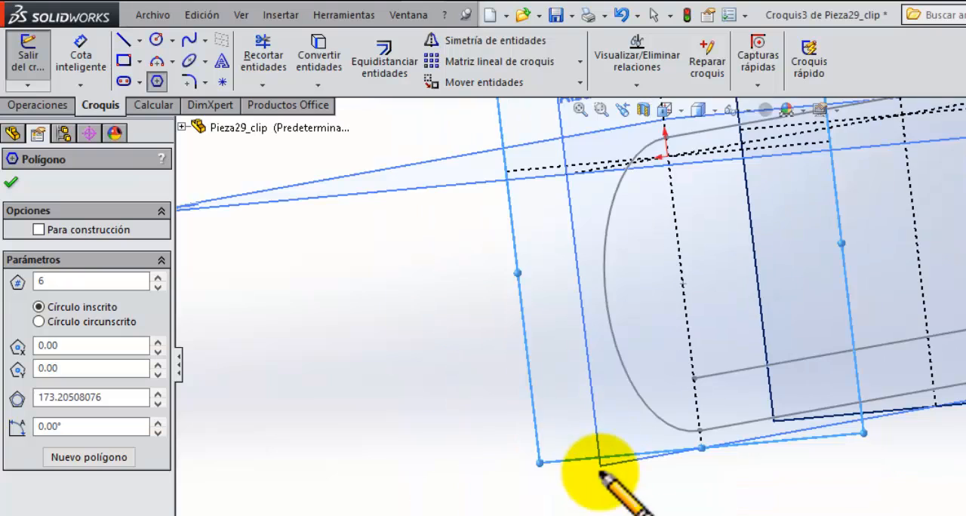
scroll(702, 415, "up", 5)
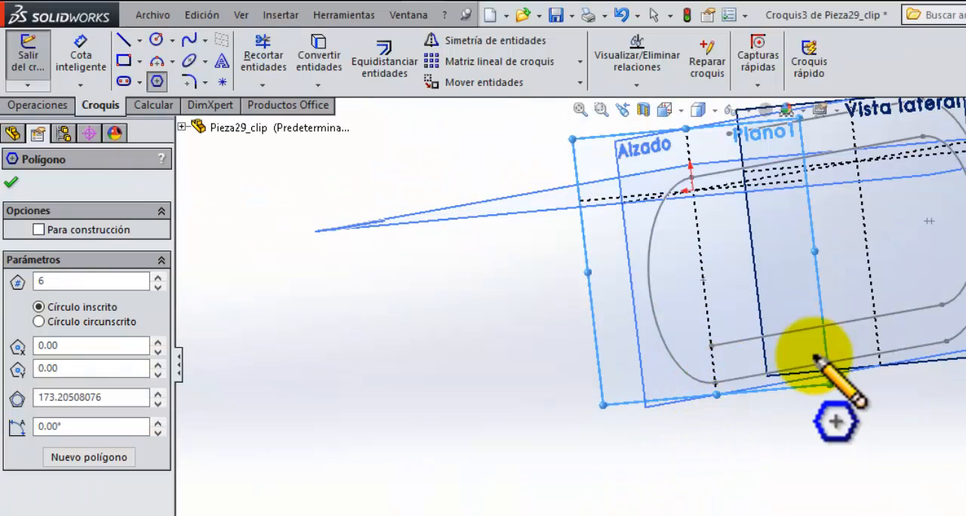
mouse_move(911, 287)
middle_mouse_down()
mouse_move(860, 304)
mouse_move(929, 319)
mouse_move(925, 345)
middle_mouse_up()
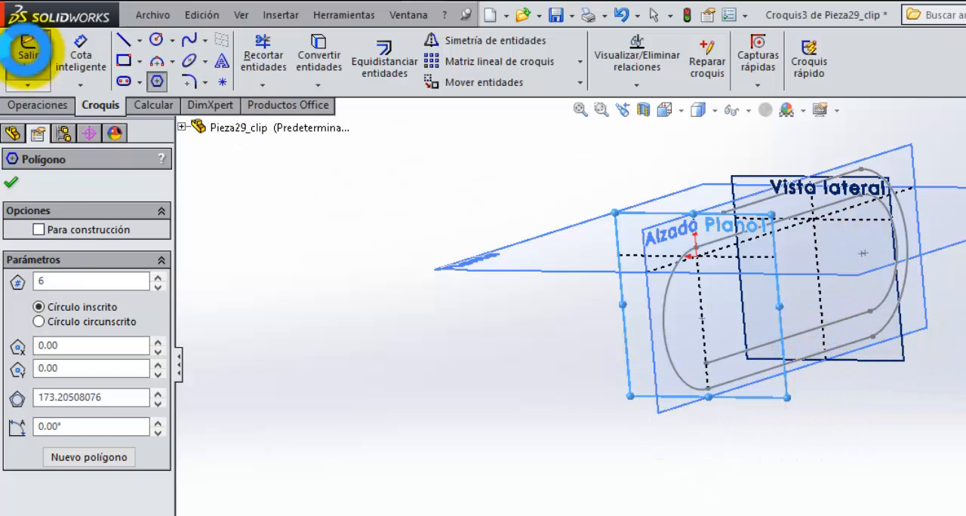
left_click(28, 51)
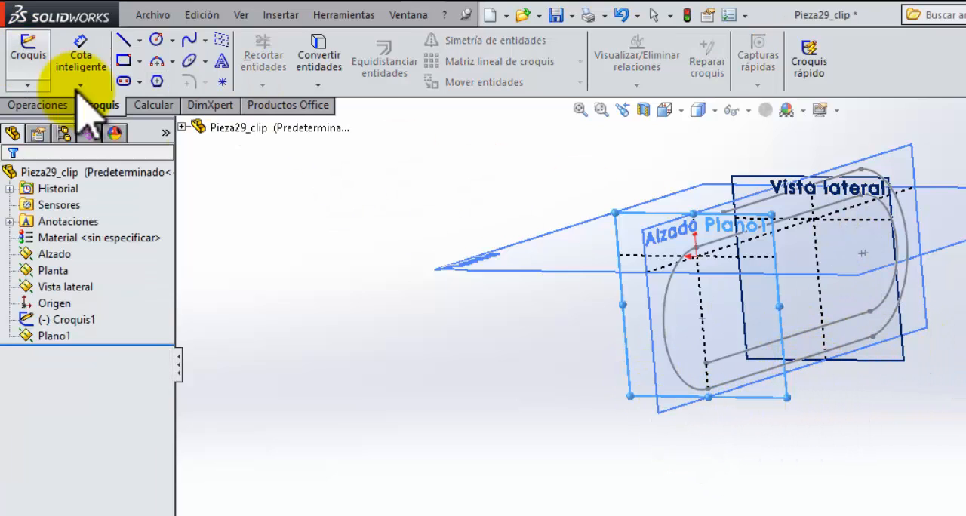
Step: Sketch a hexagon on Plano1, centred on the clip path's free endpoint, with an inscribed circle about 4.65 mm in diameter
left_click(643, 231)
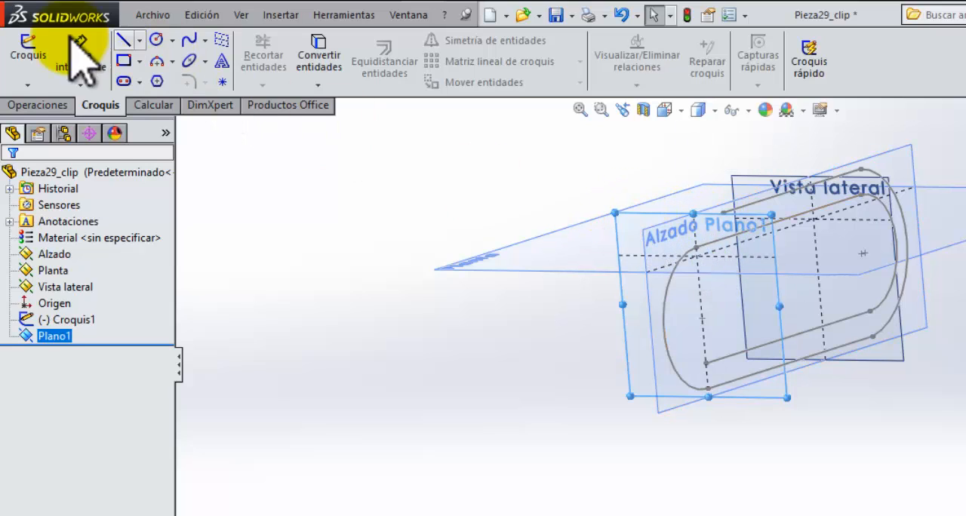
left_click(31, 46)
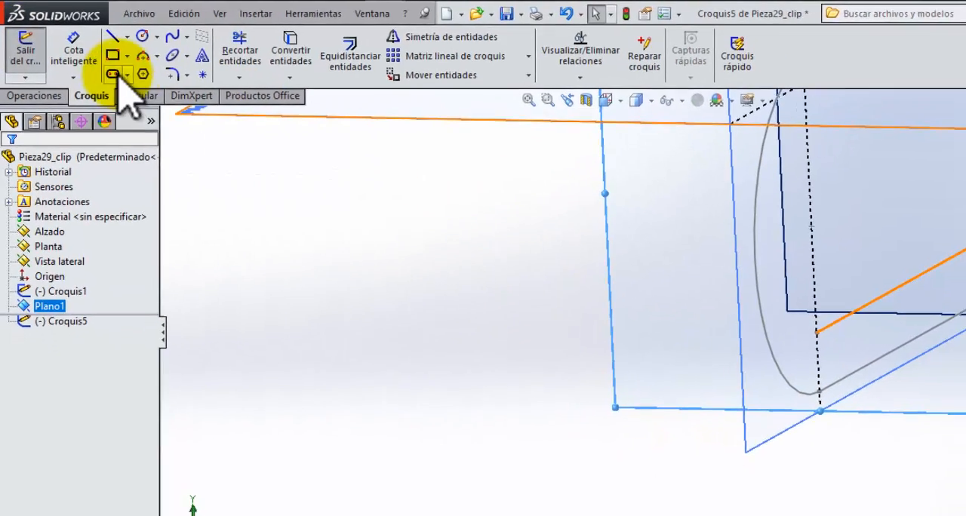
left_click(142, 73)
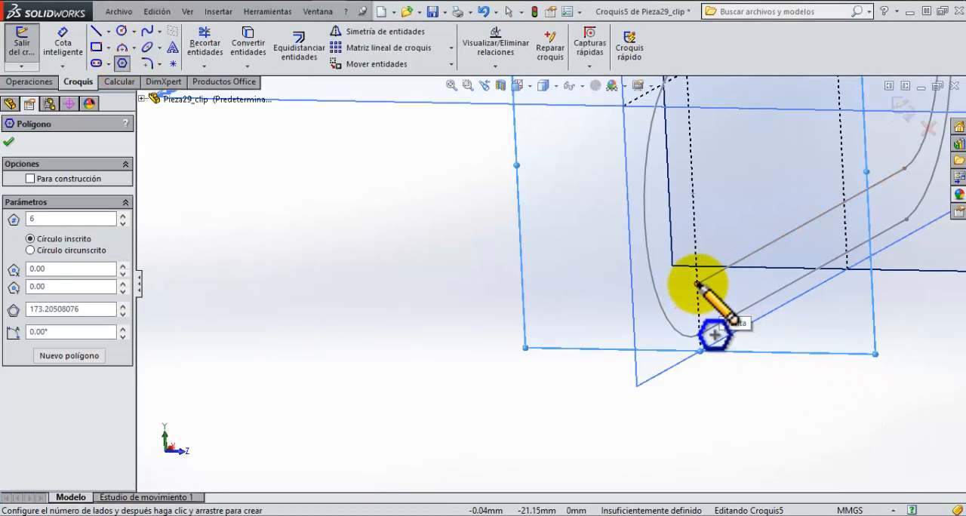
left_click(698, 284)
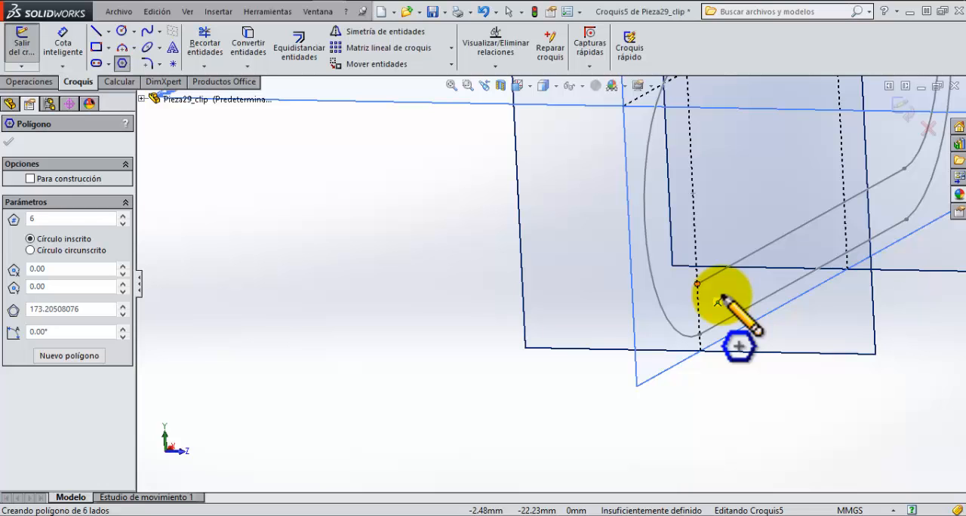
left_click(718, 300)
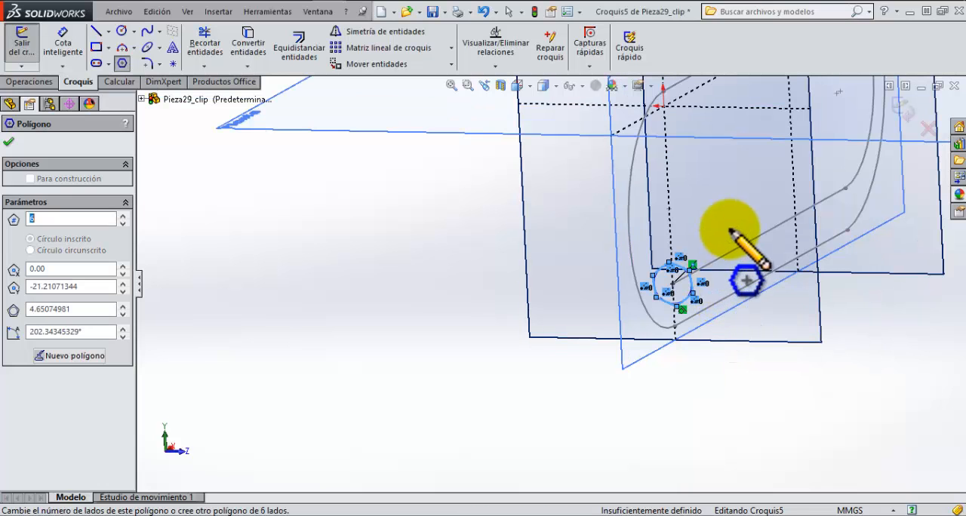
key("Down")
left_click(9, 142)
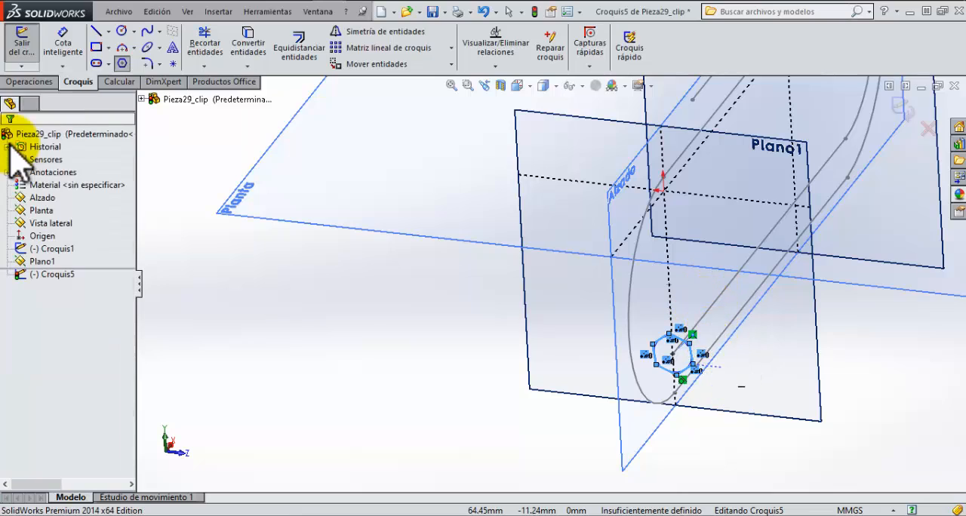
Step: Dimension the upper side of the hexagon to 1.50 mm
mouse_move(725, 339)
middle_mouse_down()
mouse_move(656, 347)
mouse_move(712, 320)
mouse_move(682, 322)
middle_mouse_up()
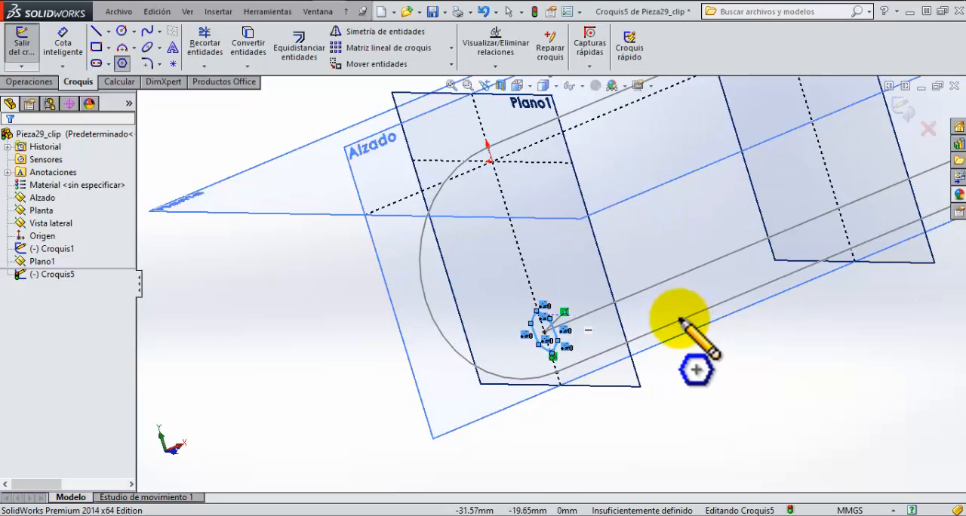
scroll(580, 315, "down", 2)
scroll(576, 314, "up", 7)
scroll(564, 289, "down", 5)
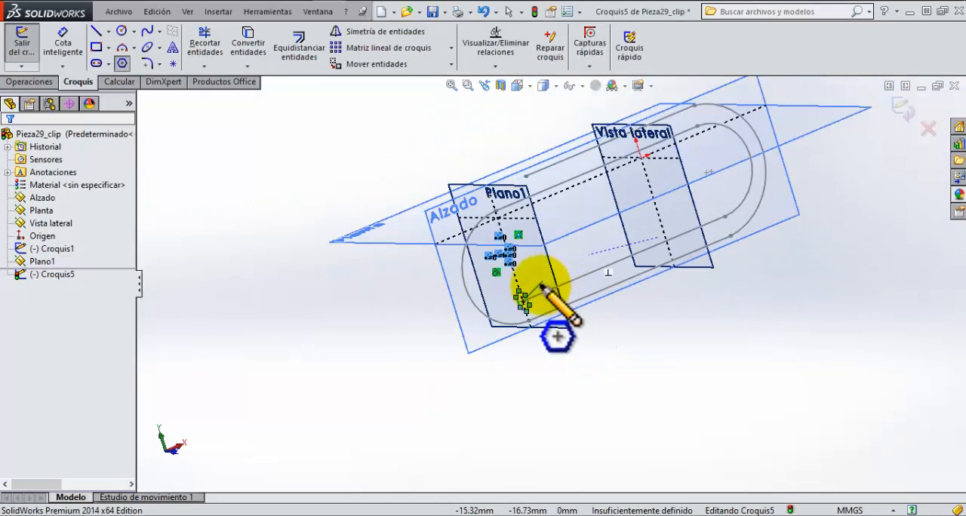
mouse_move(554, 275)
middle_mouse_down()
mouse_move(582, 263)
mouse_move(647, 268)
middle_mouse_up()
left_click(646, 268)
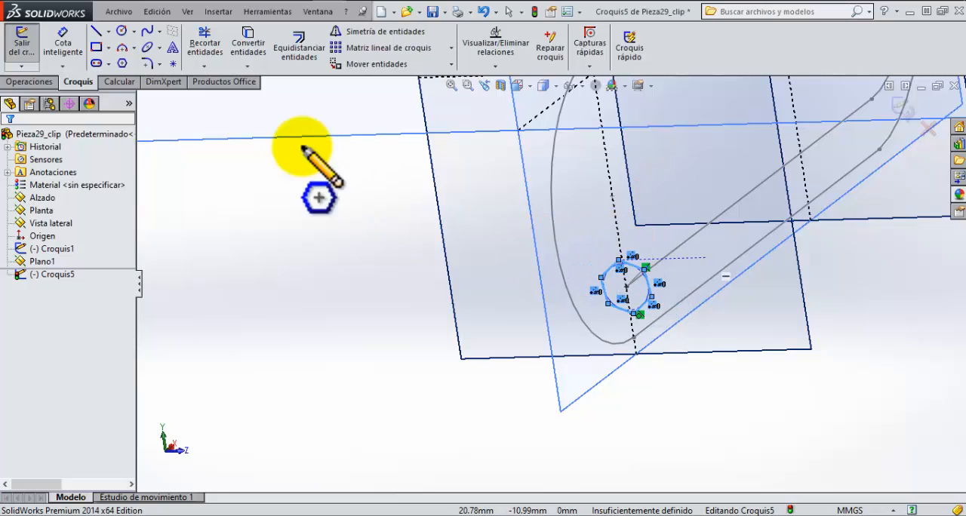
left_click(62, 42)
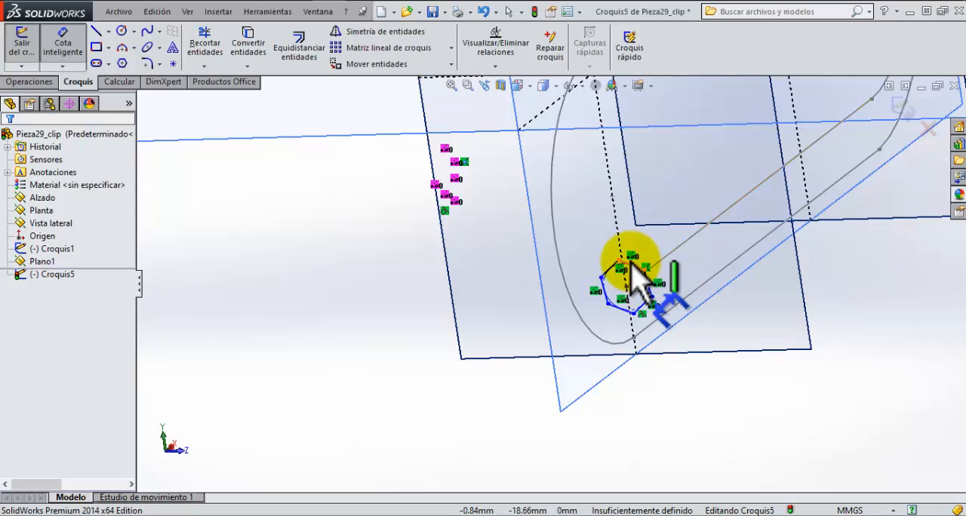
left_click(636, 263)
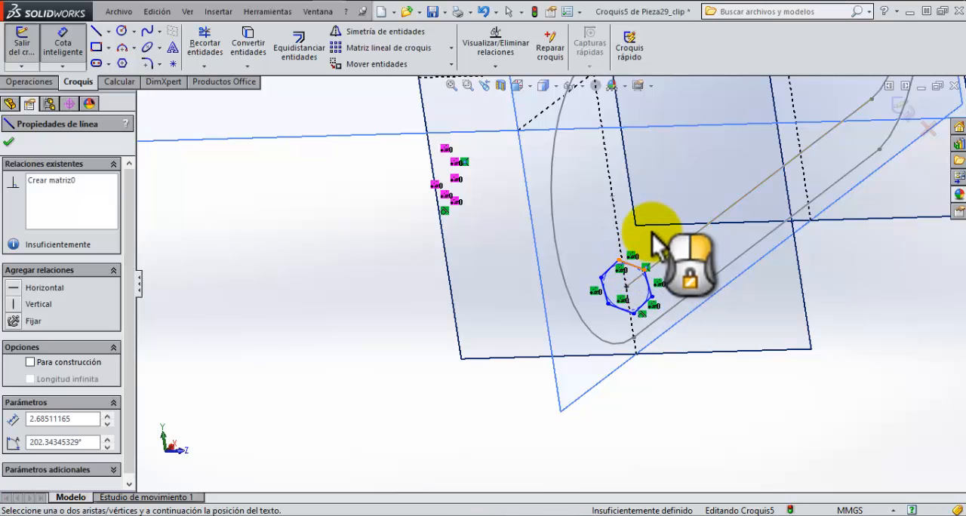
left_click(654, 243)
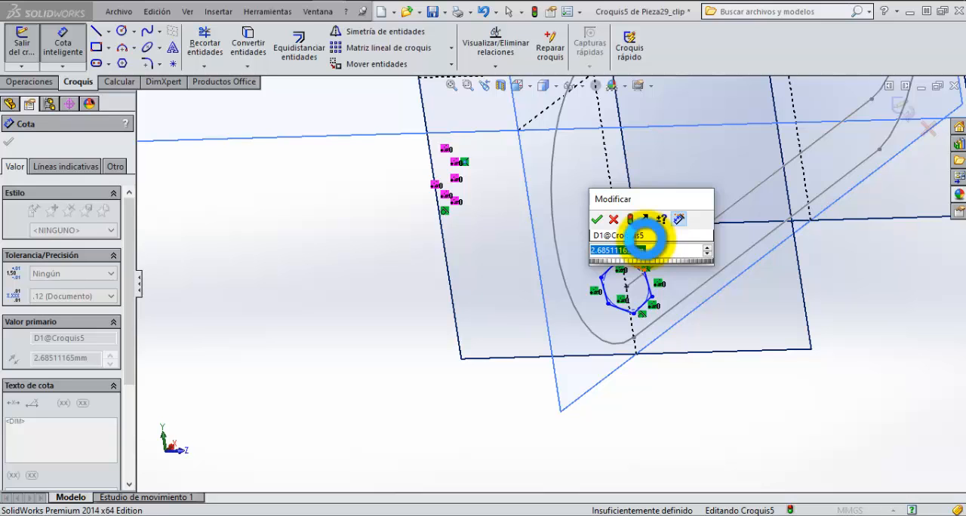
type("1.50")
key("Return")
Step: Finish dimensioning the hexagon and exit its profile sketch, keeping the changes
scroll(634, 317, "down", 5)
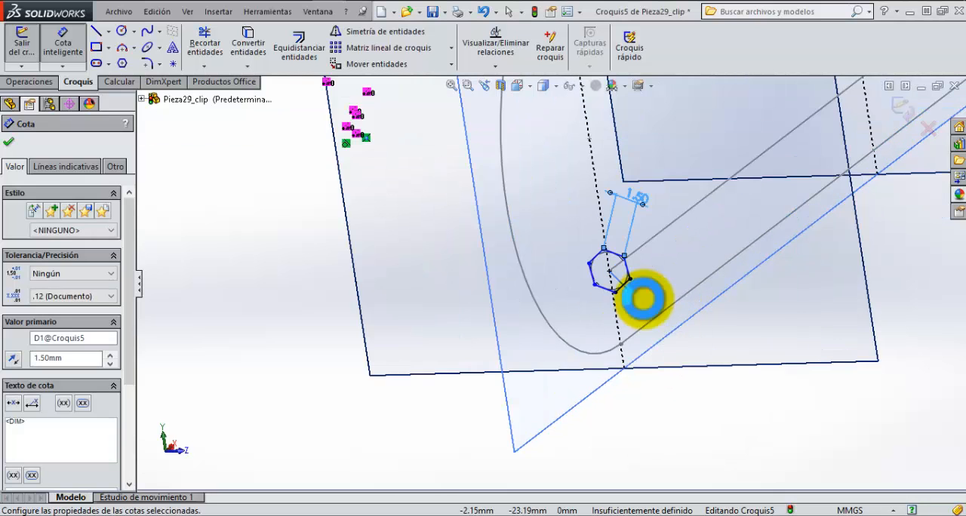
scroll(615, 276, "up", 2)
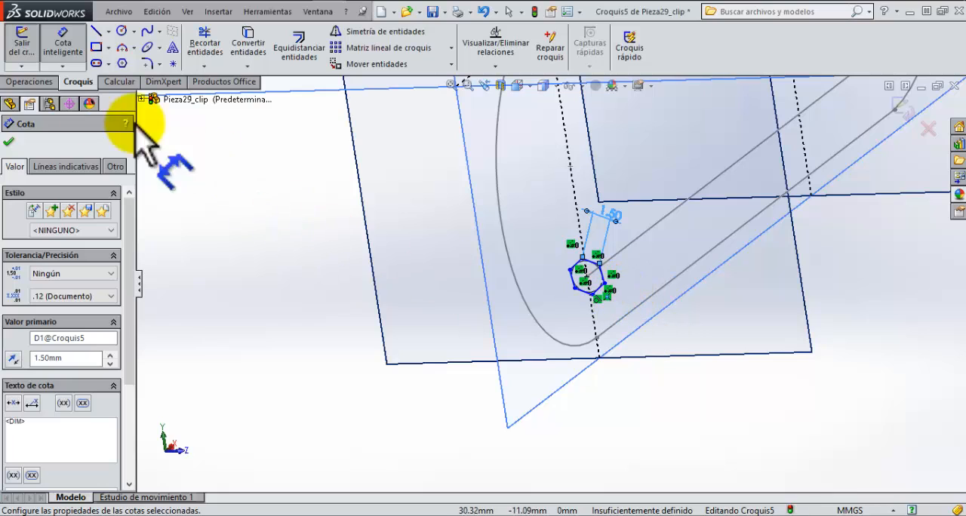
scroll(683, 271, "up", 1)
mouse_move(683, 271)
middle_mouse_down()
mouse_move(650, 284)
mouse_move(540, 276)
mouse_move(562, 268)
mouse_move(565, 286)
mouse_move(578, 291)
mouse_move(503, 287)
mouse_move(518, 281)
middle_mouse_up()
scroll(632, 277, "down", 2)
scroll(632, 279, "up", 3)
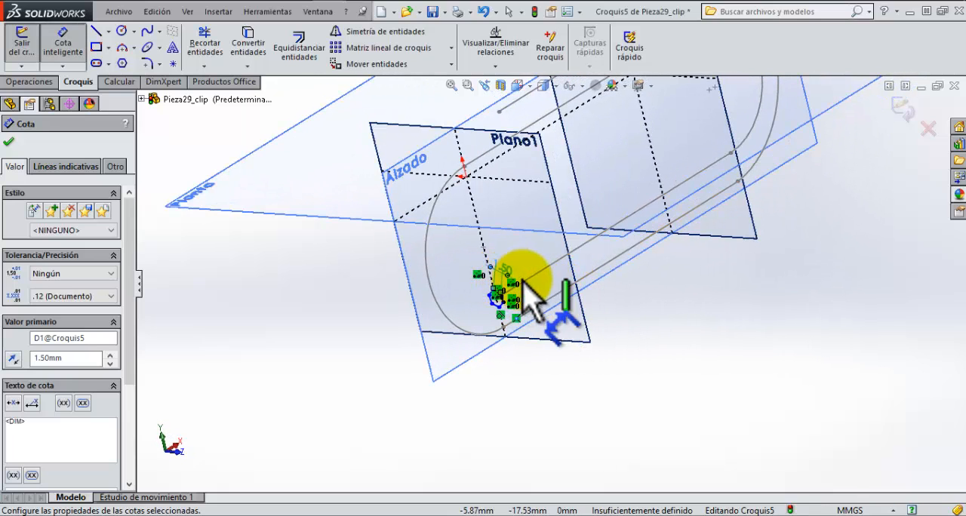
left_click(9, 143)
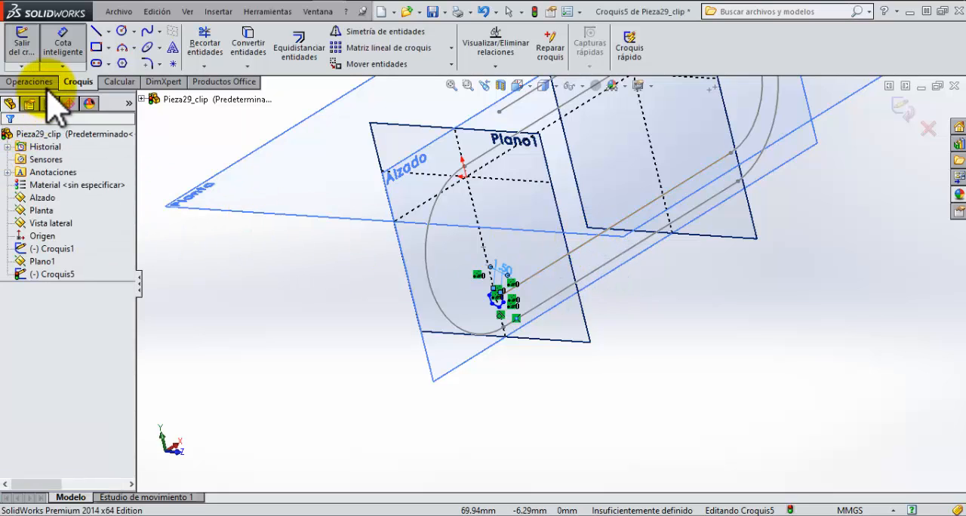
left_click(43, 83)
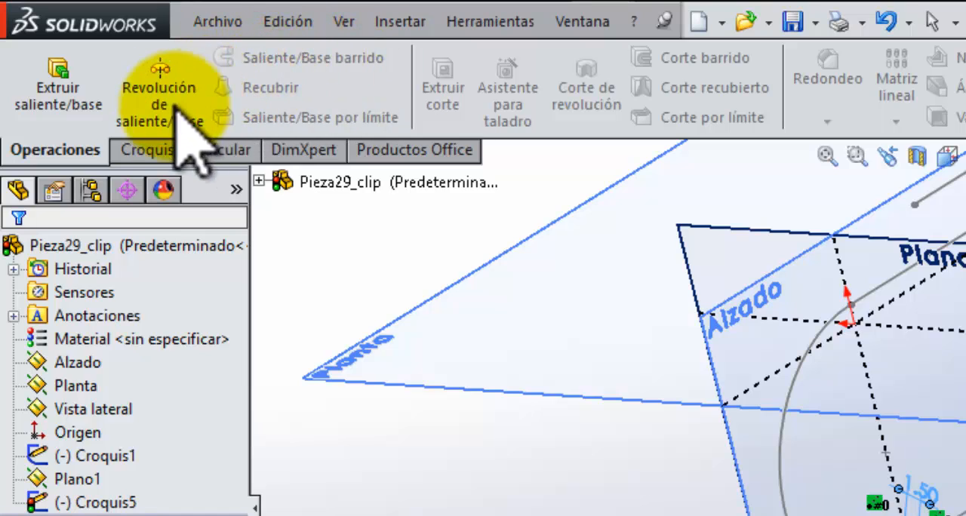
left_click(151, 150)
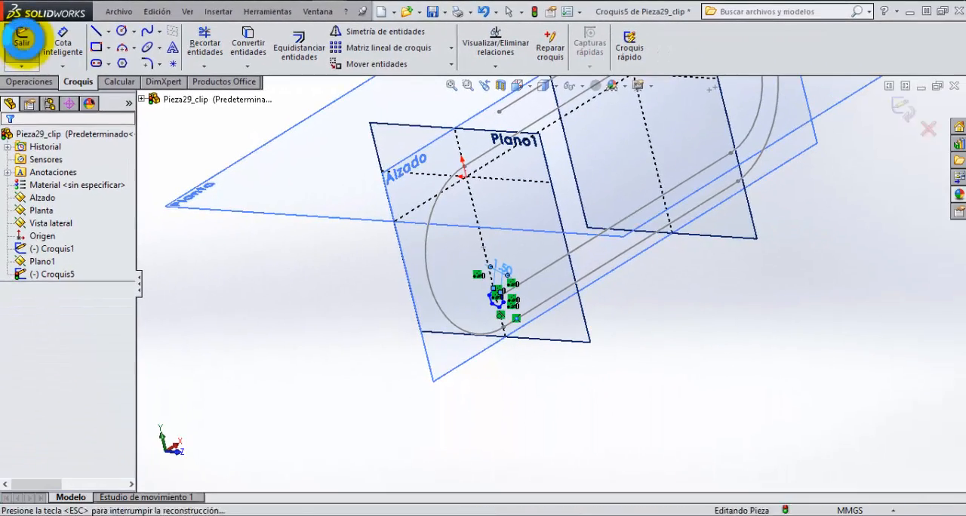
left_click(21, 41)
Step: Create a swept boss with the hexagon sketch Croquis5 as profile and the clip path Croquis1 as path
left_click(30, 82)
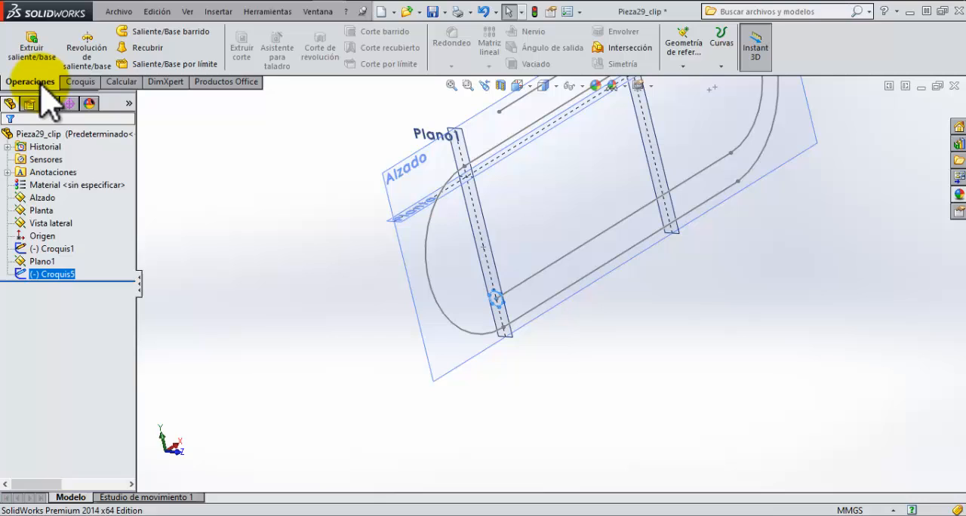
left_click(161, 33)
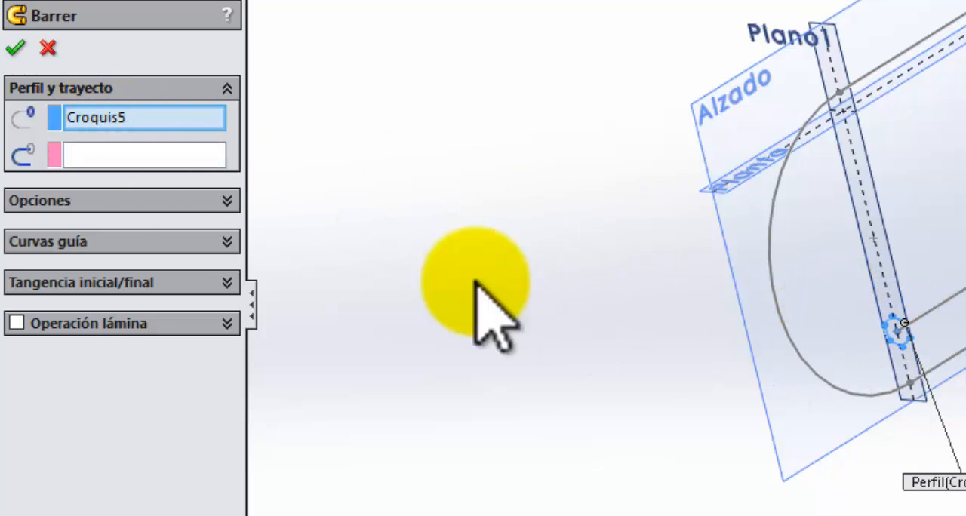
left_click(93, 151)
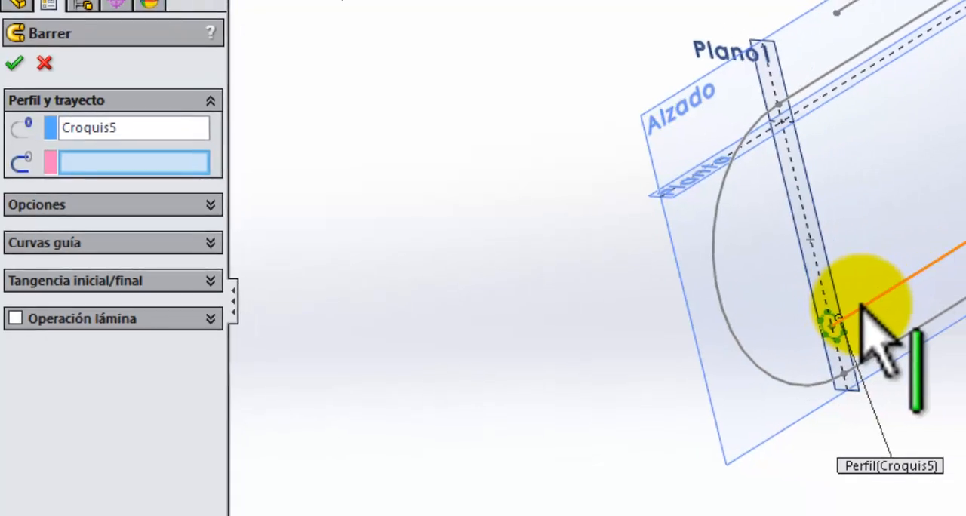
left_click(859, 305)
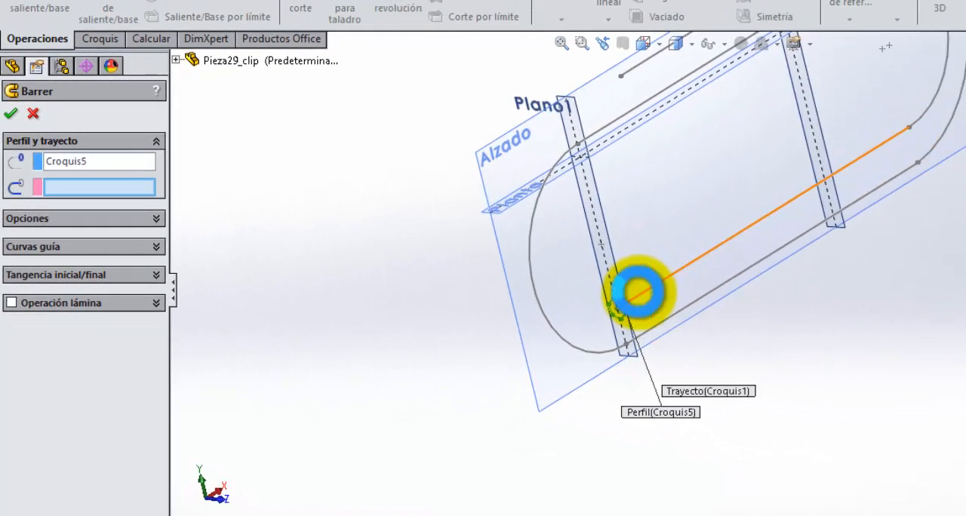
middle_click_drag(725, 370, 661, 354)
scroll(699, 281, "up", 3)
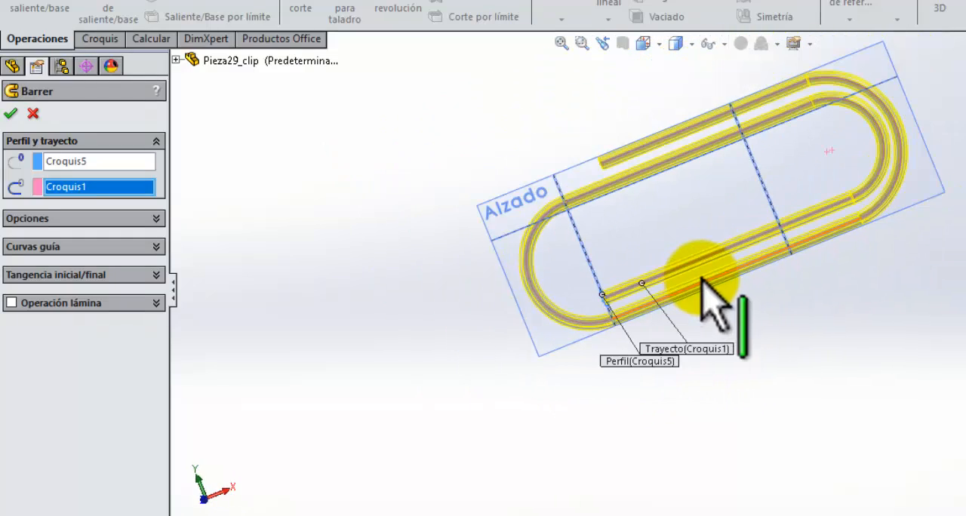
middle_click_drag(703, 278, 725, 290)
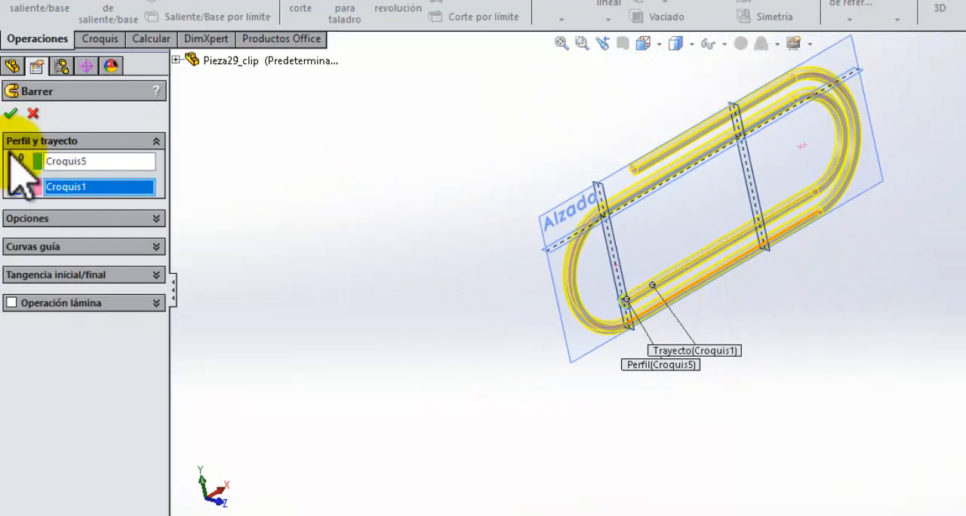
left_click(11, 113)
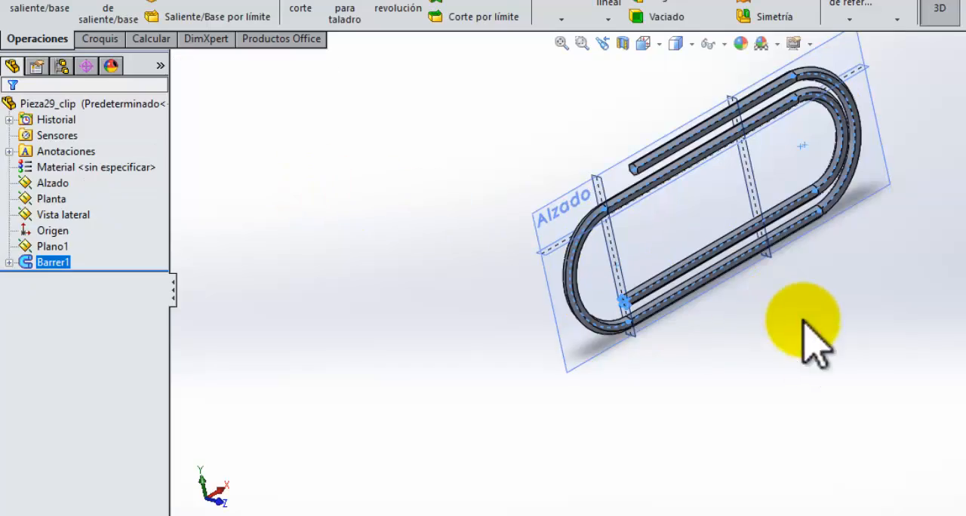
Step: Examine the swept paper clip from several sides and up close
middle_click_drag(740, 345, 862, 312)
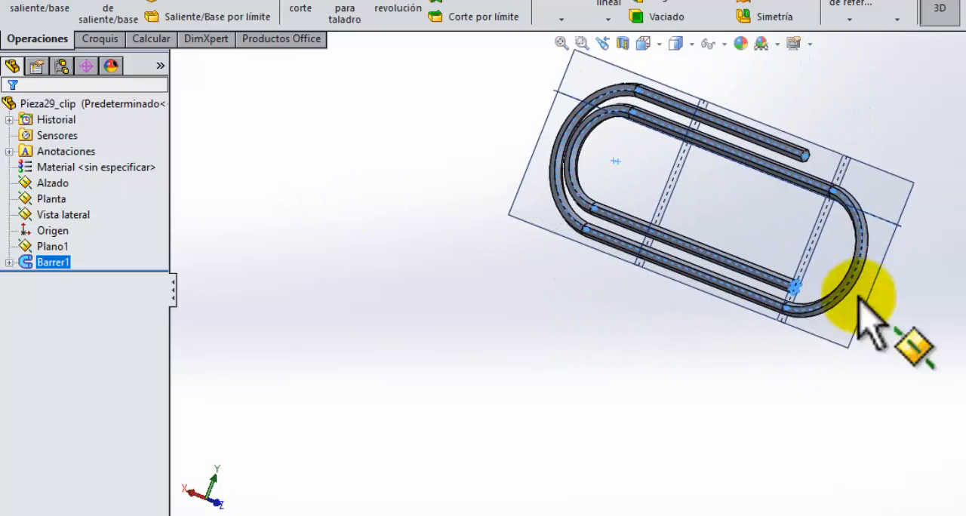
scroll(723, 242, "down", 3)
scroll(763, 279, "down", 2)
middle_click_drag(752, 265, 845, 290)
scroll(844, 290, "up", 1)
scroll(778, 282, "down", 1)
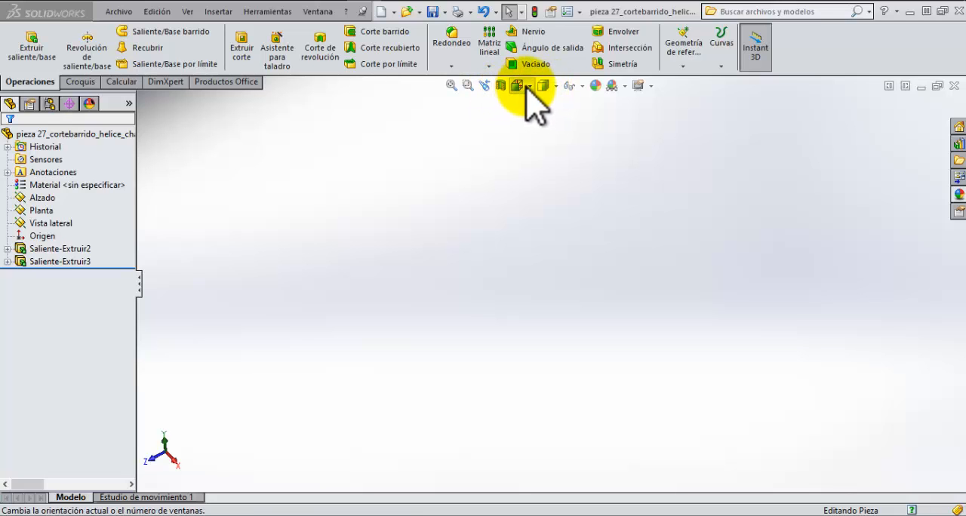
Step: Start a reference plane using the free circular end face of the bolt shank as the first reference
left_click(451, 85)
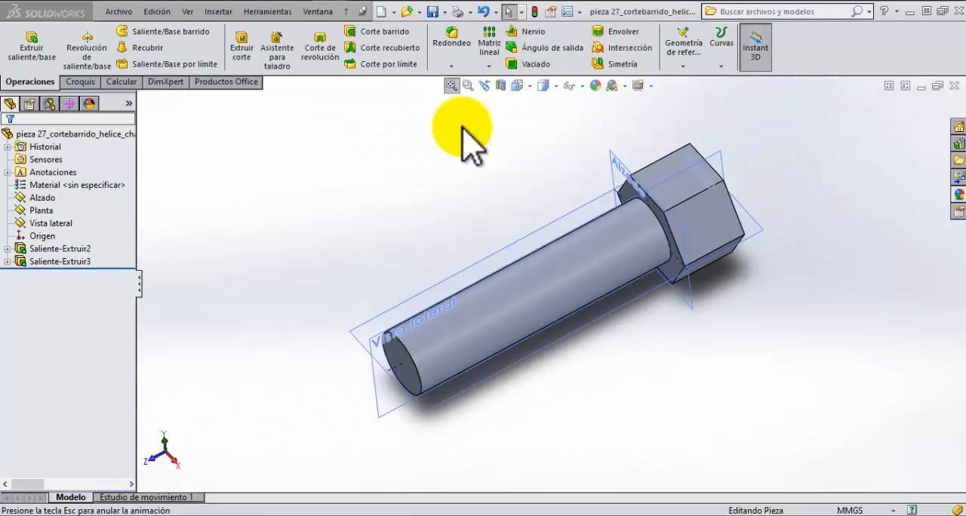
middle_click_drag(547, 370, 604, 367)
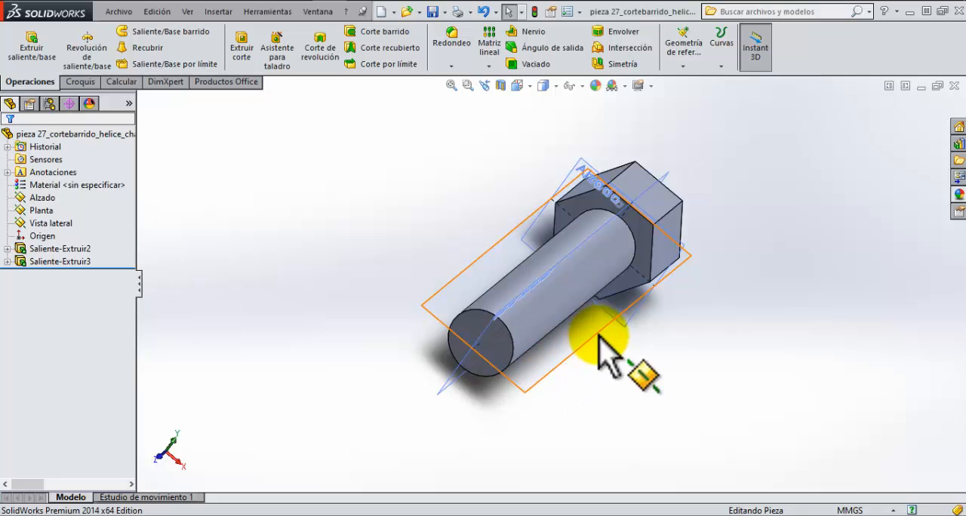
middle_click_drag(572, 345, 545, 304)
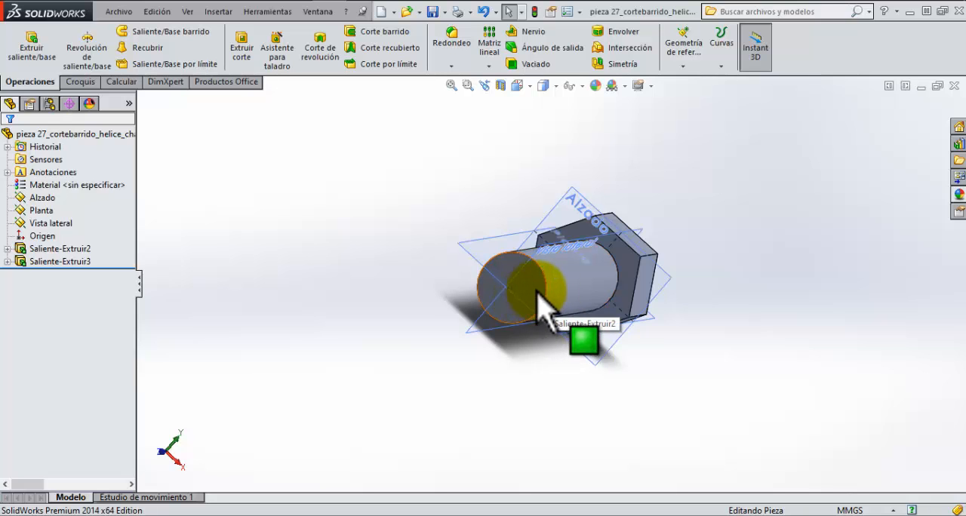
left_click(539, 291)
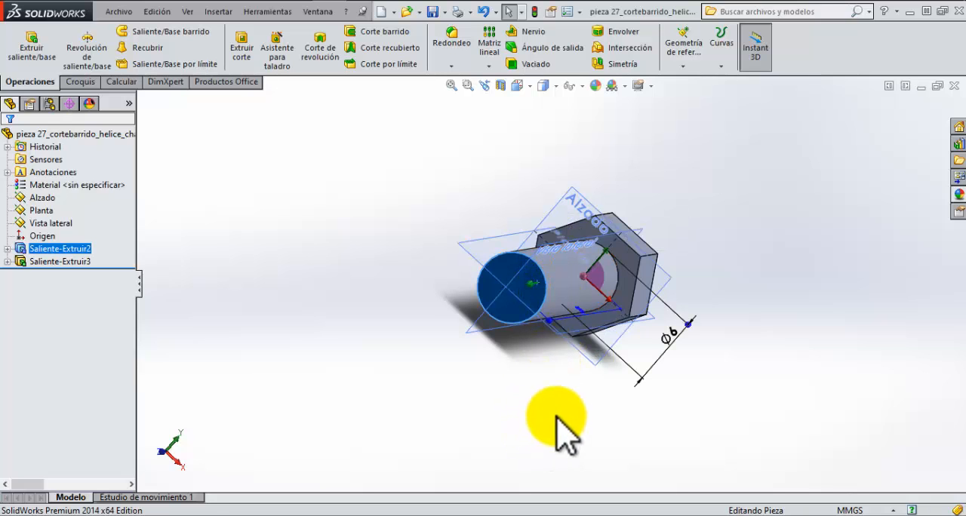
middle_click_drag(565, 423, 530, 417)
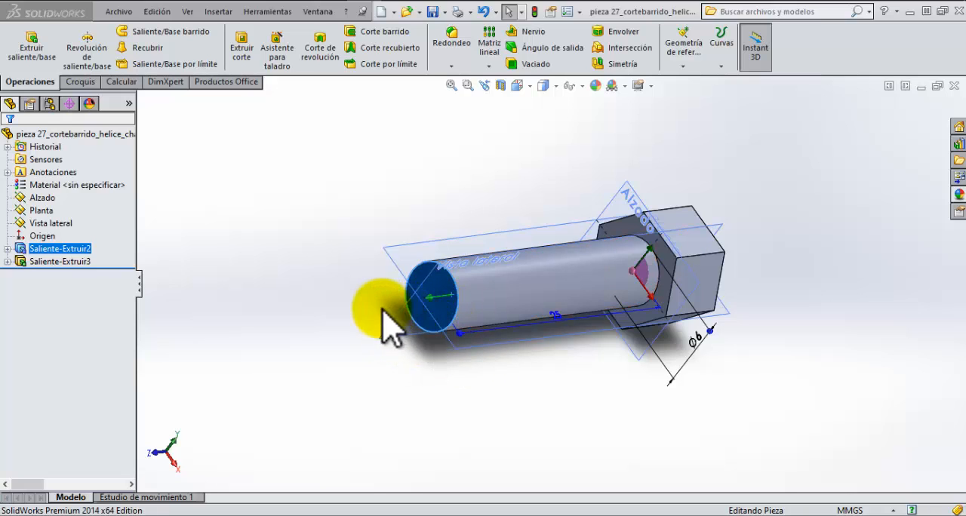
left_click(444, 294)
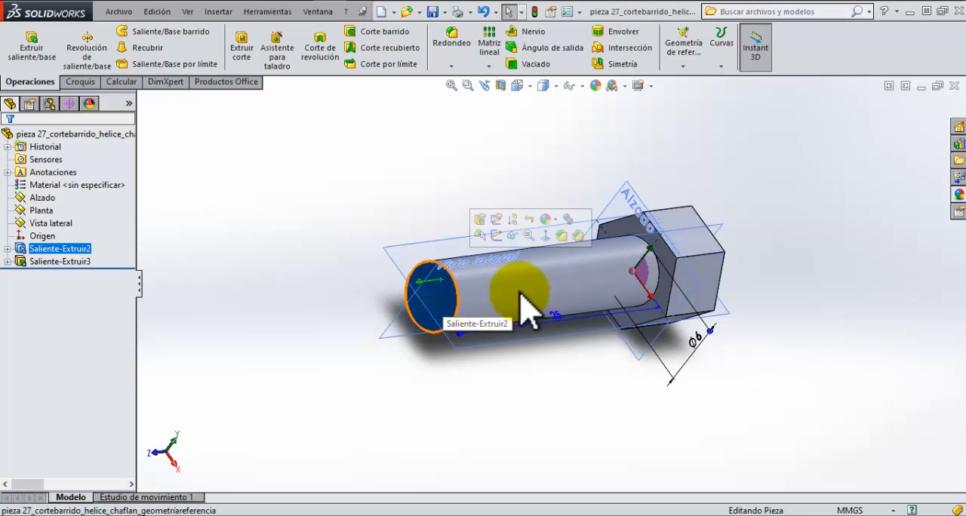
left_click(685, 67)
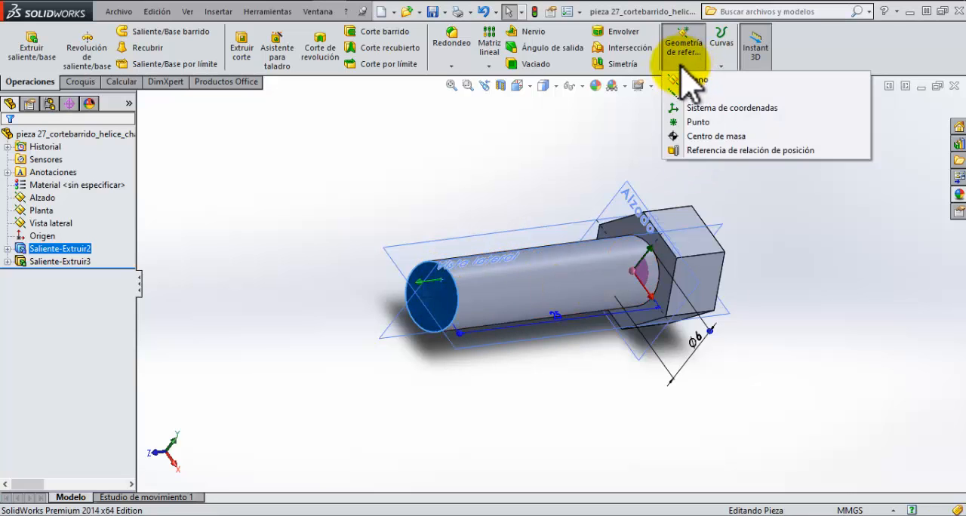
left_click(691, 76)
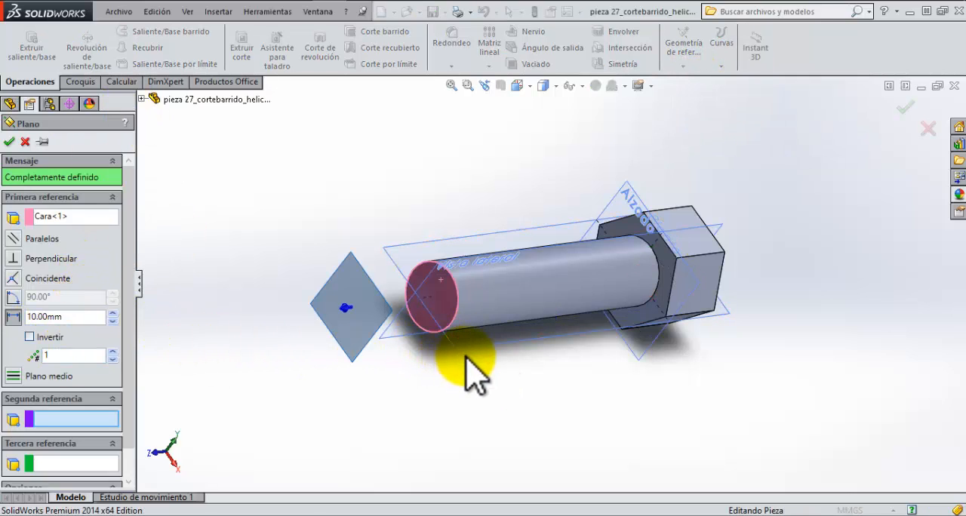
Step: Clear the plane's references and pick the shank's circular end face again as the first reference
middle_click_drag(466, 358, 464, 385)
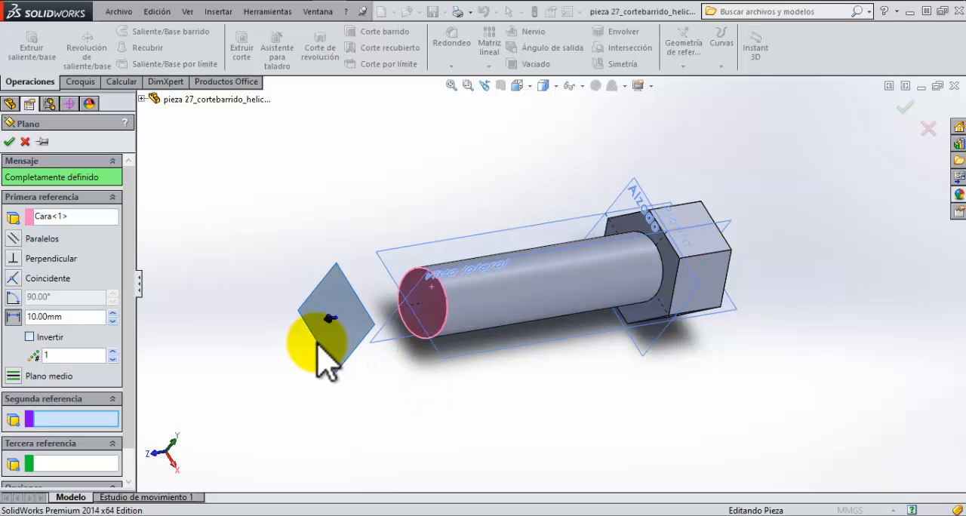
middle_click_drag(364, 371, 394, 350)
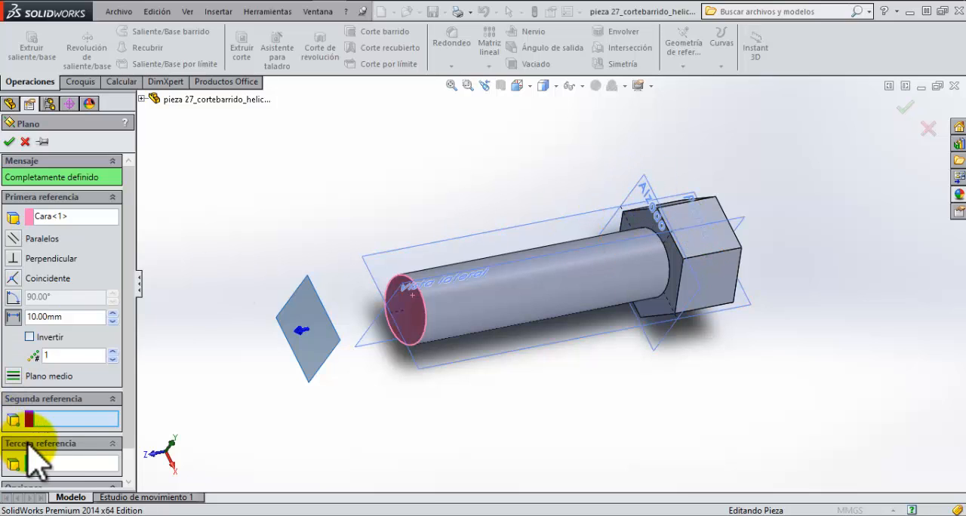
left_click(654, 194)
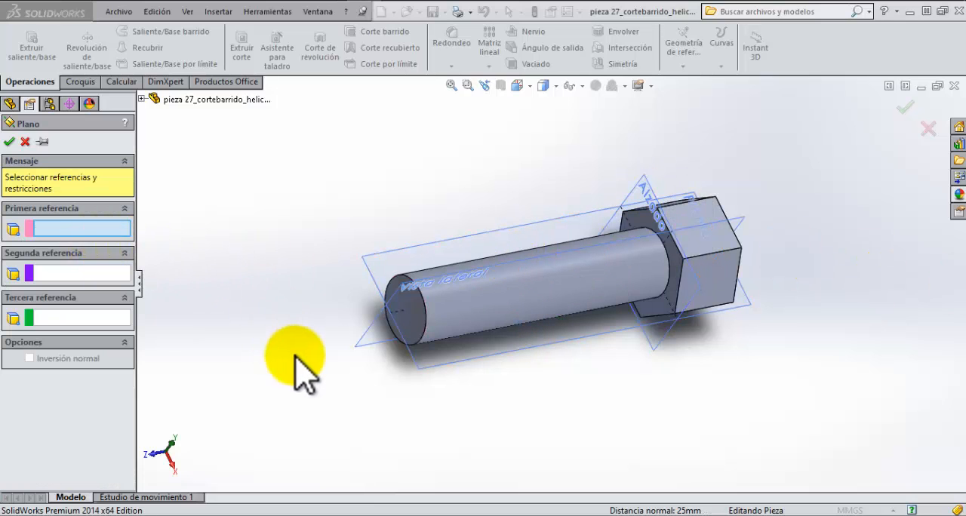
middle_click_drag(297, 362, 318, 343)
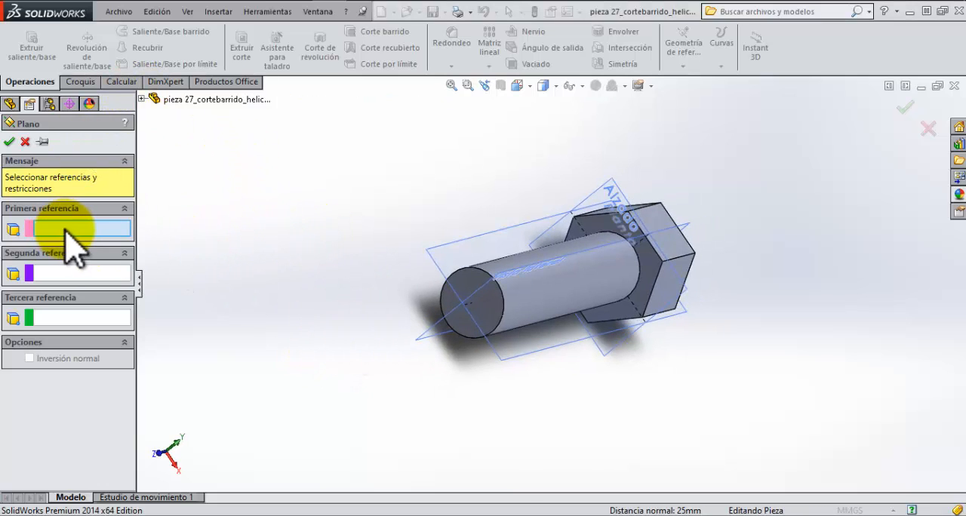
left_click(466, 281)
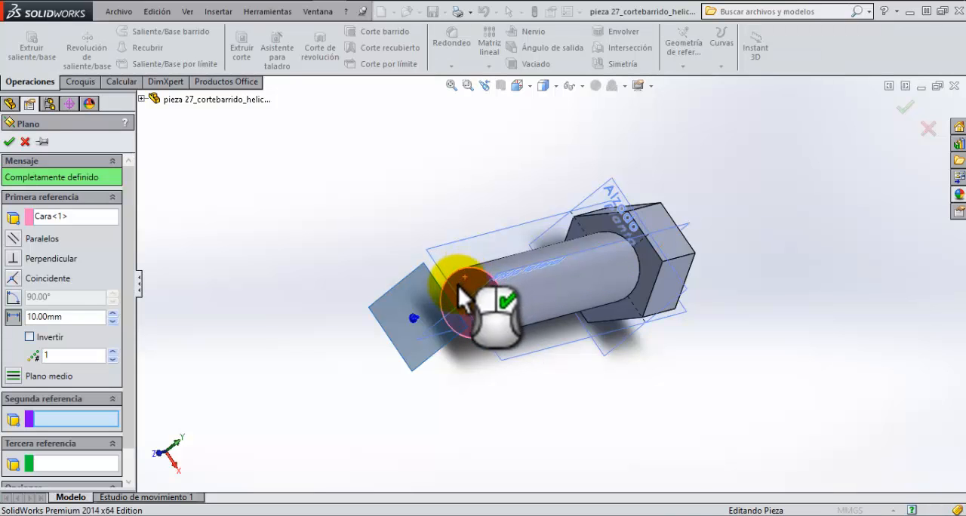
Step: Set the plane's offset from the shank end face to 5 mm and create the plane
middle_click_drag(533, 384, 487, 388)
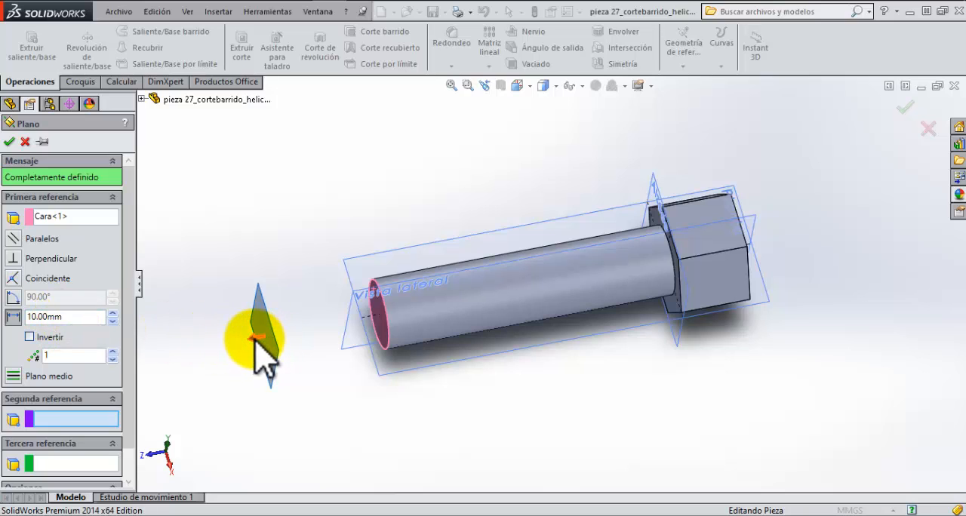
scroll(268, 363, "down", 4)
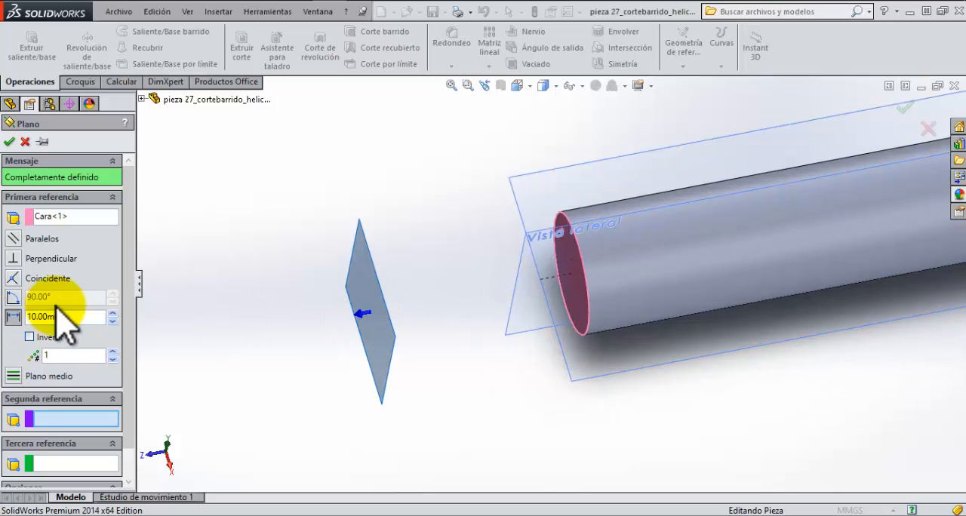
left_click_drag(86, 317, 24, 332)
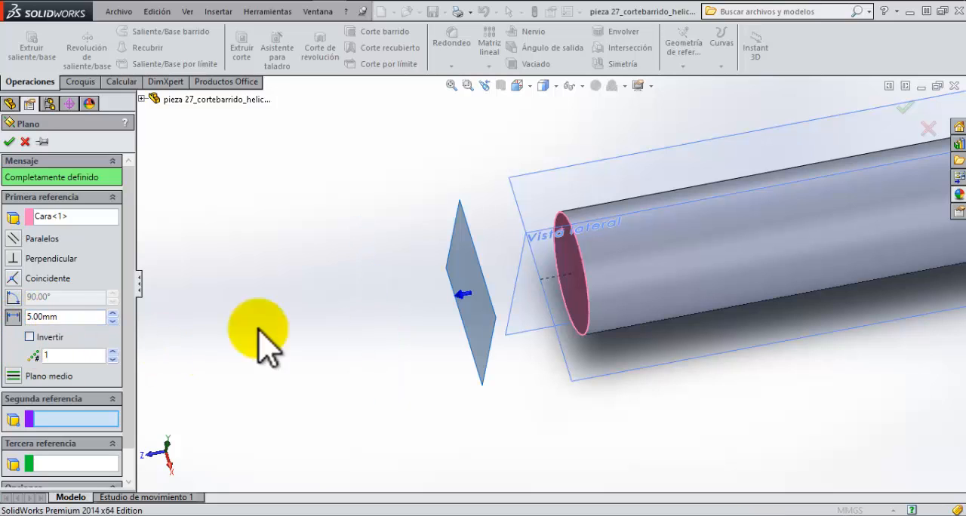
middle_click_drag(485, 395, 528, 367)
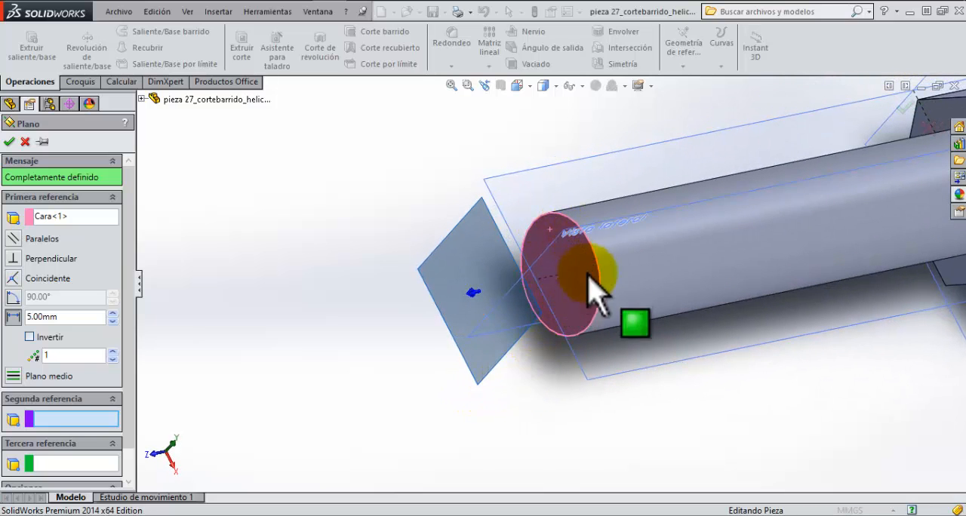
left_click(9, 142)
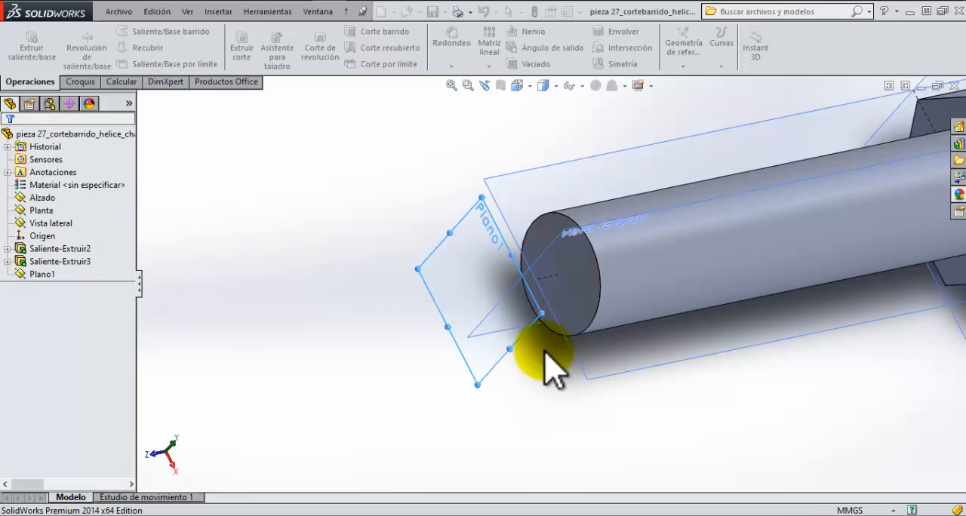
Step: Enlarge the outline of the new offset plane so it extends well beyond the shank's end face
mouse_move(524, 362)
middle_mouse_down()
mouse_move(555, 353)
mouse_move(520, 360)
middle_mouse_up()
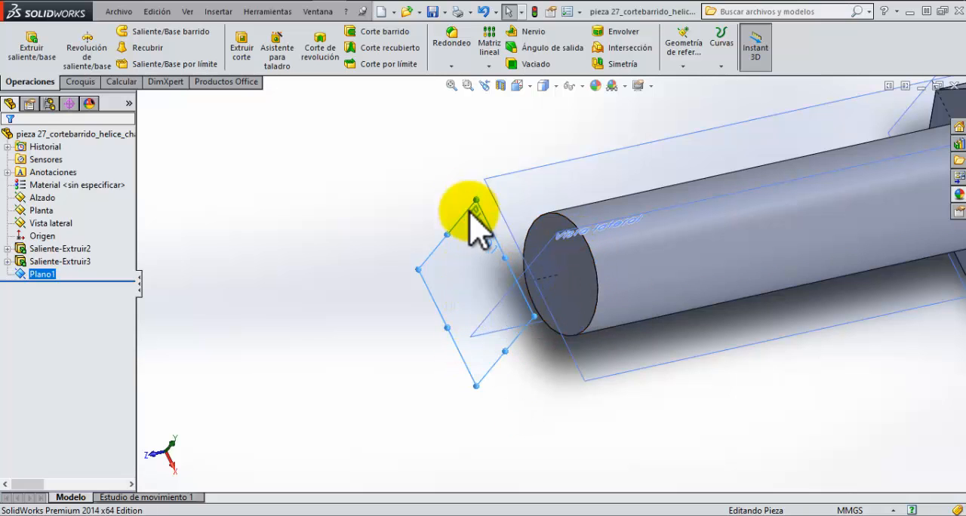
left_click_drag(506, 260, 416, 154)
left_click_drag(430, 292, 348, 328)
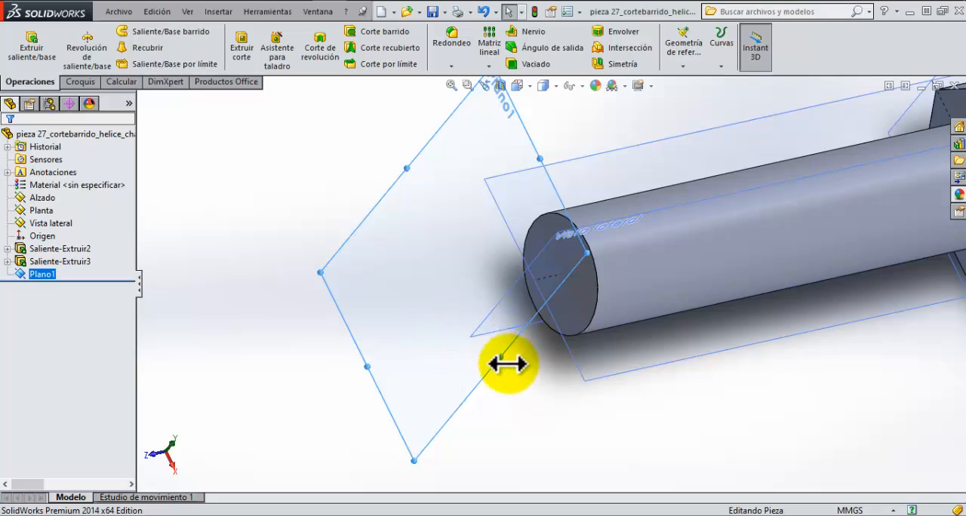
left_click_drag(505, 364, 539, 429)
middle_click_drag(481, 328, 518, 325)
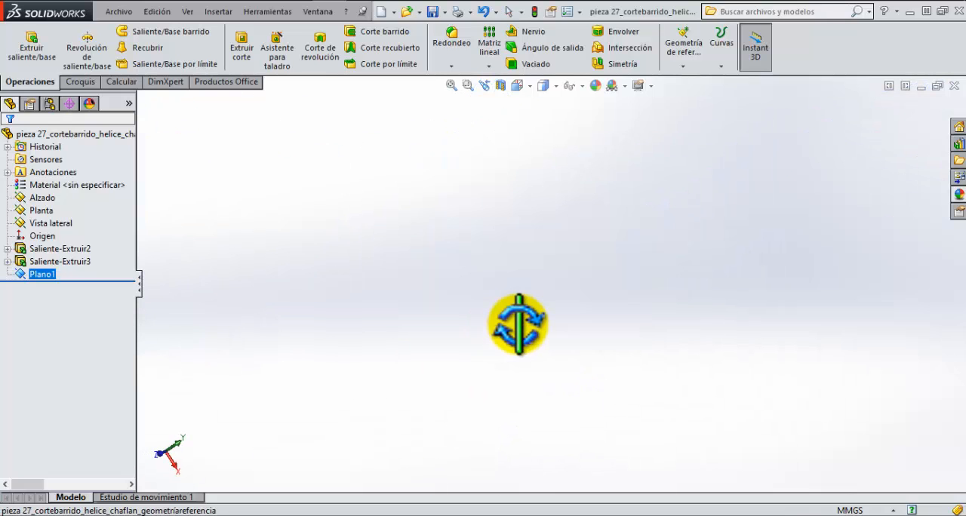
left_click(451, 86)
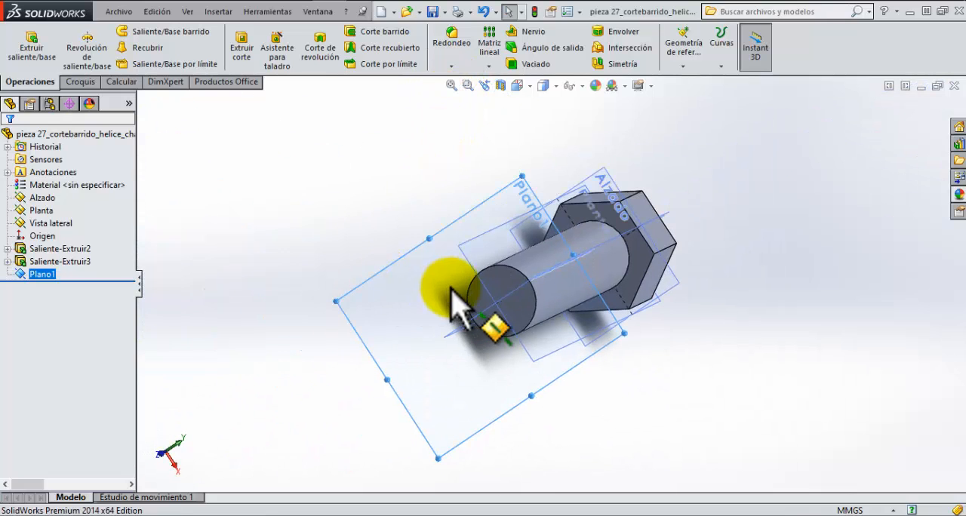
Step: Orient the view normal to Plano1 and open a new sketch on that plane
left_click(489, 201)
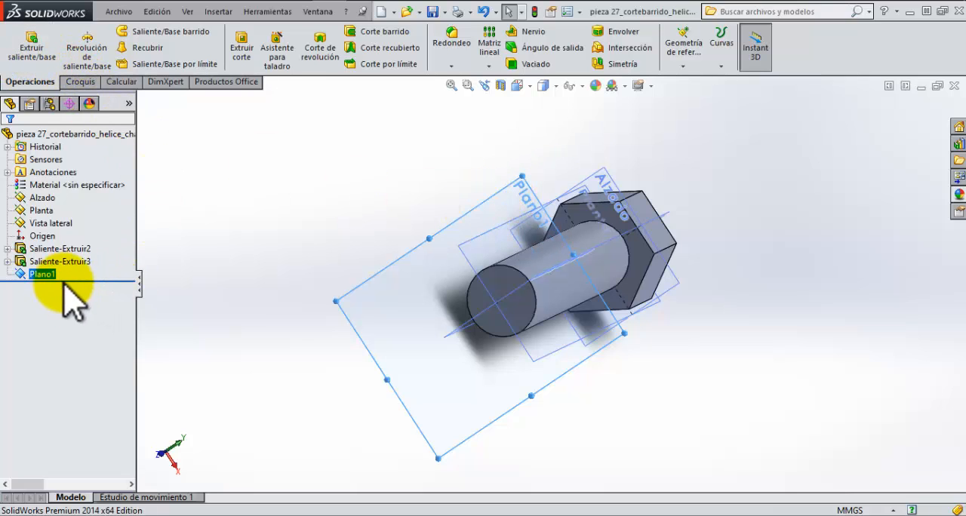
right_click(39, 274)
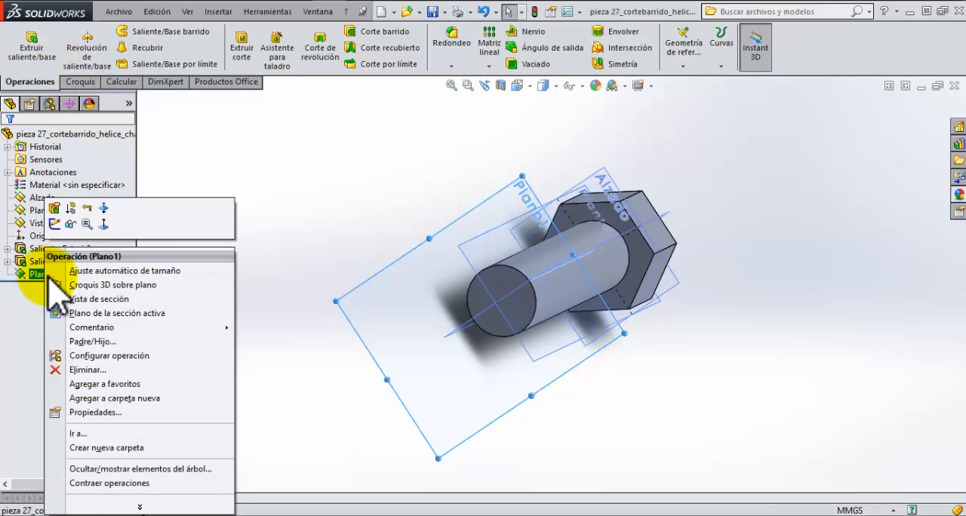
left_click(110, 220)
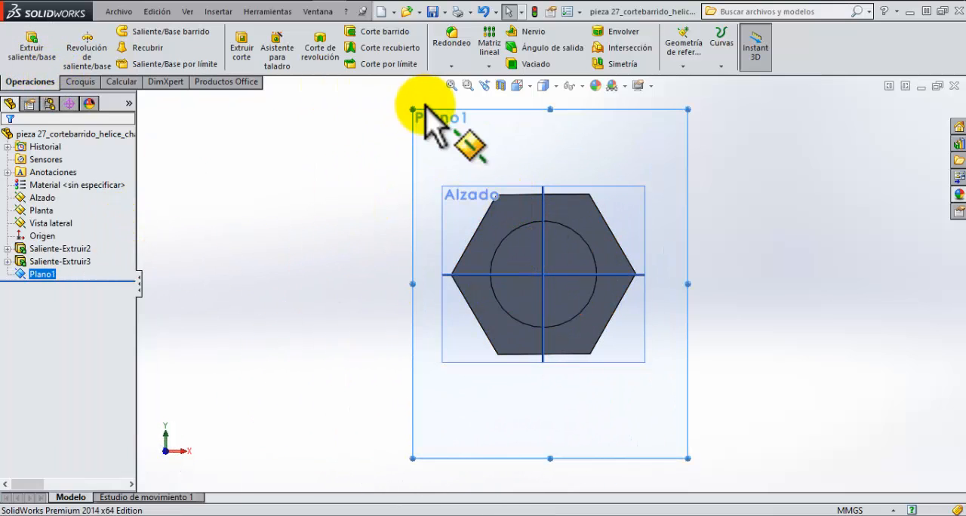
left_click(80, 81)
left_click(22, 41)
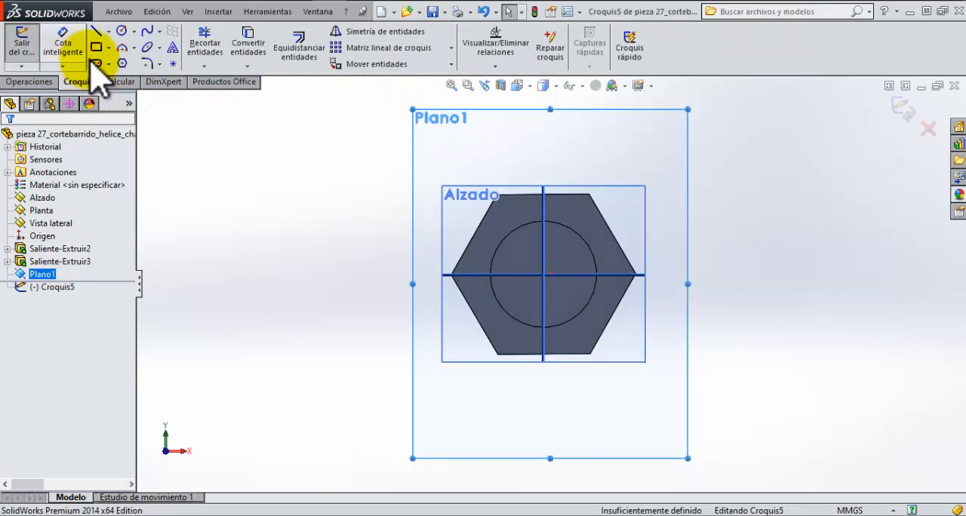
Step: Sketch a circle of 3 mm radius centred on the origin, matching the outline of the bolt shank
left_click(120, 31)
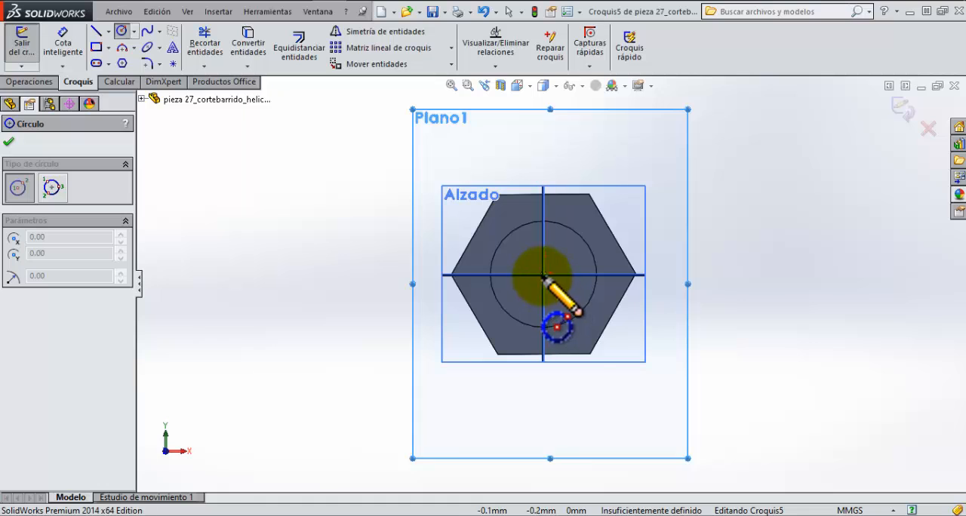
scroll(544, 281, "down", 2)
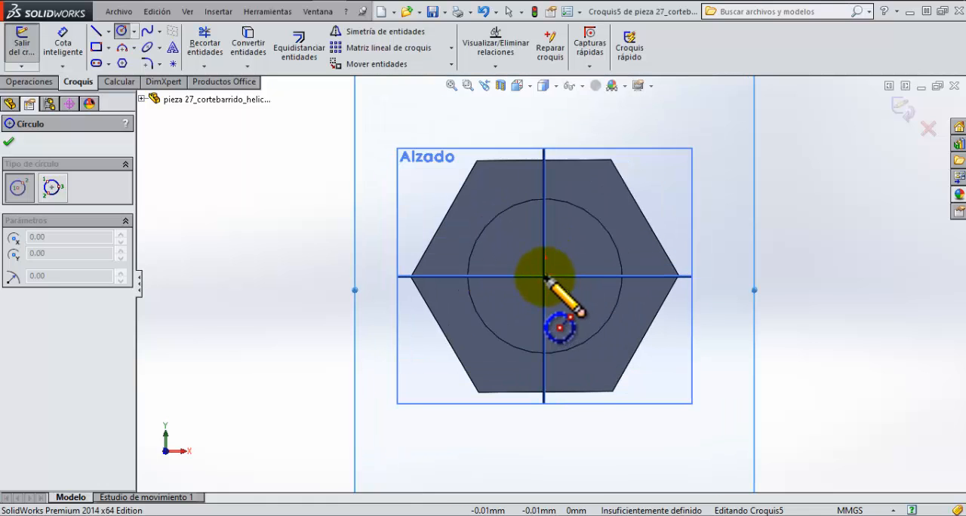
left_click_drag(563, 295, 593, 336)
scroll(593, 336, "down", 1)
left_click_drag(624, 370, 621, 372)
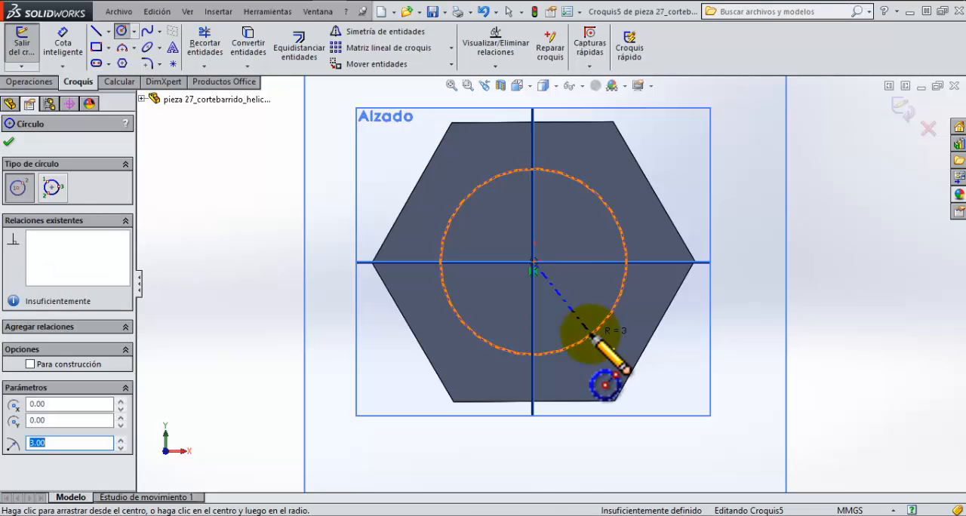
left_click(9, 142)
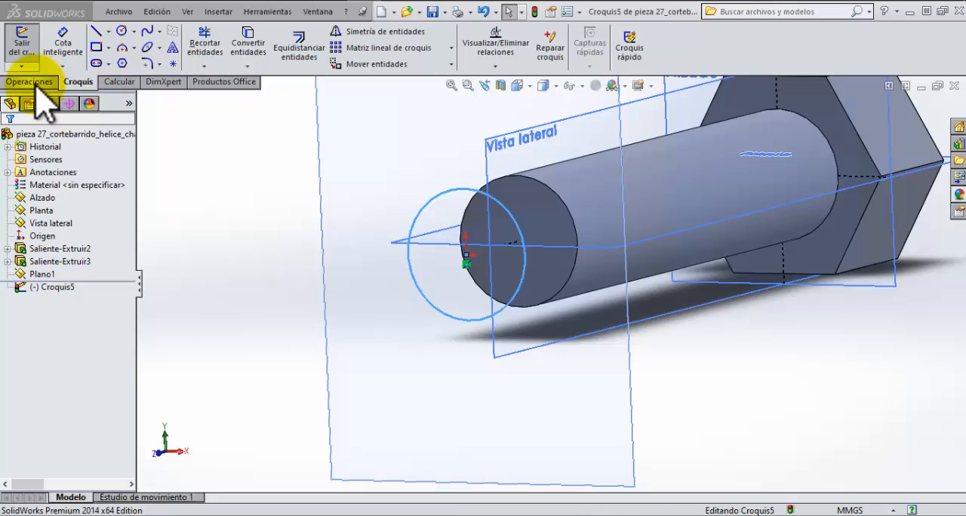
Step: Start a helix from the circle on Plano1, defined by pitch and revolutions, and set it to 15 revolutions
left_click(32, 82)
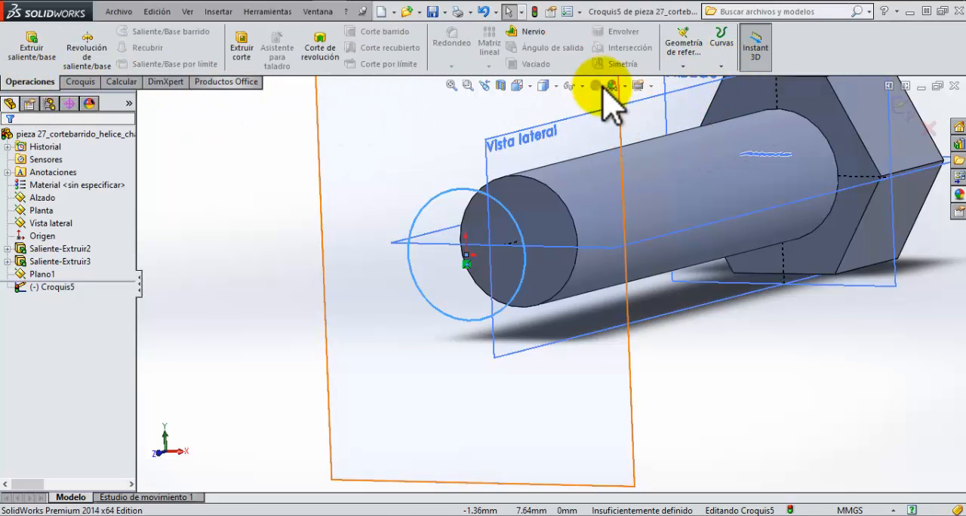
left_click(723, 65)
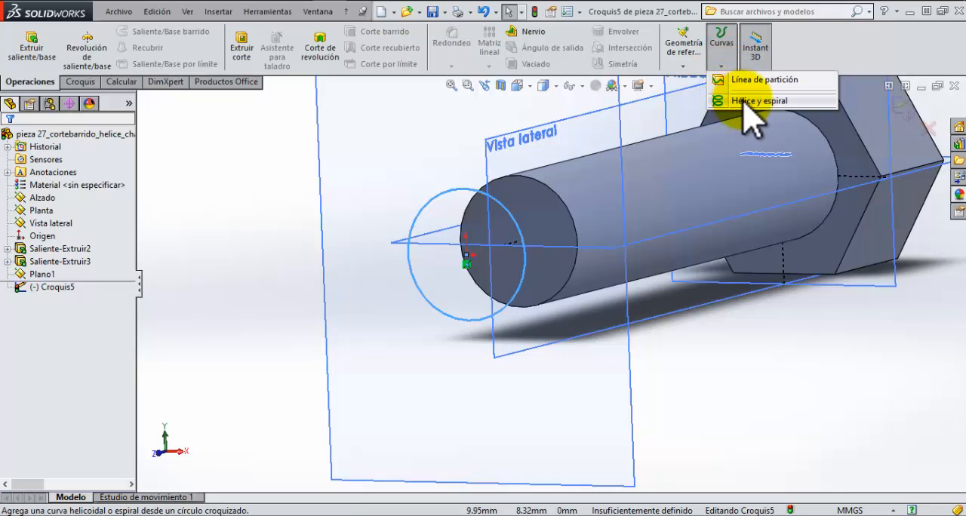
left_click(746, 102)
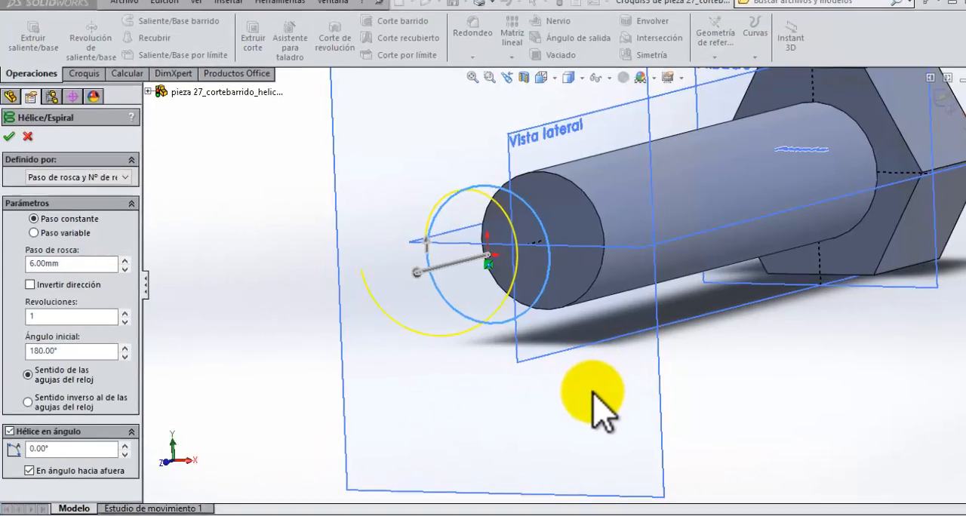
middle_click_drag(545, 382, 567, 386)
middle_click_drag(724, 422, 681, 419)
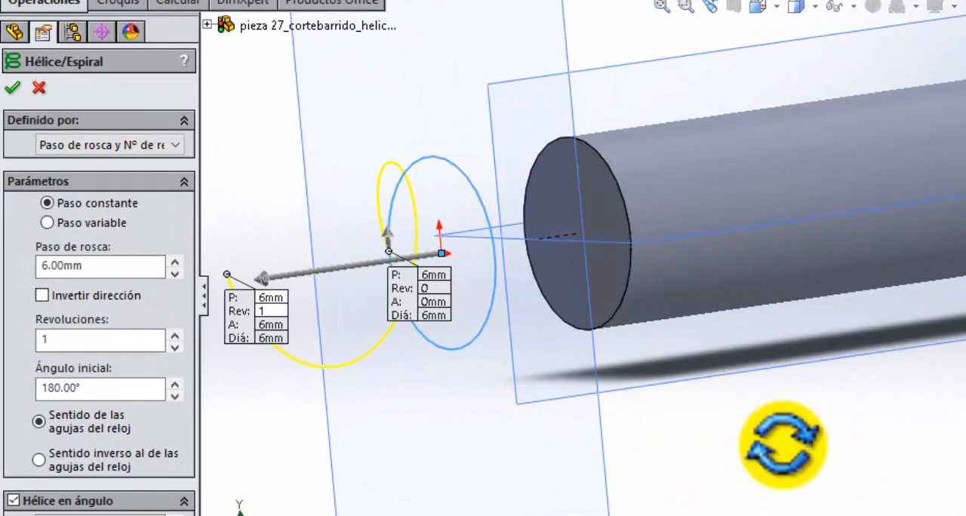
scroll(623, 438, "up", 2)
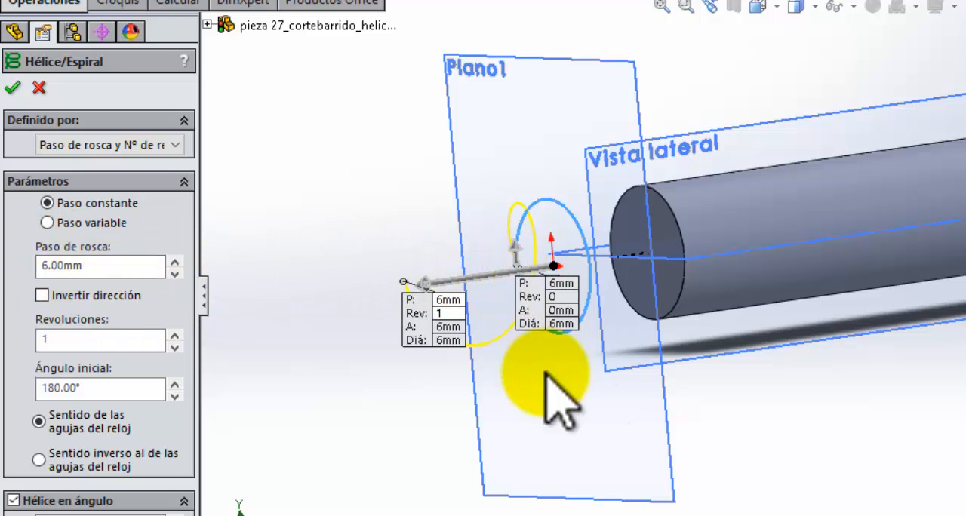
middle_click_drag(550, 399, 965, 318)
scroll(964, 317, "down", 6)
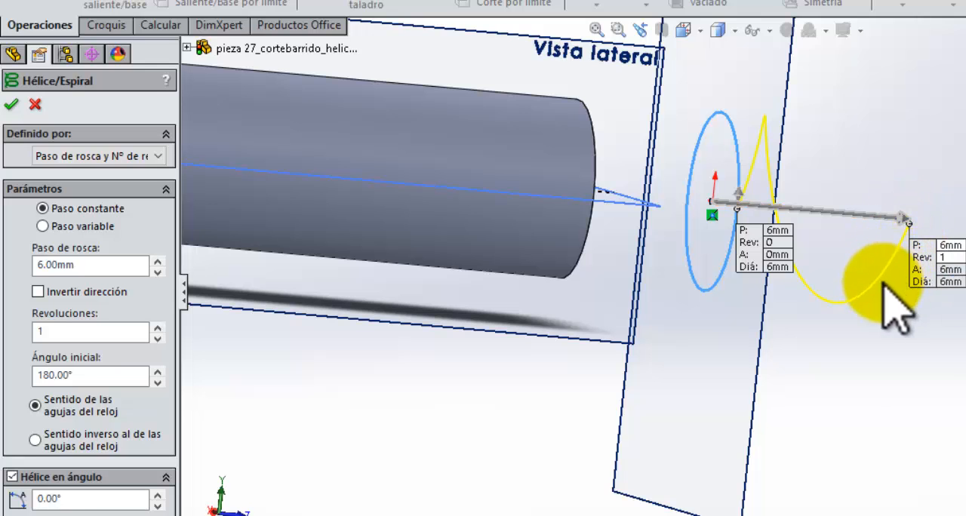
middle_click_drag(908, 325, 755, 177)
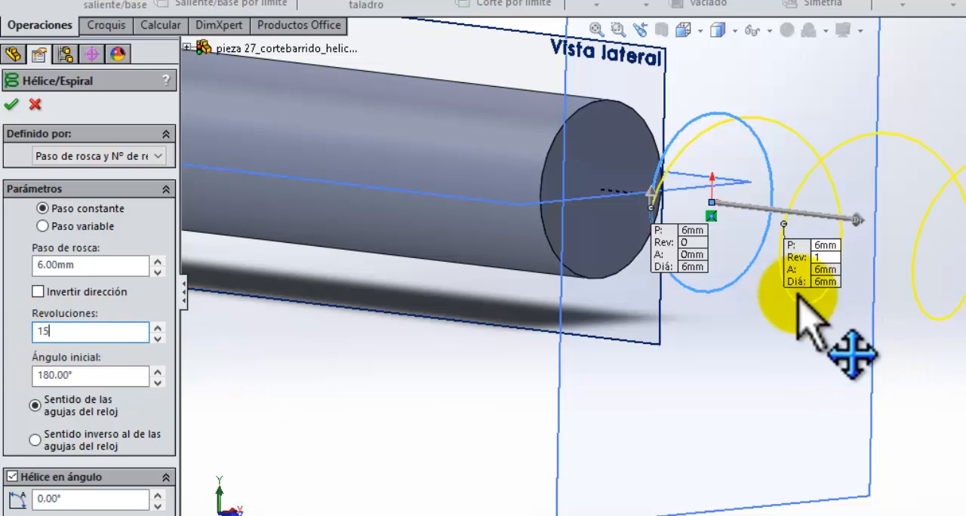
scroll(851, 423, "up", 7)
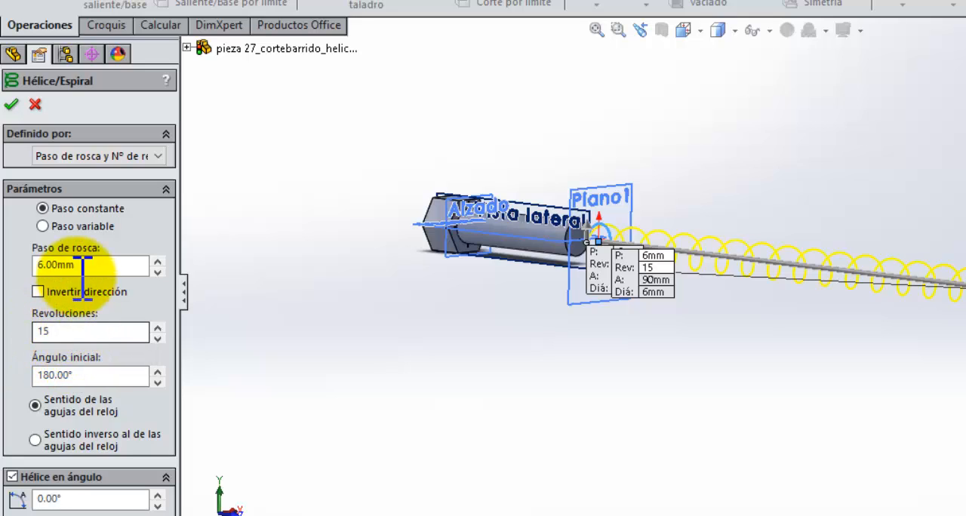
Step: Set the constant pitch of the helix to 2 mm
left_click_drag(97, 264, 4, 269)
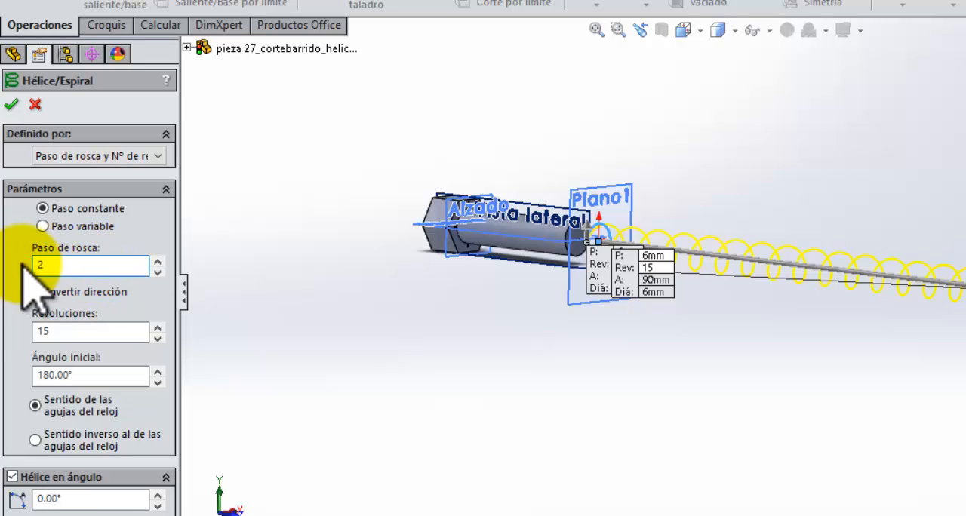
type("2")
key("Return")
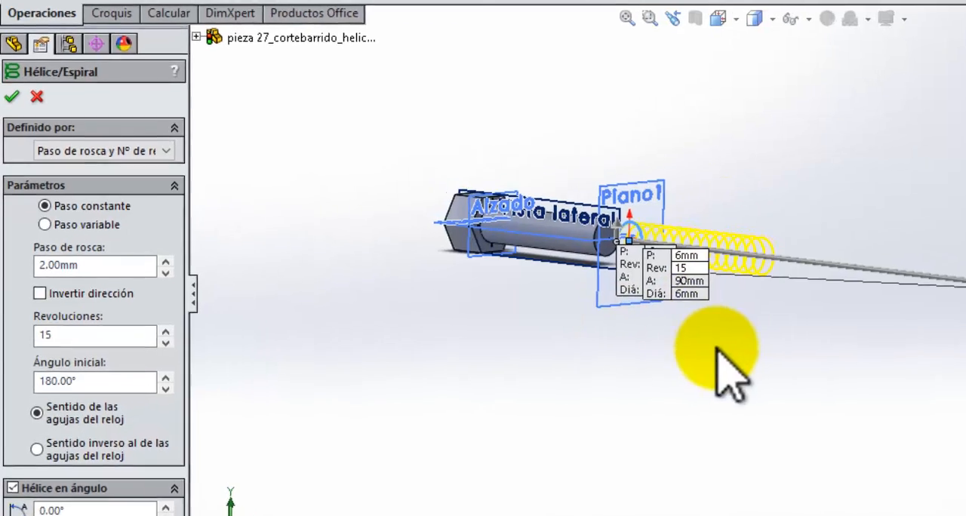
scroll(721, 272, "down", 5)
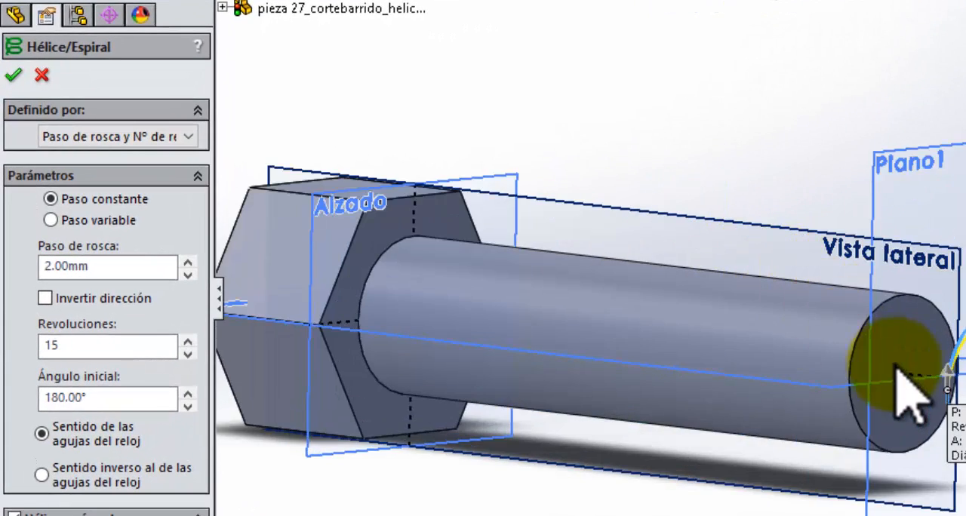
Step: Set the helix to 10 revolutions, reverse its direction so it runs along the shank towards the head, and create it
scroll(910, 396, "up", 5)
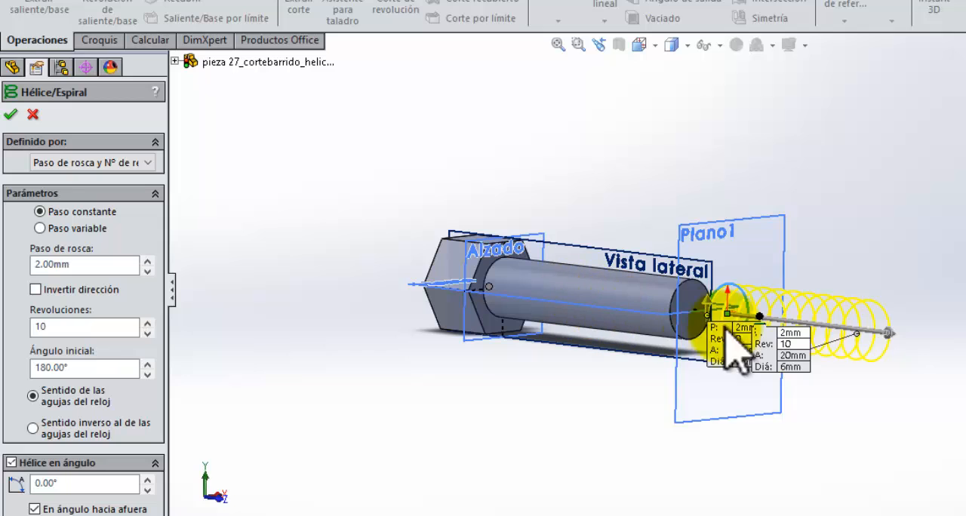
left_click(39, 291)
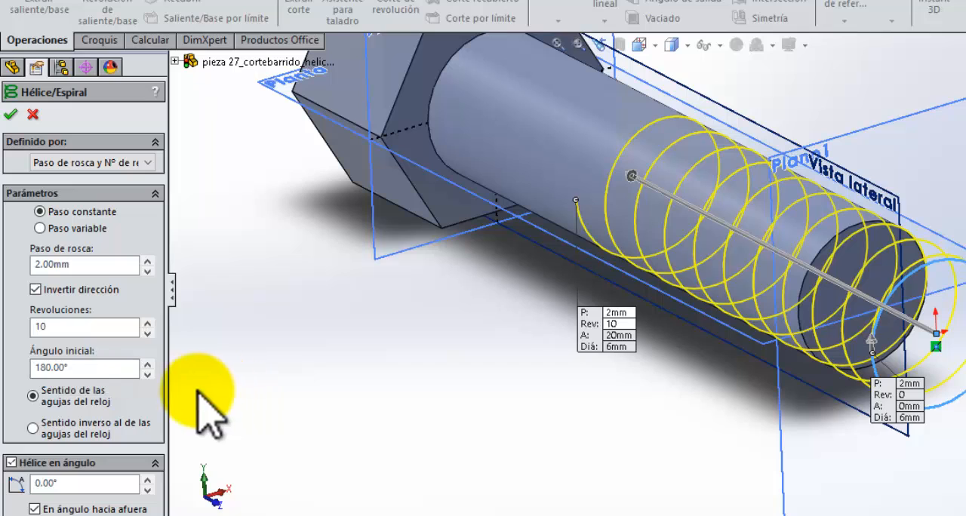
left_click(55, 367)
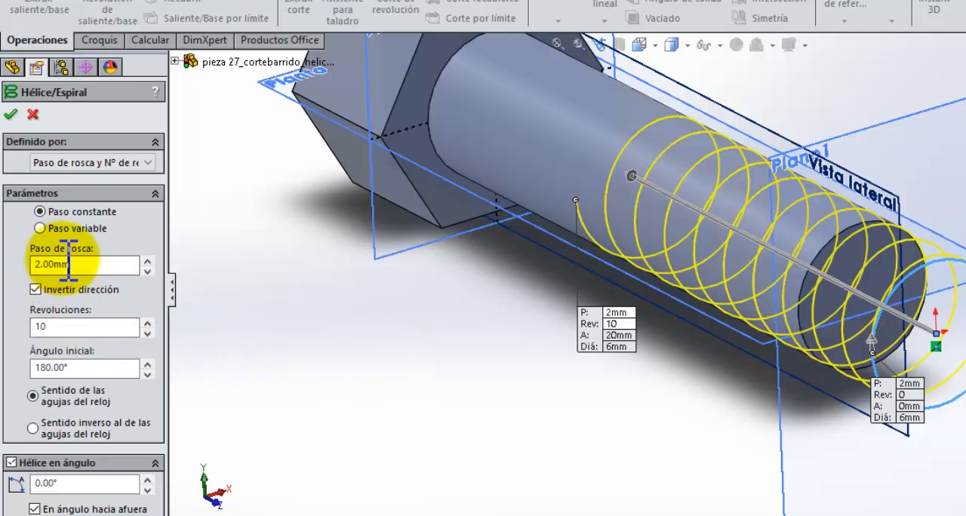
left_click(73, 367)
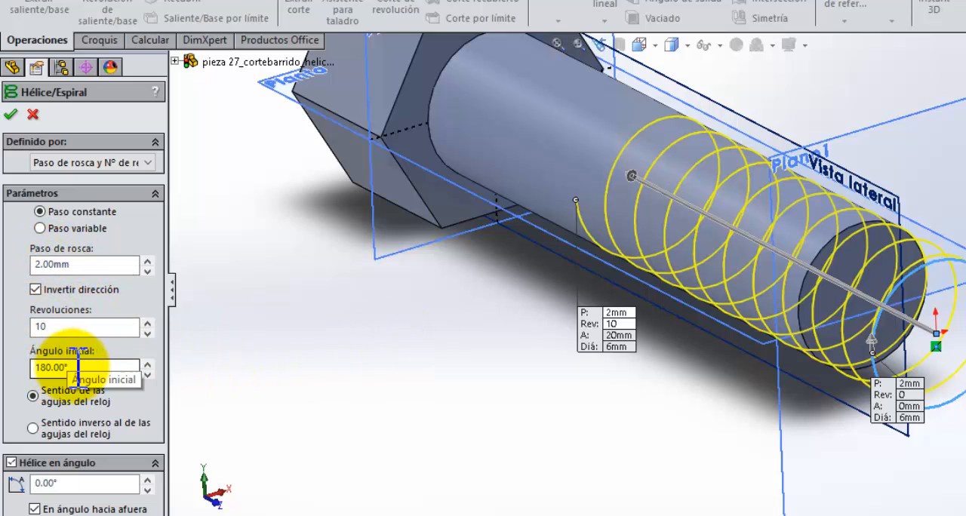
left_click(10, 114)
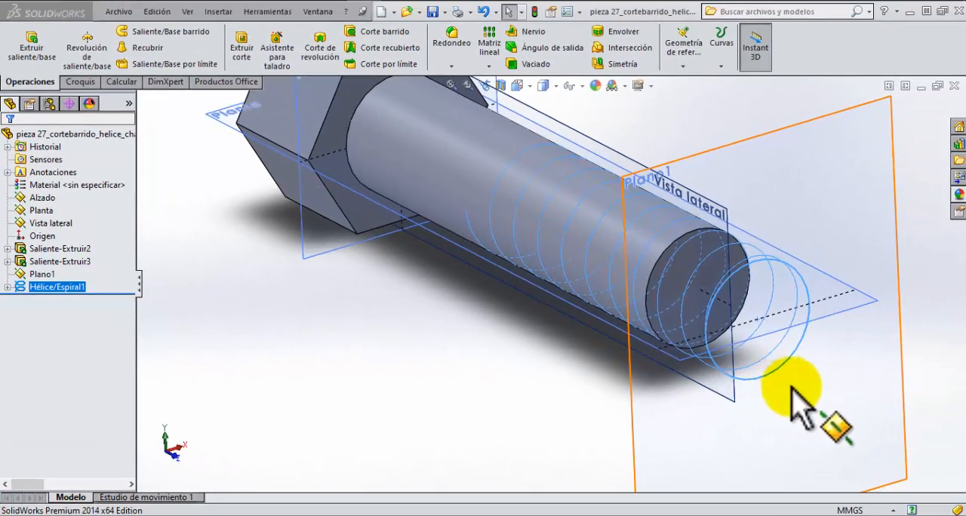
Step: Examine the helix around the bolt shank from several angles, including its start beyond the end face and its fit with the shank's outline
middle_click_drag(824, 389, 814, 372)
scroll(815, 371, "up", 3)
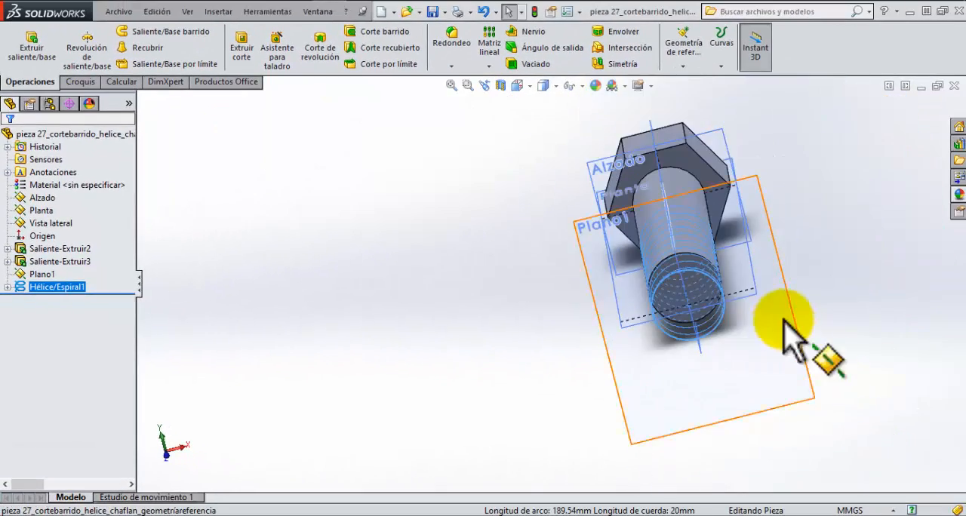
scroll(785, 319, "down", 3)
scroll(664, 257, "down", 2)
middle_click_drag(625, 214, 672, 260)
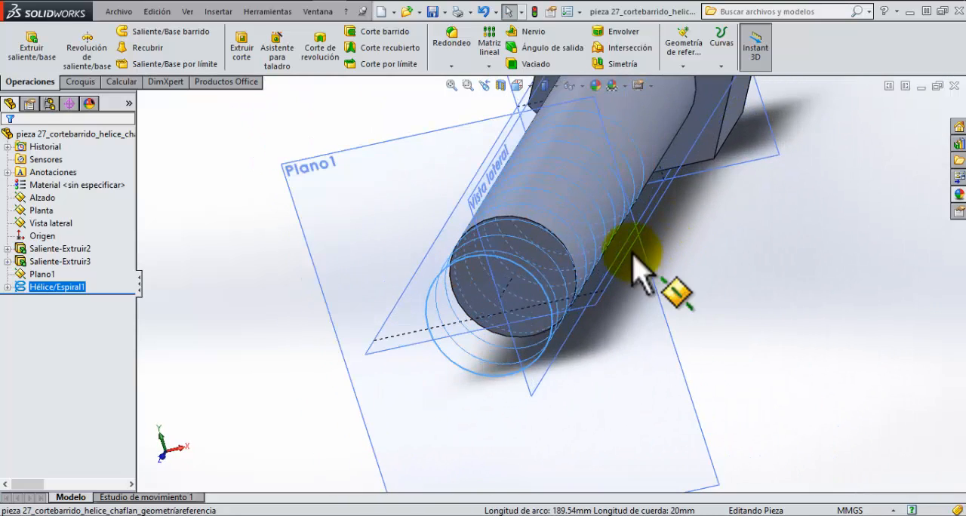
scroll(627, 259, "down", 3)
scroll(597, 279, "up", 2)
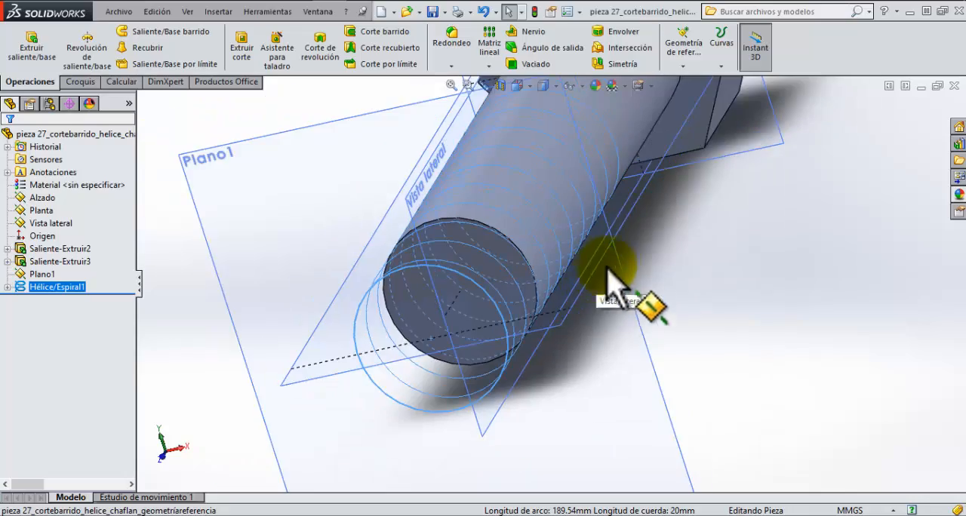
middle_click_drag(636, 207, 645, 266)
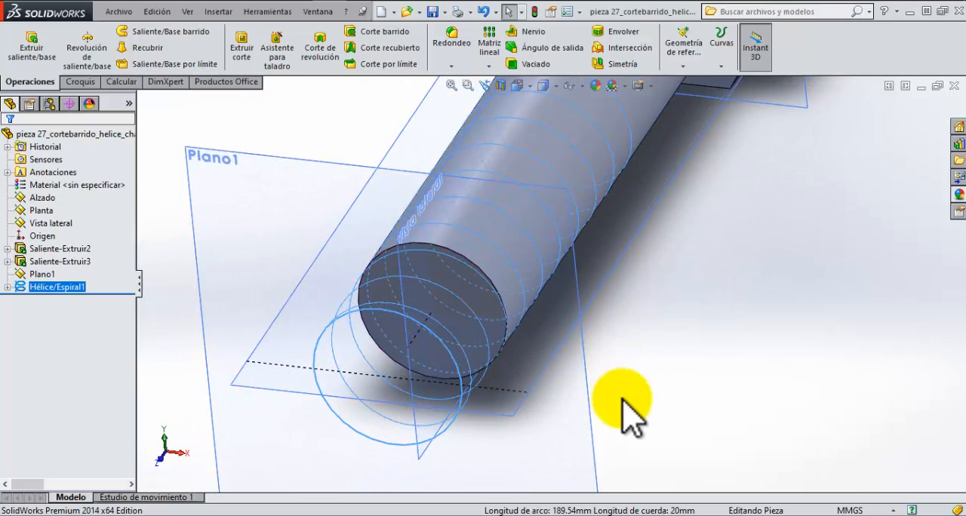
scroll(637, 283, "up", 4)
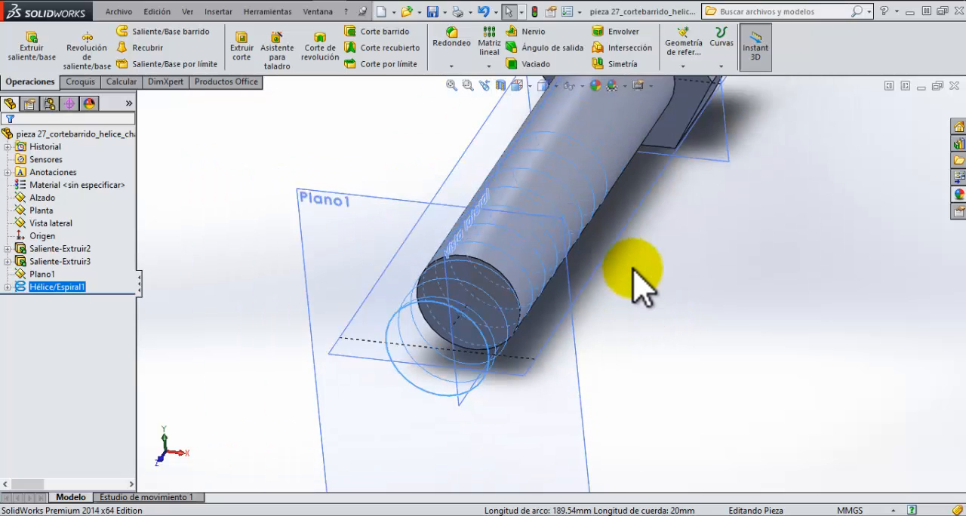
scroll(582, 284, "down", 4)
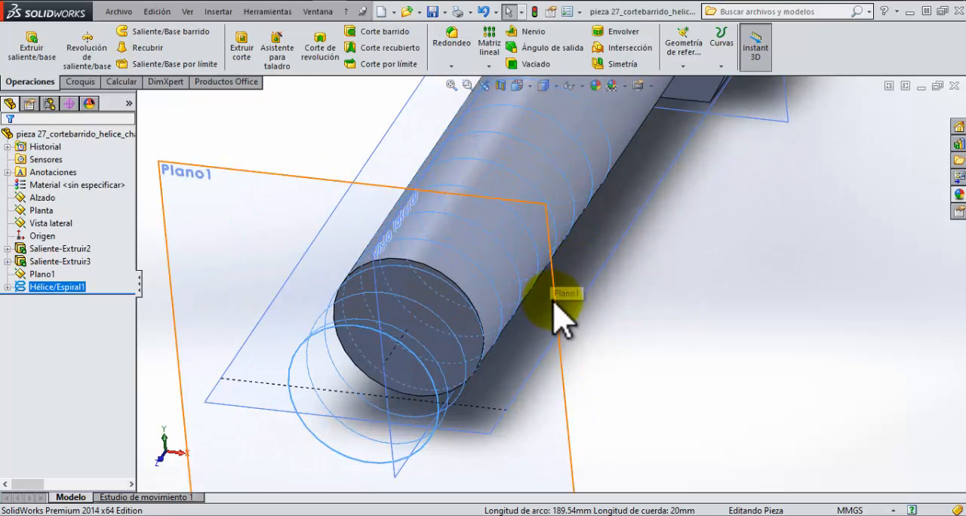
scroll(542, 332, "up", 2)
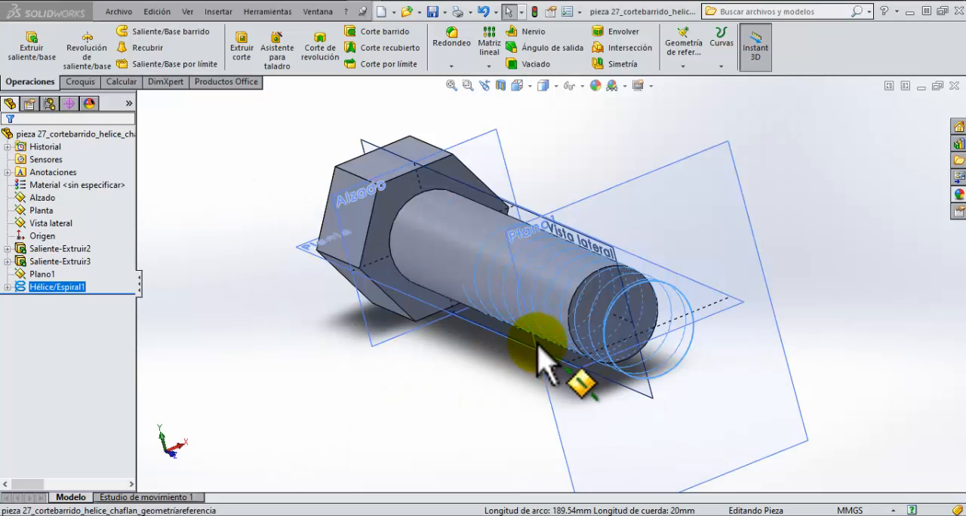
middle_click_drag(426, 321, 446, 382)
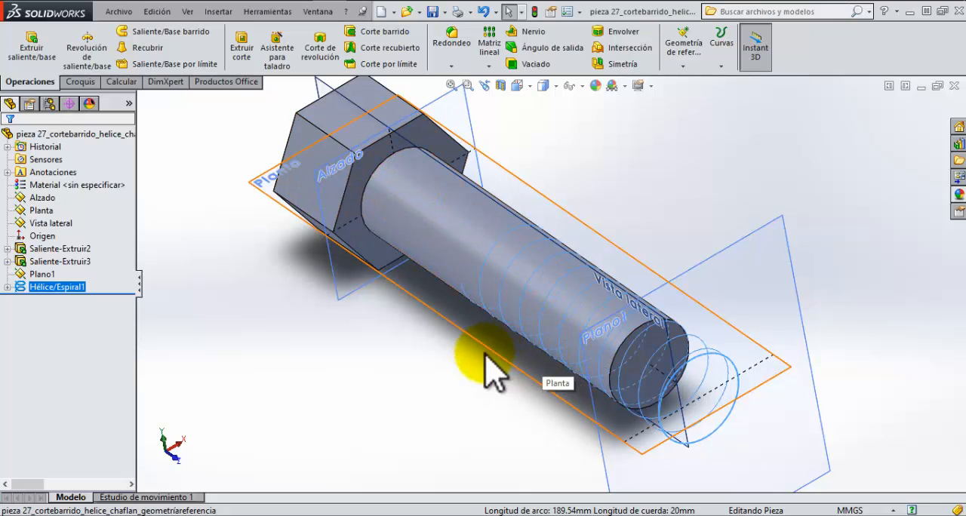
middle_click_drag(499, 372, 466, 325)
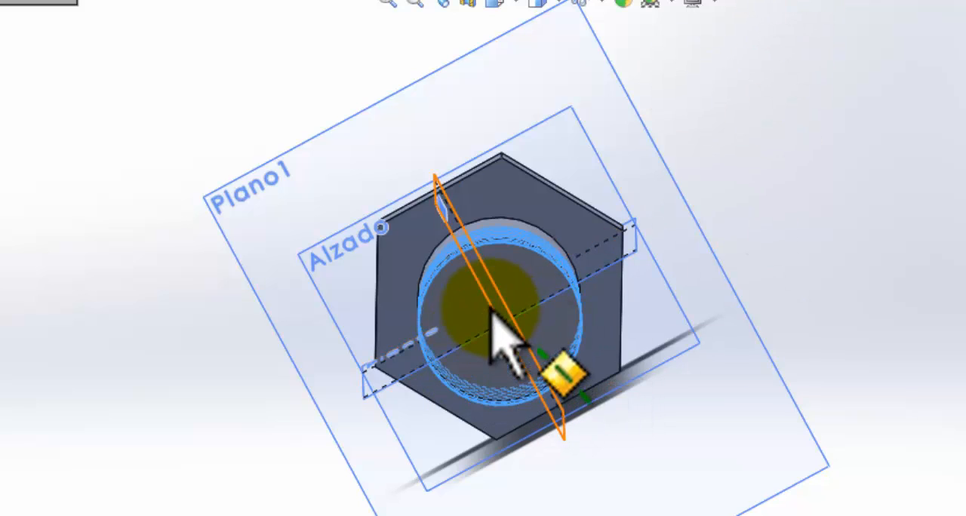
middle_click_drag(503, 345, 536, 435)
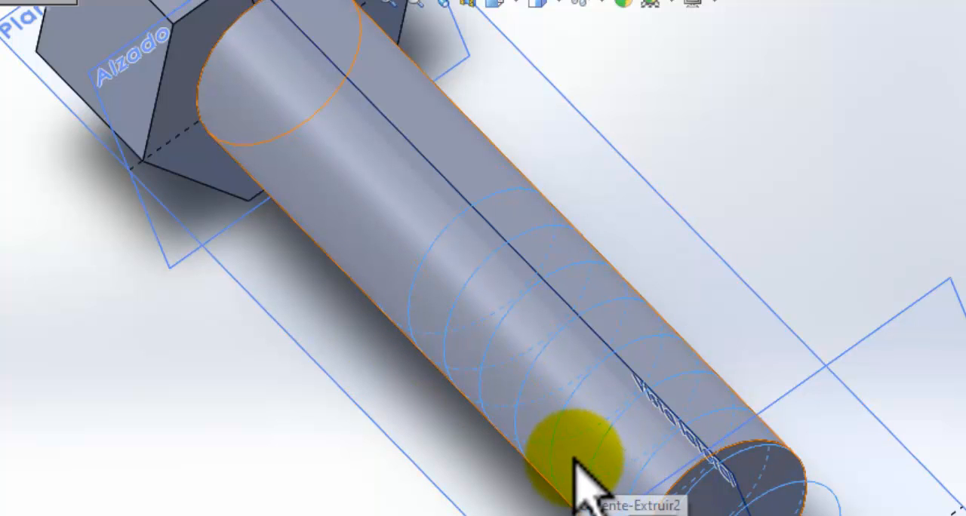
middle_click_drag(362, 504, 314, 420)
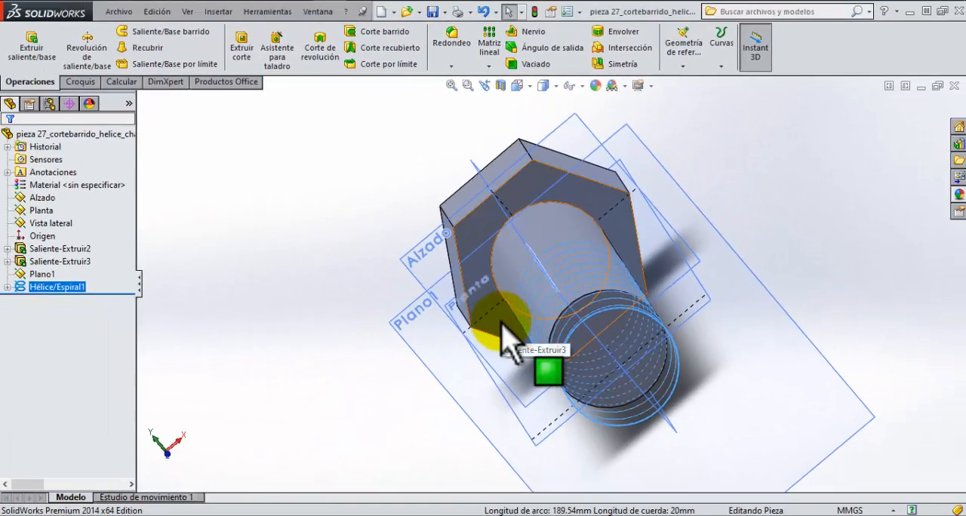
Step: Review the available reference geometry types and inspect the helix's end point nearest the bolt head
left_click(689, 68)
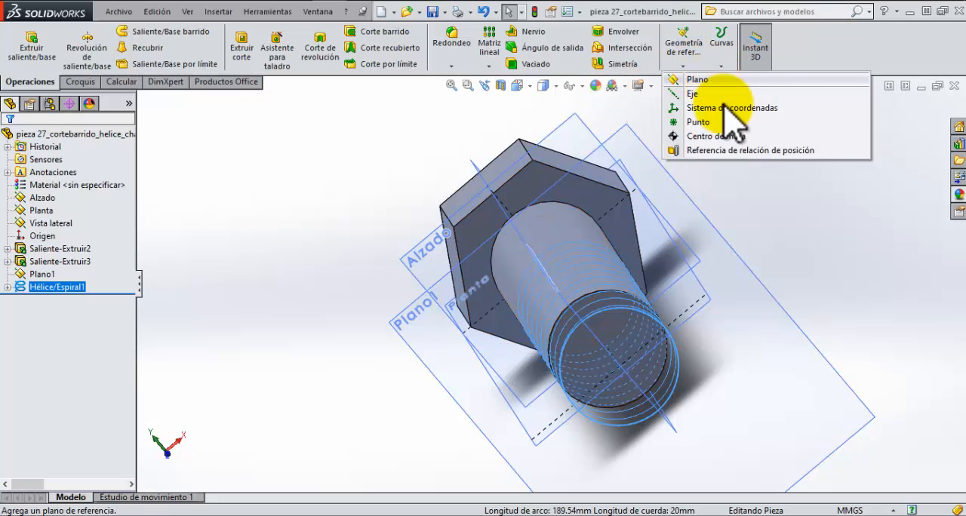
left_click(827, 289)
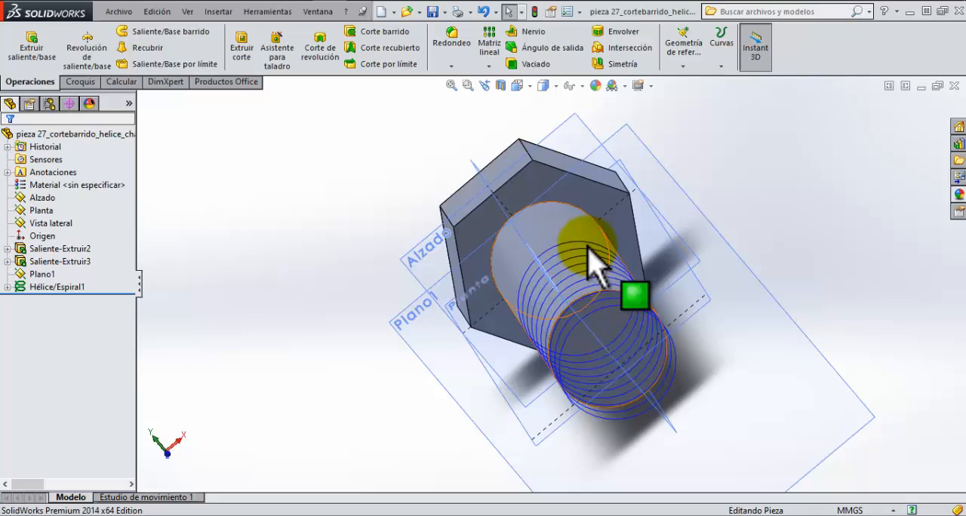
middle_click_drag(596, 282, 496, 320)
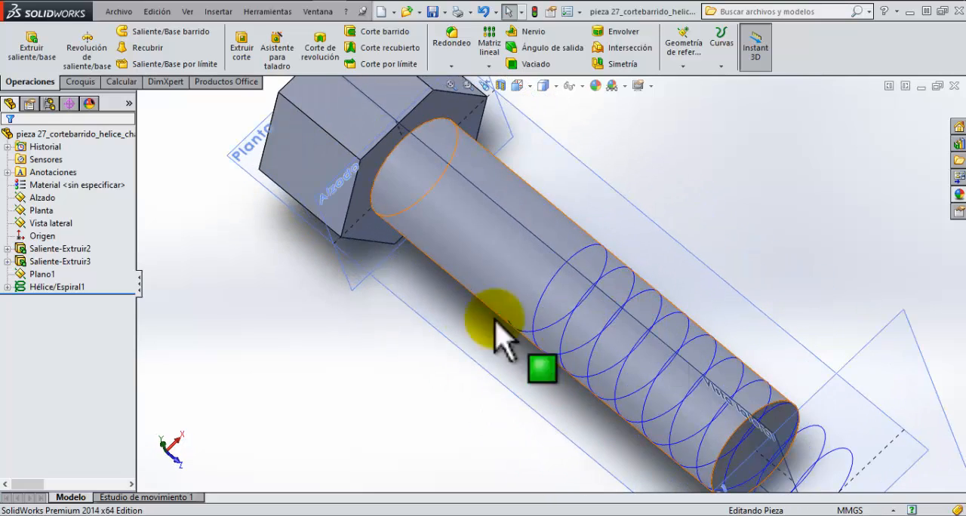
scroll(516, 327, "down", 2)
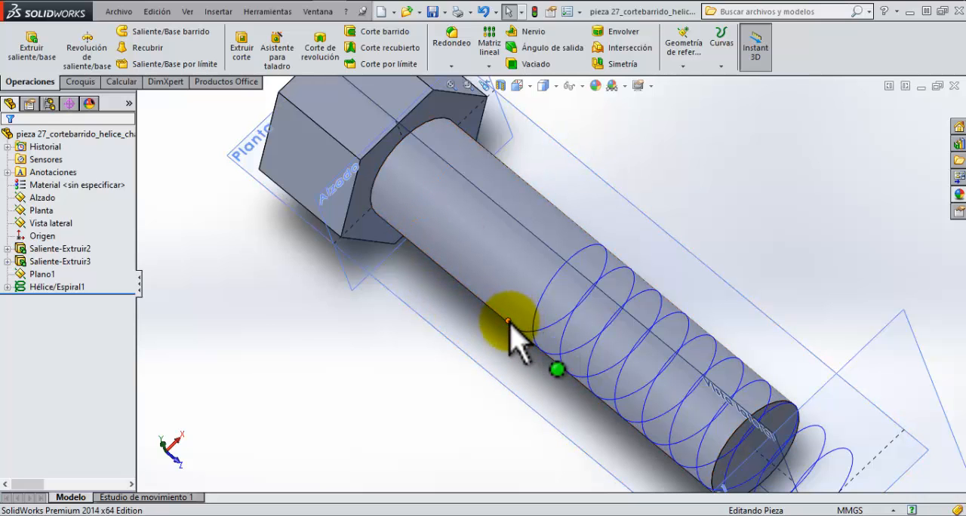
middle_click_drag(494, 371, 472, 242)
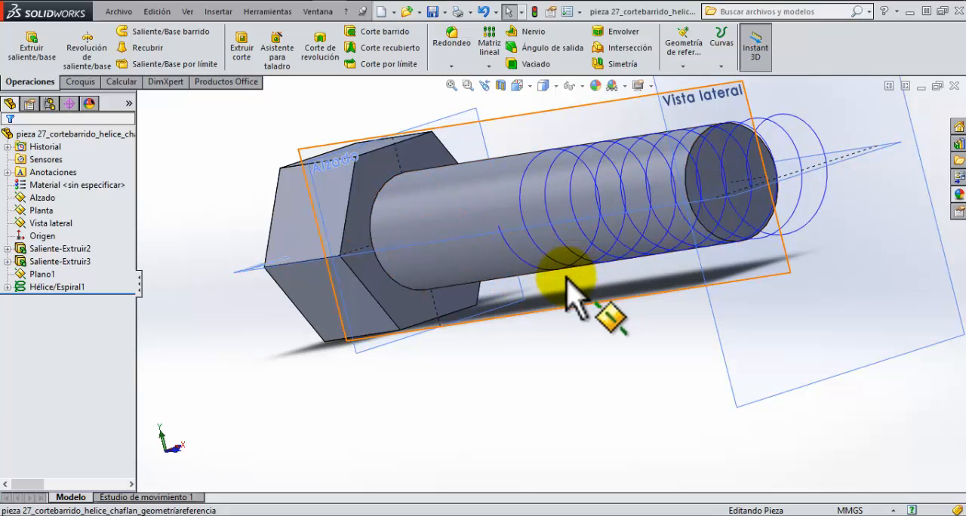
middle_click_drag(520, 186, 528, 283)
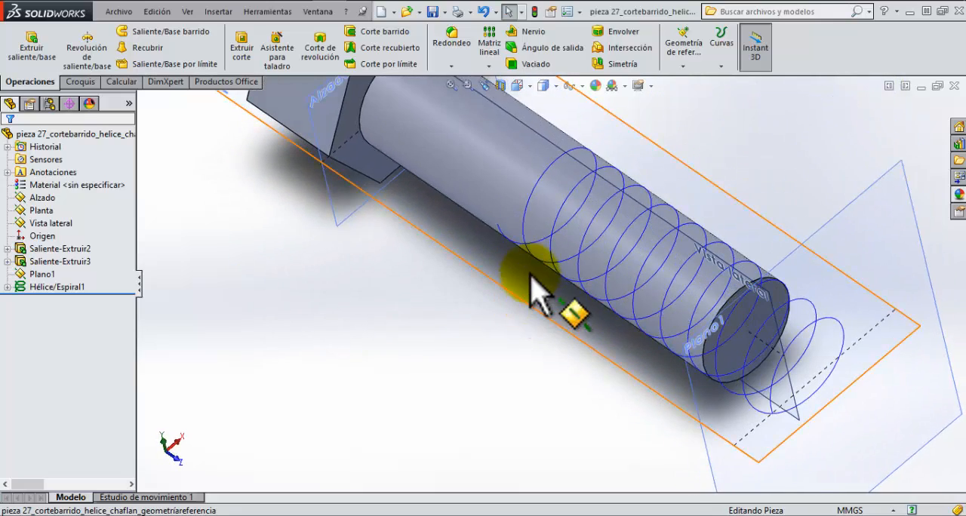
scroll(515, 251, "down", 5)
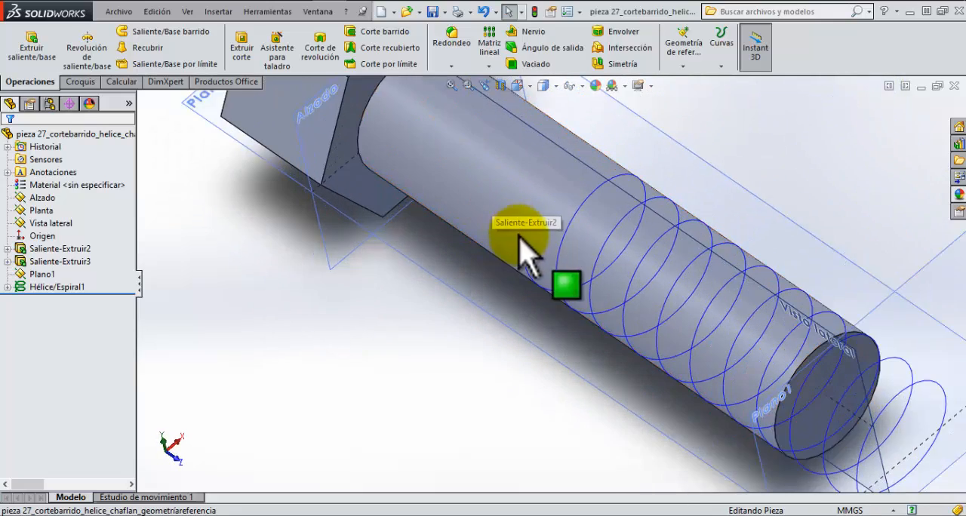
left_click(523, 326)
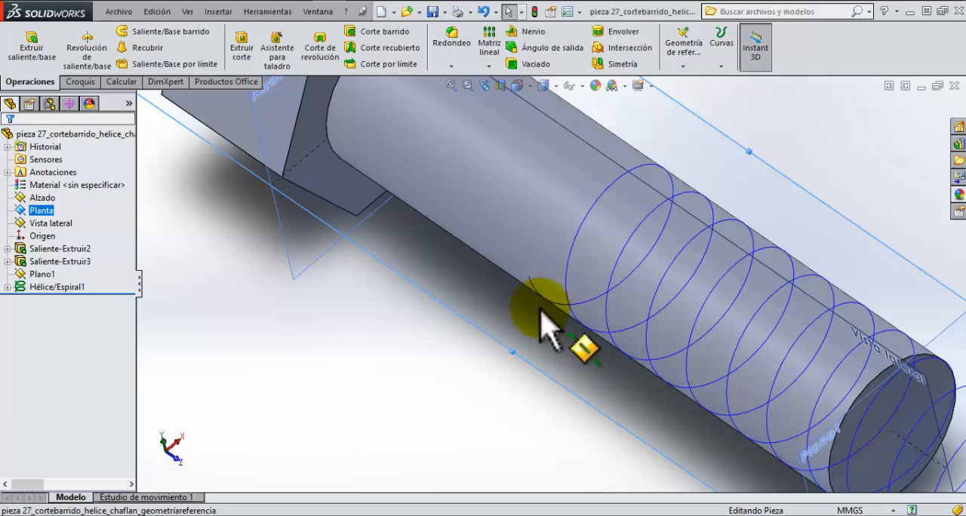
Step: Start a sketch on the Planta plane and face it straight on at the helix's end point nearest the bolt head
left_click(31, 45)
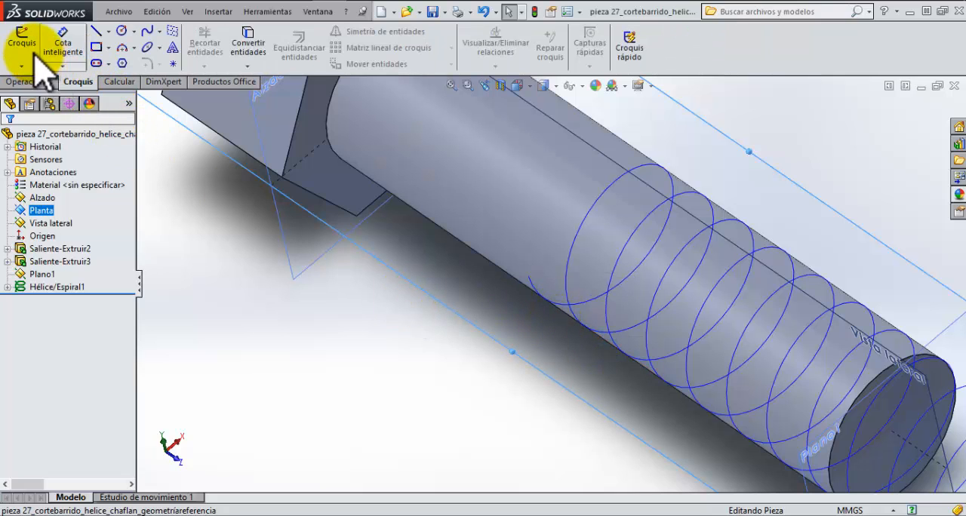
right_click(42, 210)
left_click(96, 192)
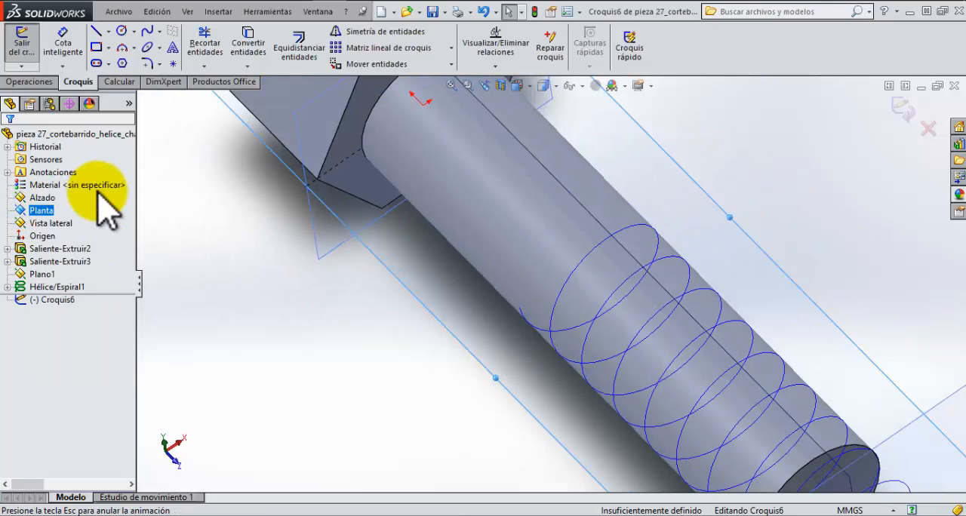
scroll(555, 268, "down", 8)
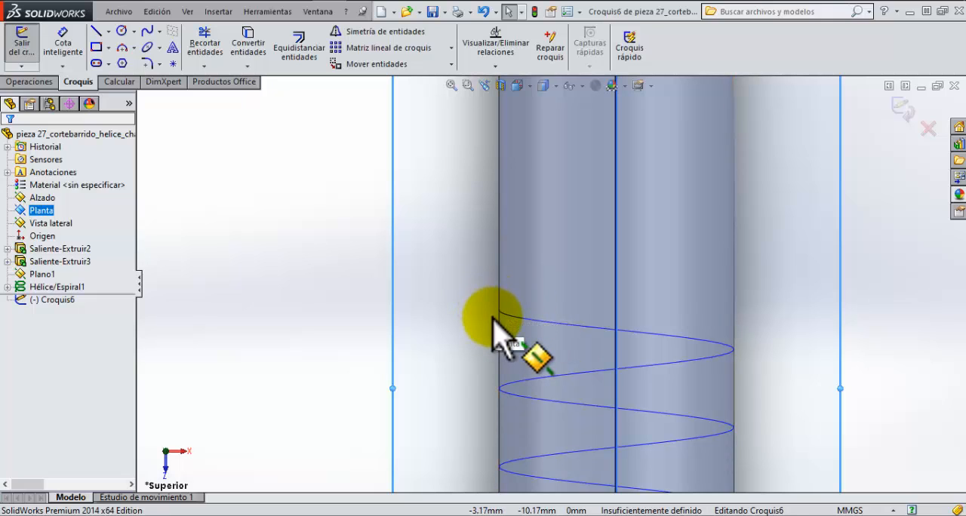
key("Left")
key("Left")
key("Left")
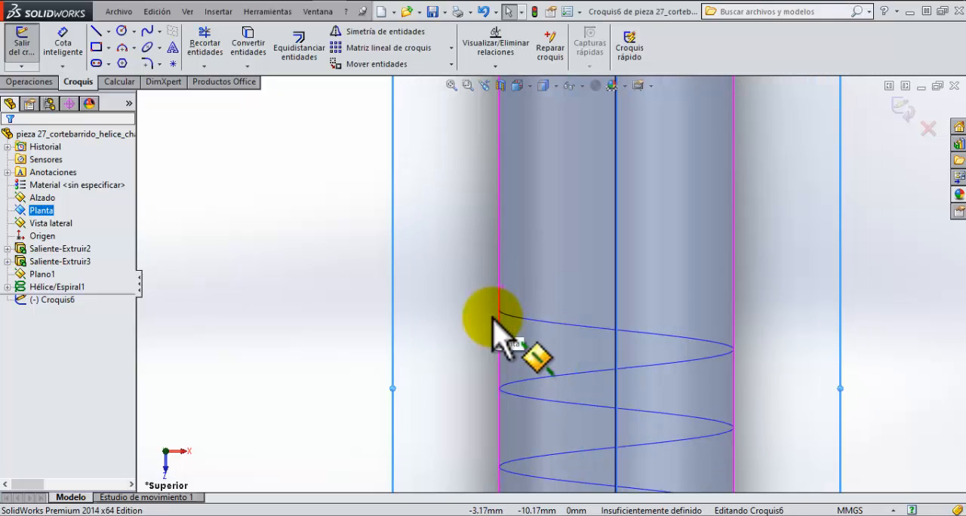
key("Left")
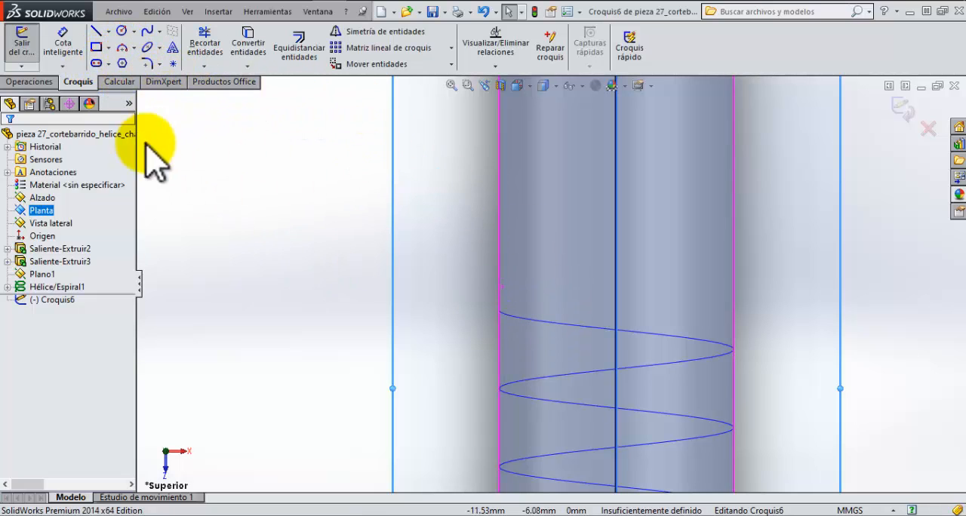
Step: Sketch a six-sided polygon with an inscribed circle about 0.97 mm in diameter, centred on the helix's end point, and close the sketch
left_click(122, 63)
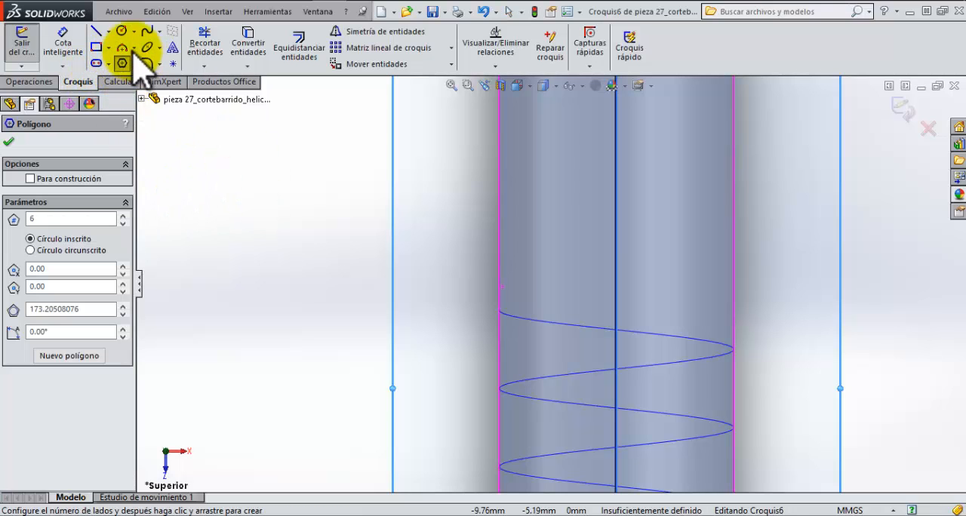
left_click(498, 311)
left_click(513, 330)
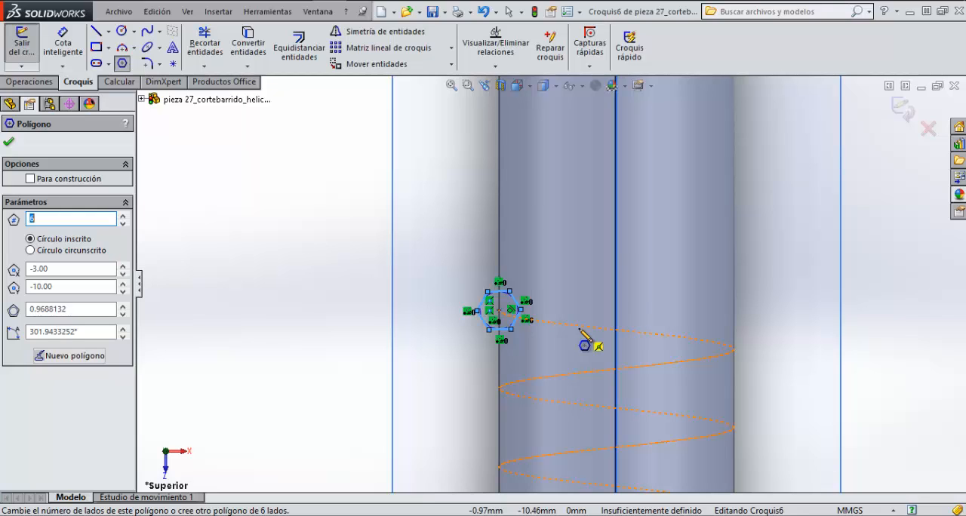
left_click(41, 83)
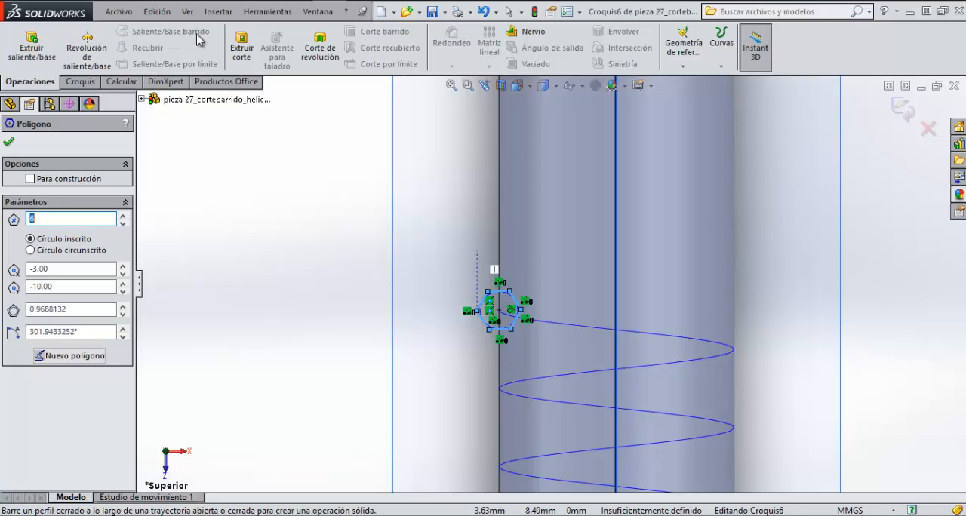
left_click(78, 82)
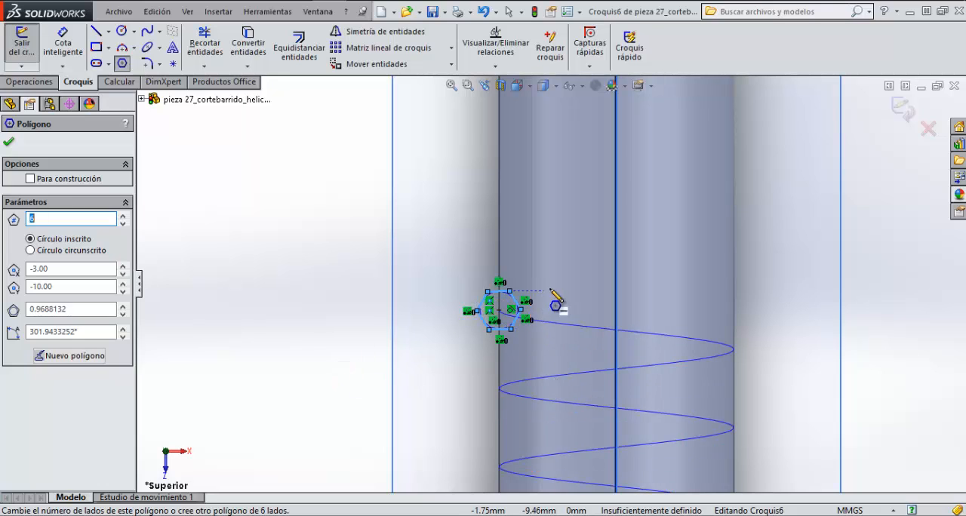
left_click(9, 143)
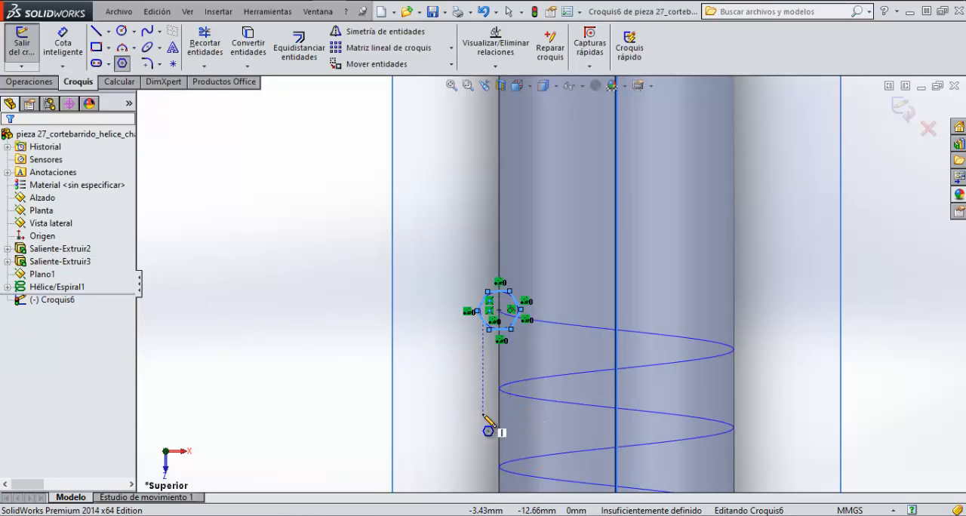
left_click(31, 82)
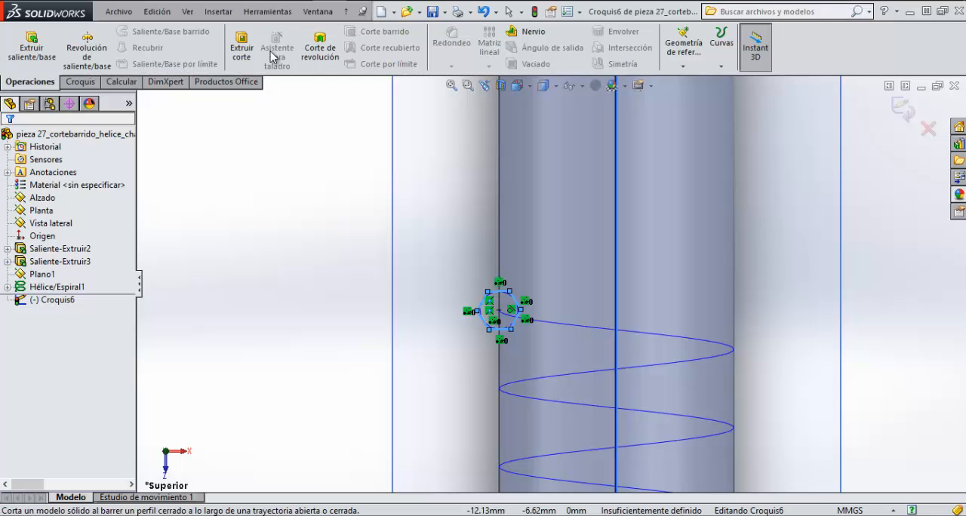
left_click(80, 83)
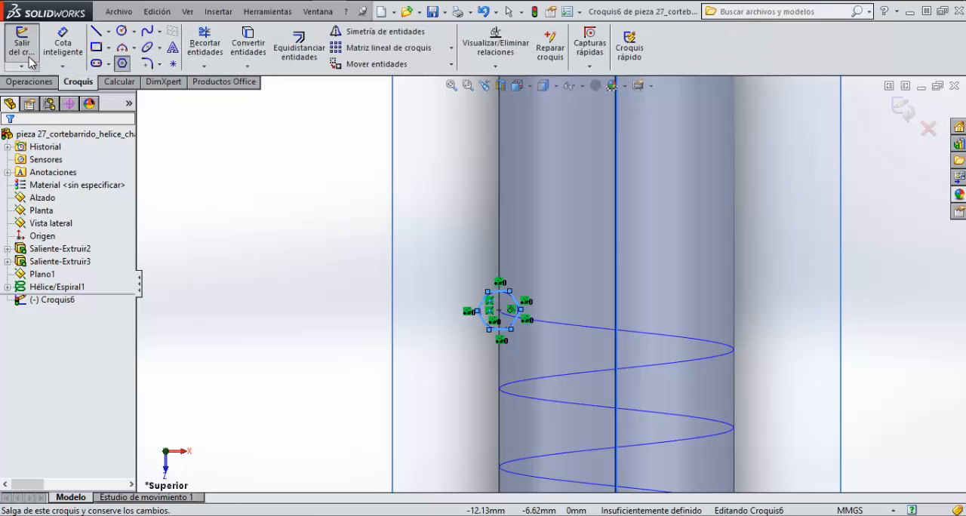
left_click(22, 46)
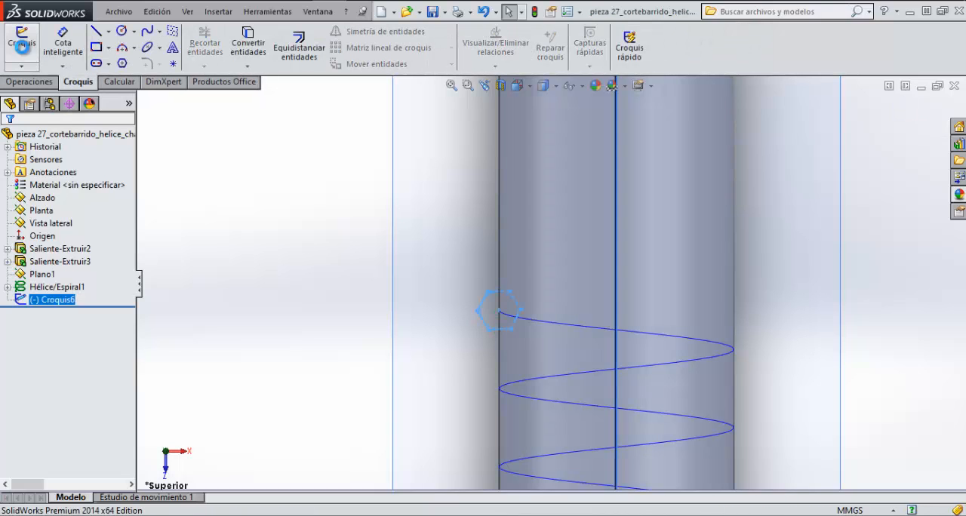
Step: Make a swept cut in the bolt shank with the hexagon sketch as profile and the helix as path
left_click(34, 83)
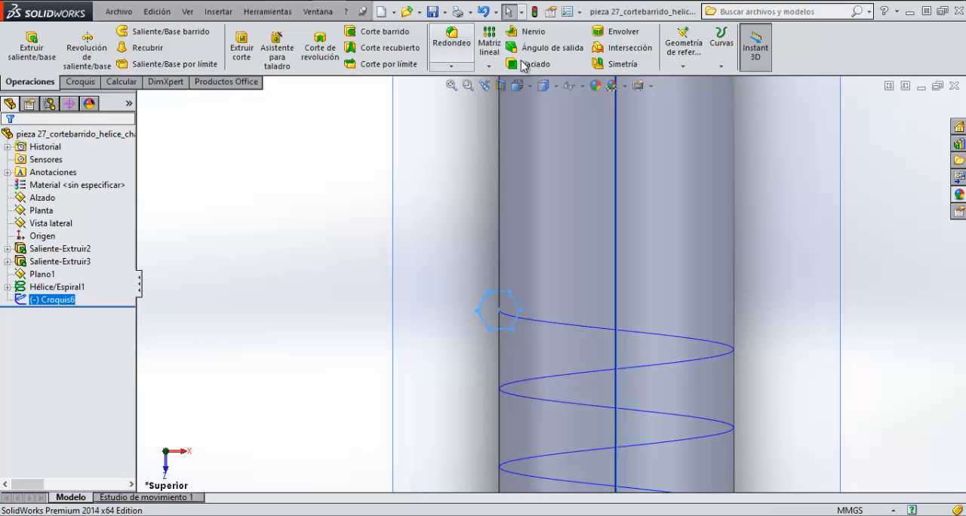
left_click(369, 35)
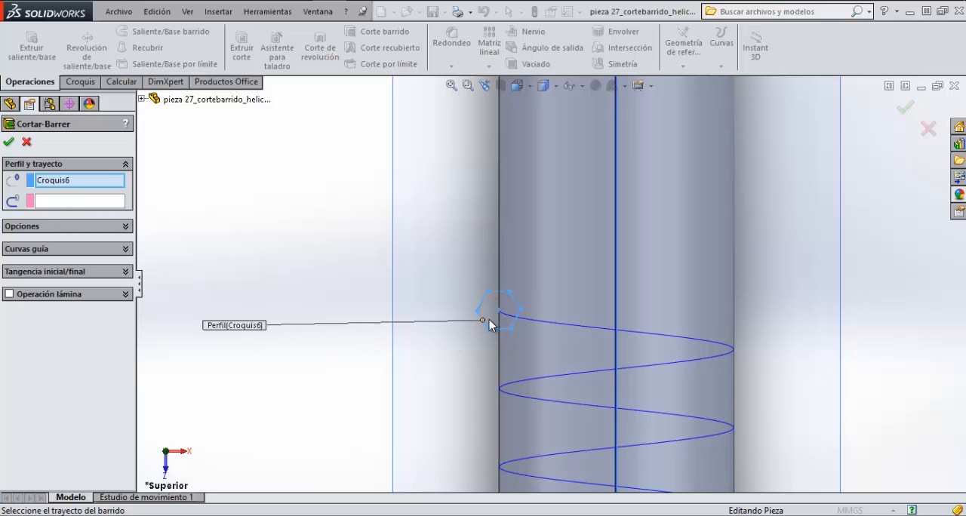
left_click(75, 203)
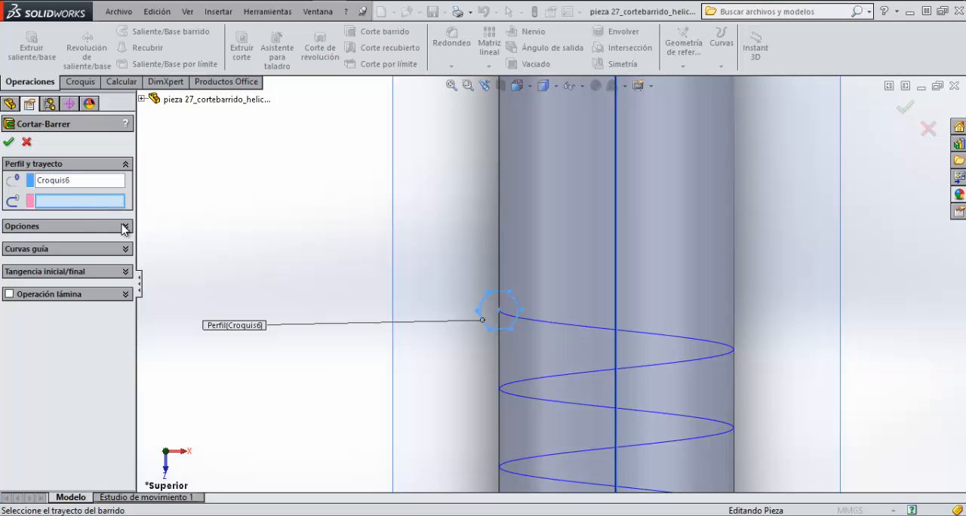
left_click(561, 324)
key("f")
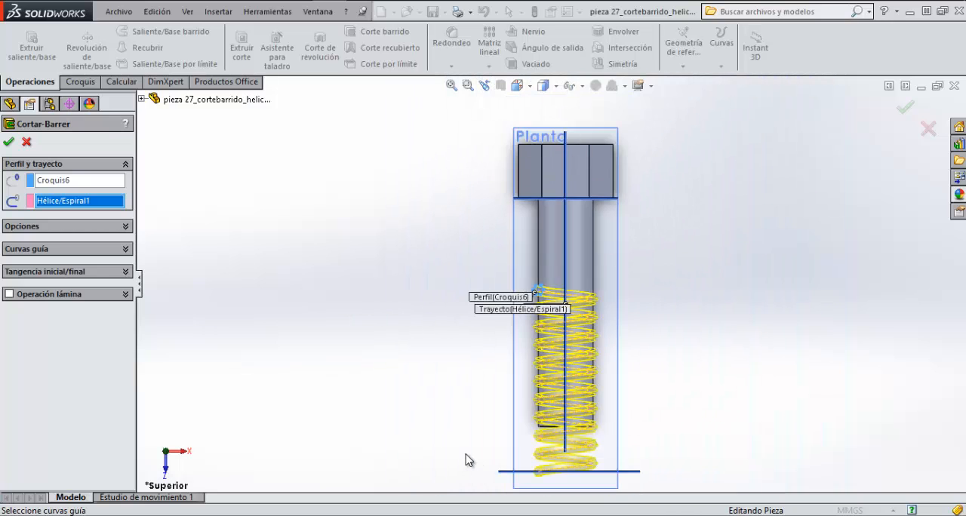
scroll(492, 403, "down", 3)
mouse_move(520, 354)
middle_mouse_down()
mouse_move(546, 343)
mouse_move(469, 352)
mouse_move(510, 353)
middle_mouse_up()
scroll(680, 356, "up", 2)
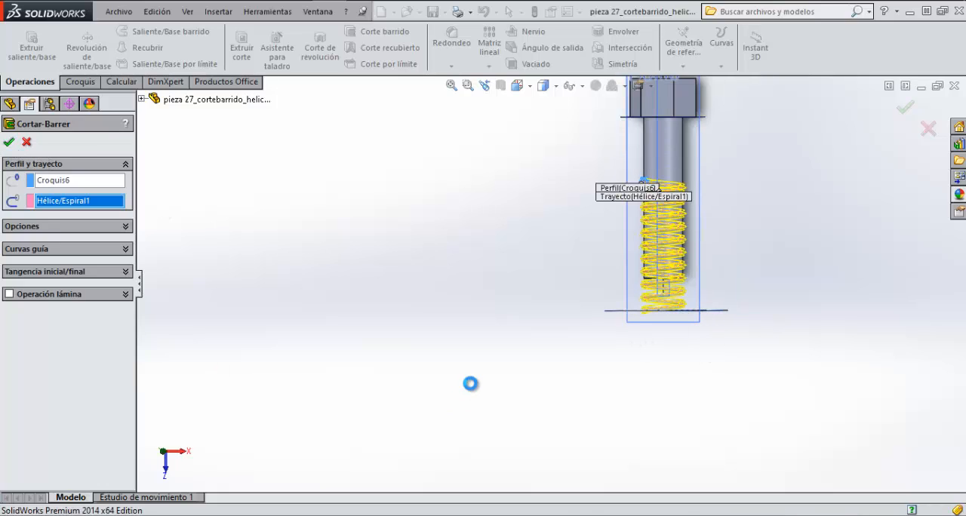
Step: Examine the thread cut into the shank, up close at its end face and along the whole bolt
scroll(651, 302, "down", 2)
scroll(654, 305, "down", 3)
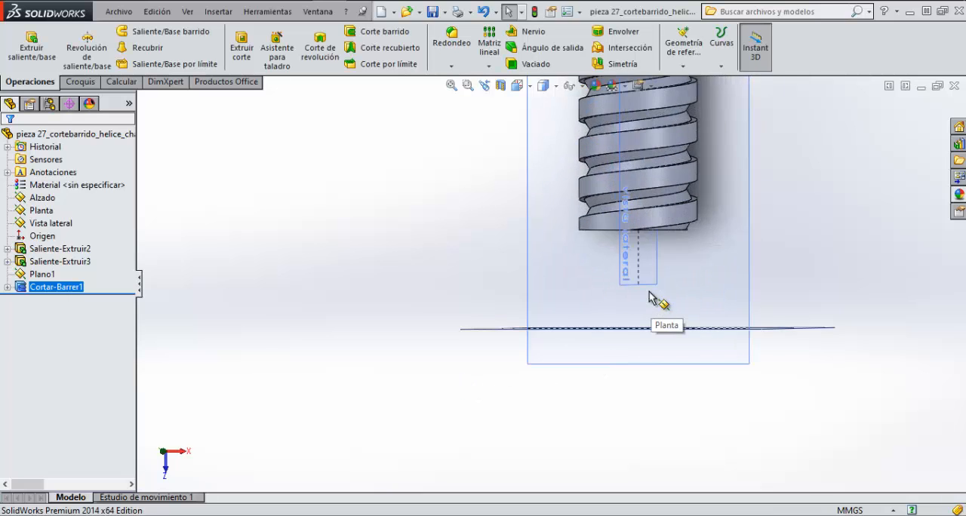
scroll(565, 244, "down", 2)
scroll(565, 241, "down", 2)
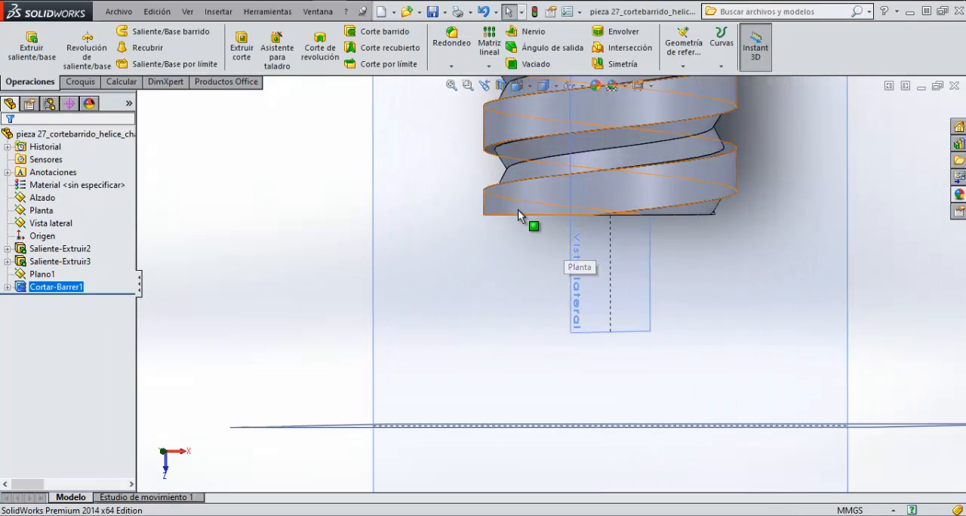
middle_click_drag(518, 209, 583, 197)
scroll(565, 201, "up", 5)
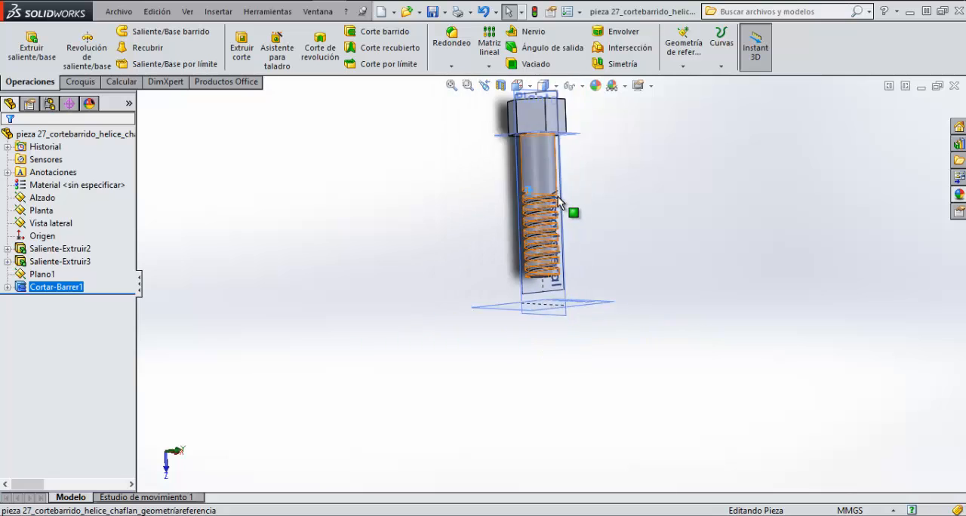
scroll(558, 196, "down", 9)
scroll(541, 338, "up", 6)
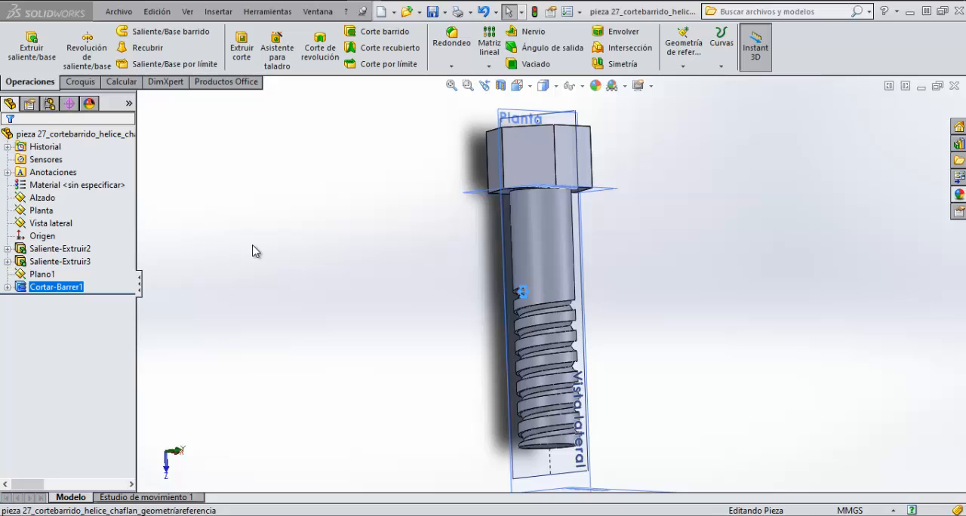
Step: Undo the swept cut along the helix
key("ctrl+z")
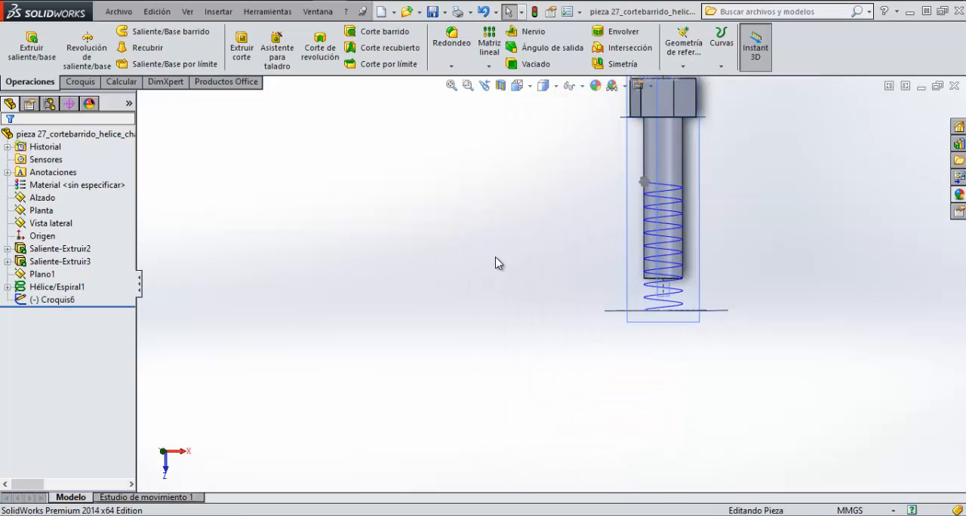
scroll(716, 189, "down", 5)
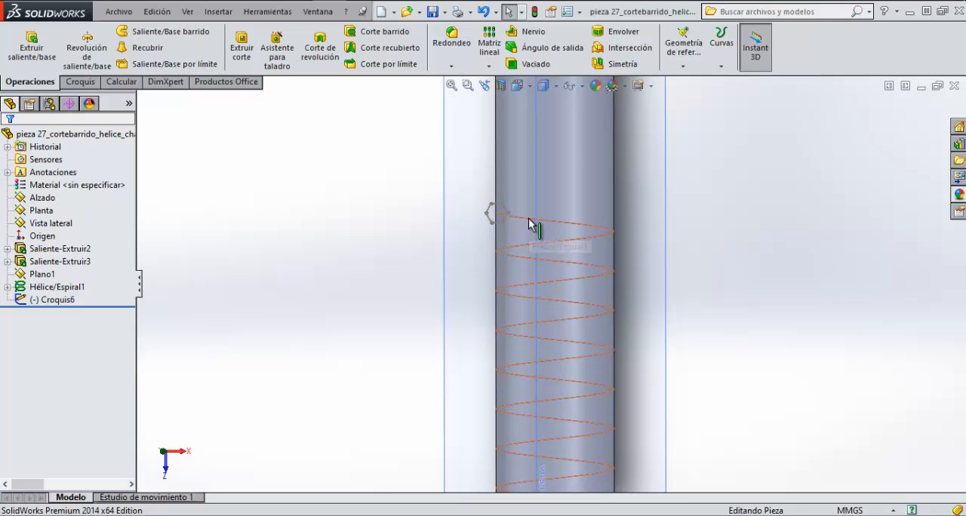
middle_click_drag(533, 227, 462, 219)
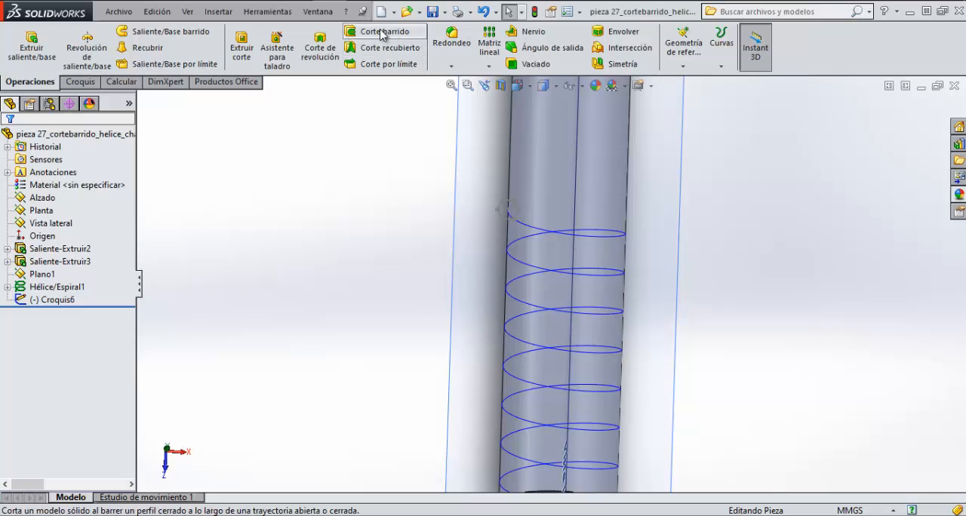
Step: Create a swept boss with the hexagon sketch as profile and the helix as path
left_click(163, 33)
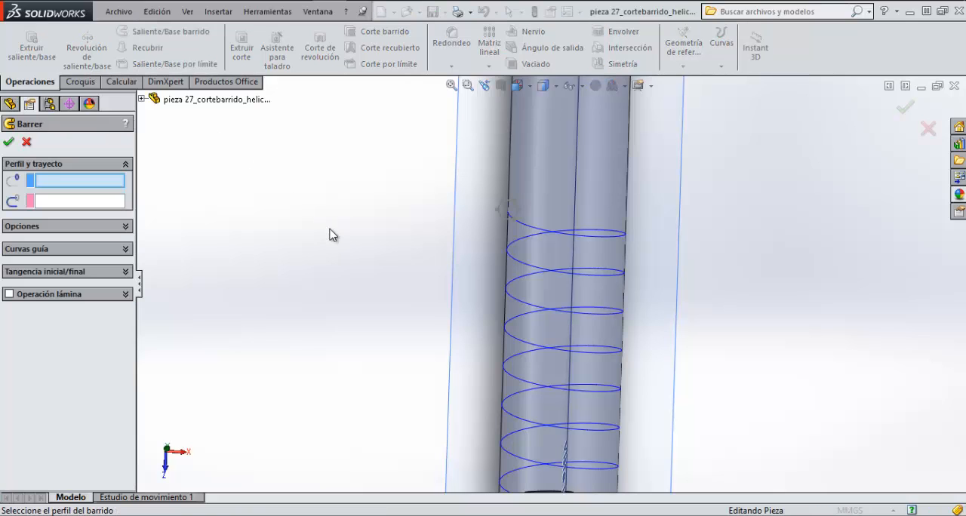
left_click(517, 218)
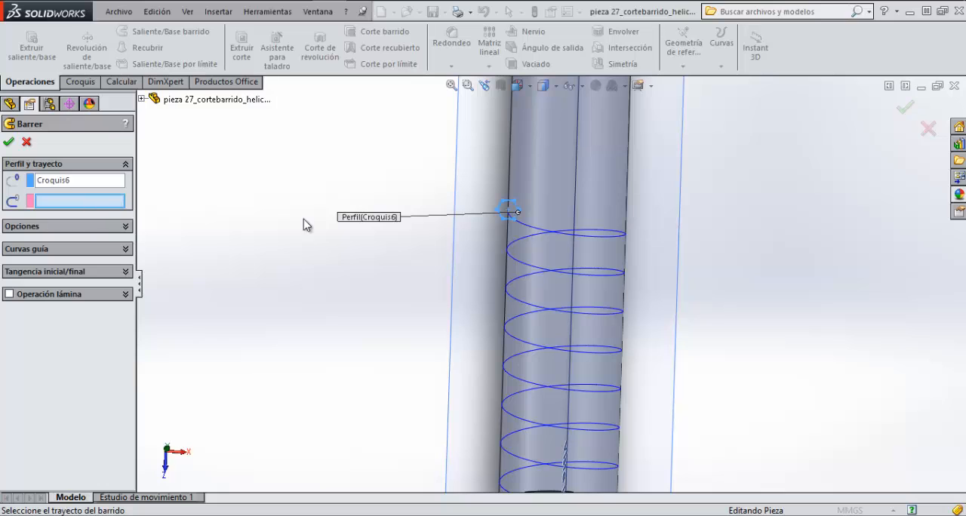
left_click(526, 226)
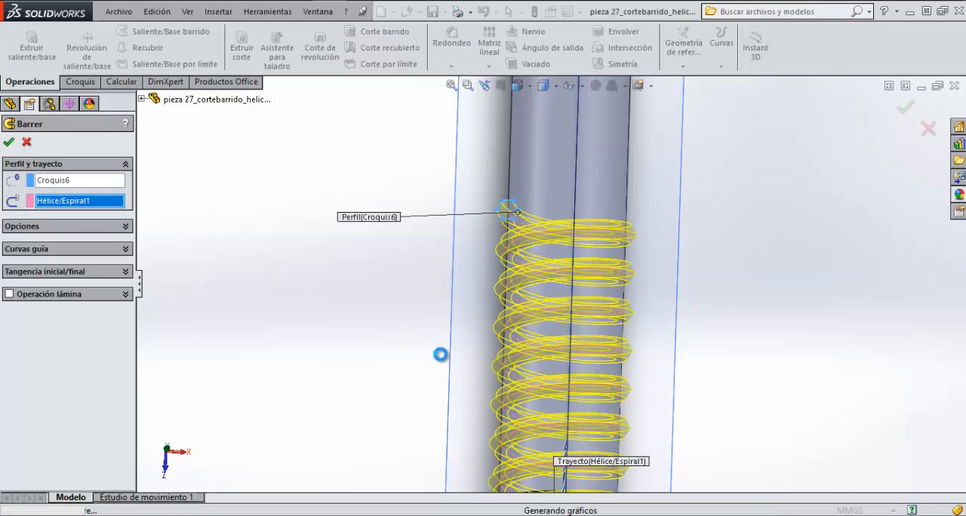
Step: Examine the raised thread from several angles, including its start near the head and the coils extending beyond the shank's end
middle_click_drag(464, 371, 403, 359)
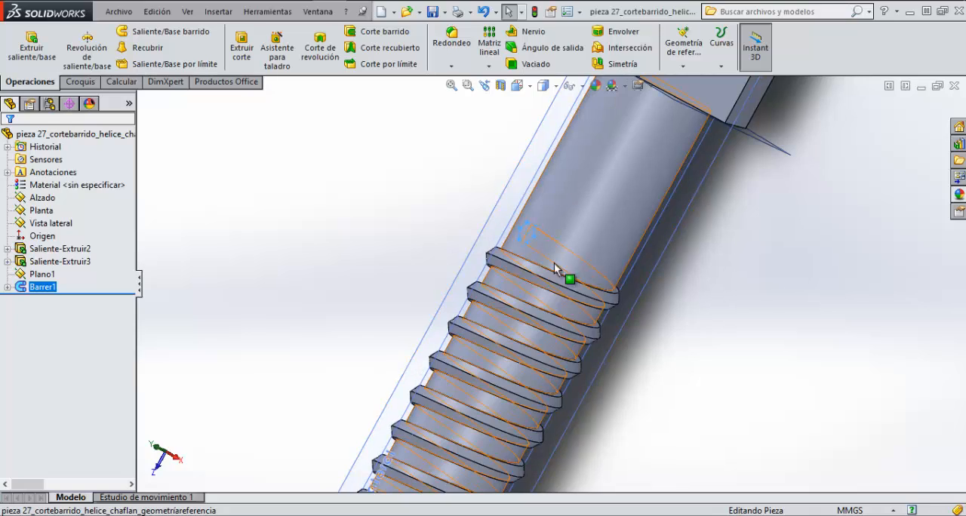
scroll(542, 302, "down", 3)
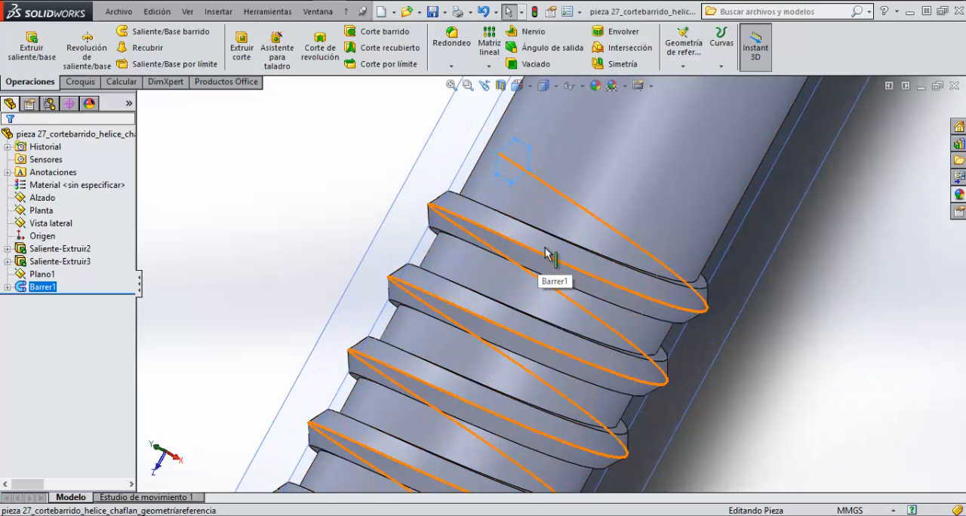
scroll(546, 270, "down", 3)
middle_click_drag(570, 255, 562, 255)
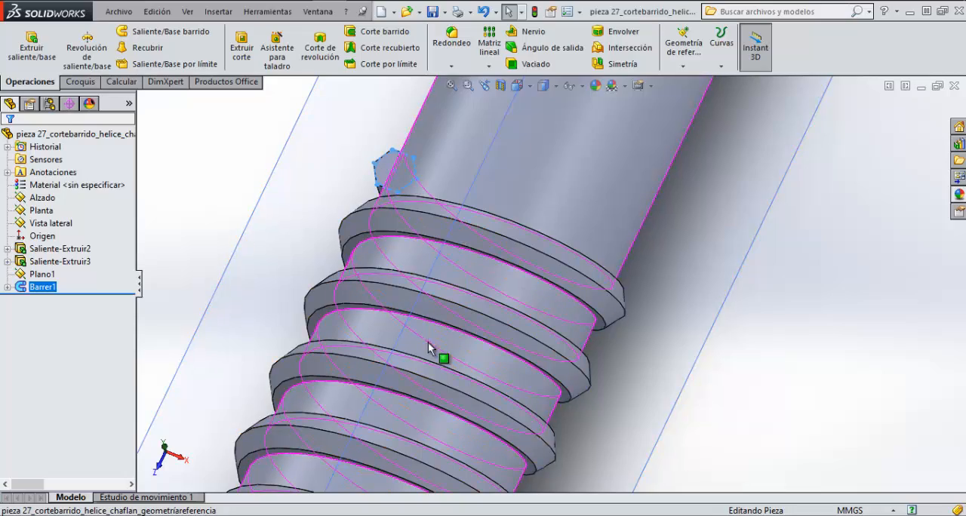
scroll(428, 348, "up", 6)
scroll(429, 397, "down", 8)
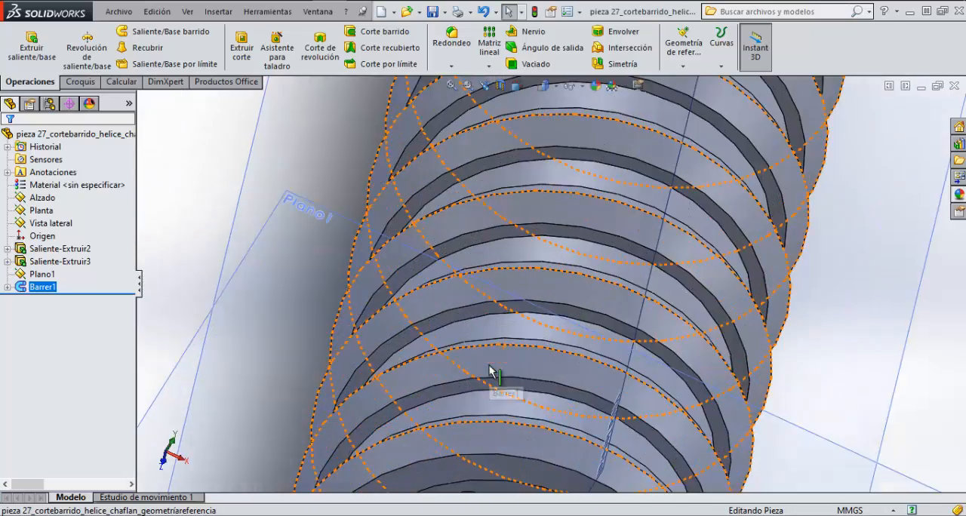
scroll(491, 371, "up", 8)
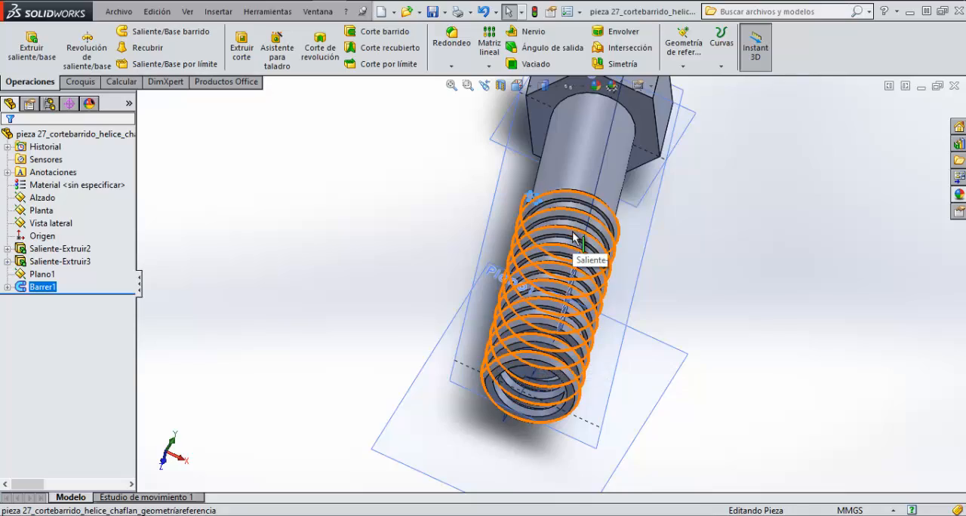
middle_click_drag(590, 261, 500, 258)
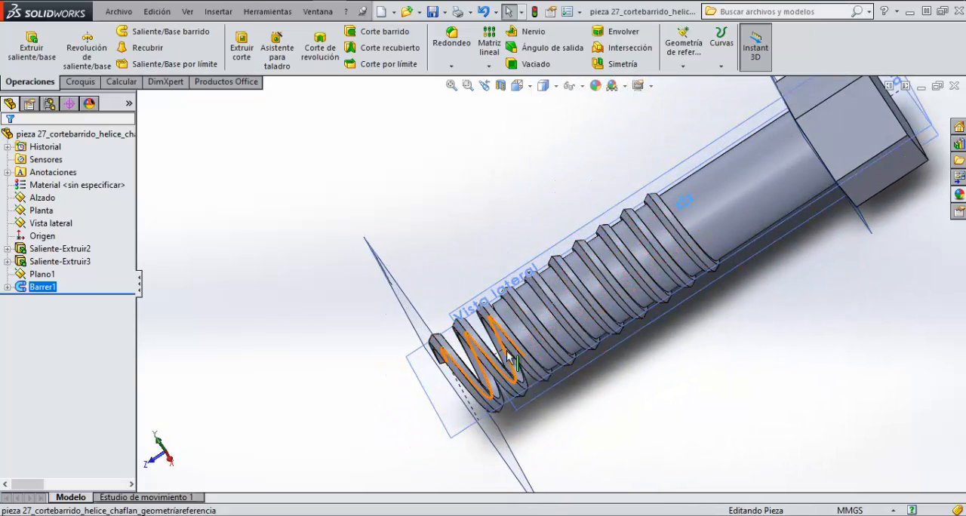
middle_click_drag(508, 352, 530, 282)
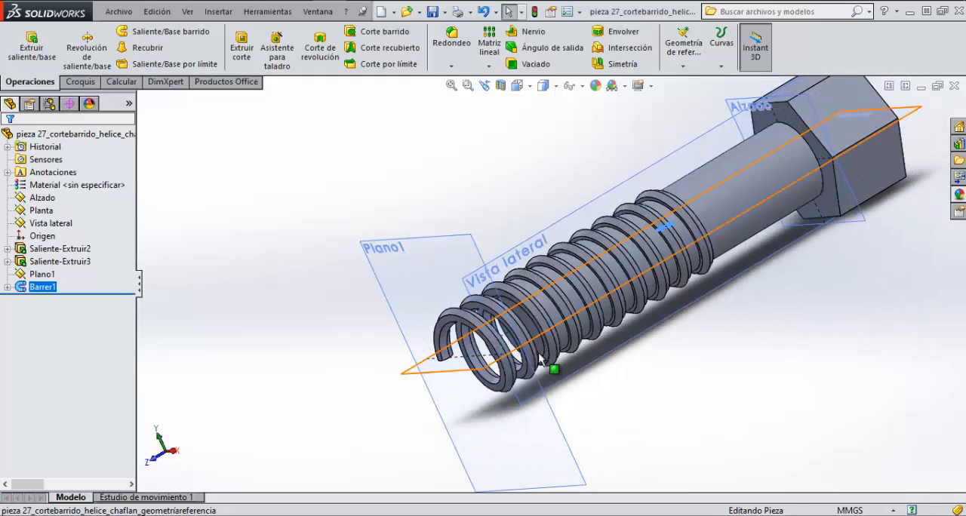
Step: Inspect the free coils of the swept boss up close where they run past the shank's end
scroll(528, 340, "down", 6)
middle_click_drag(438, 340, 521, 416)
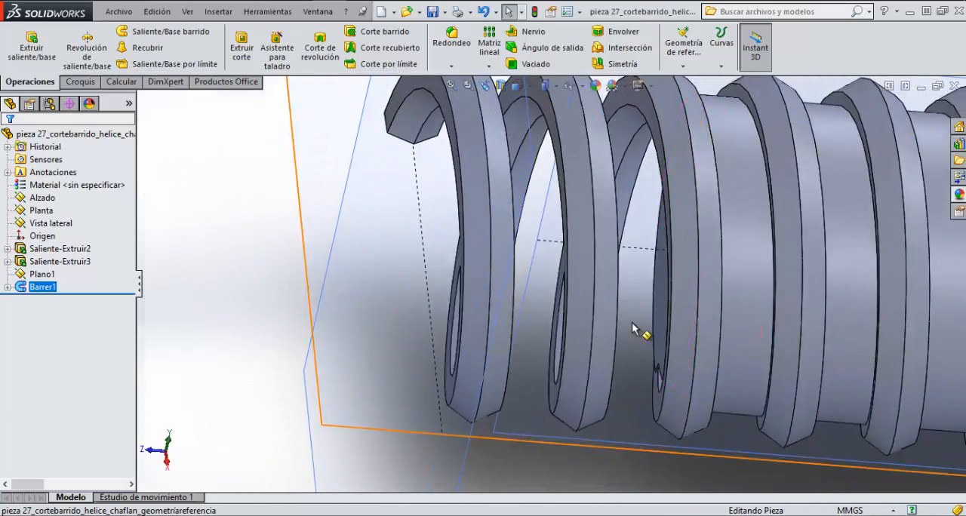
scroll(633, 340, "down", 3)
scroll(628, 345, "up", 5)
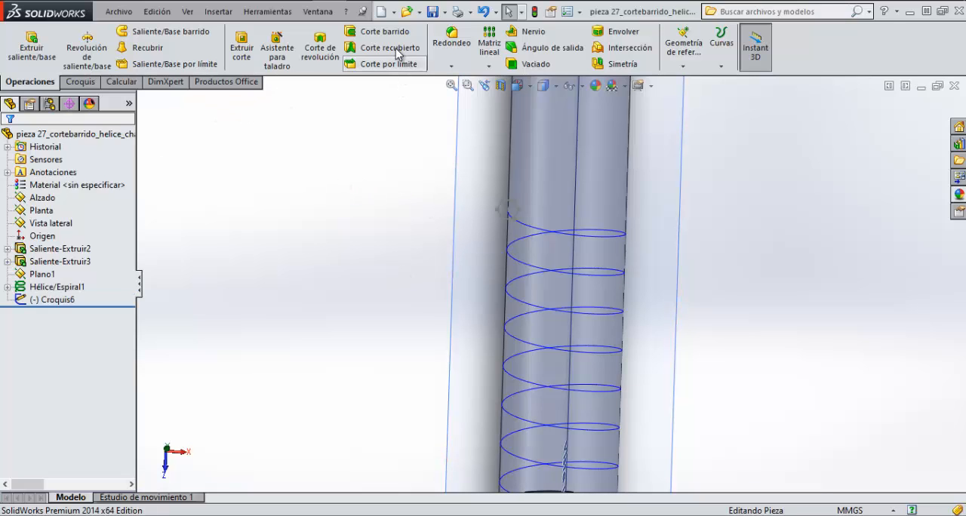
Step: Create a swept cut with the hexagon sketch as profile and the helix as path
left_click(385, 32)
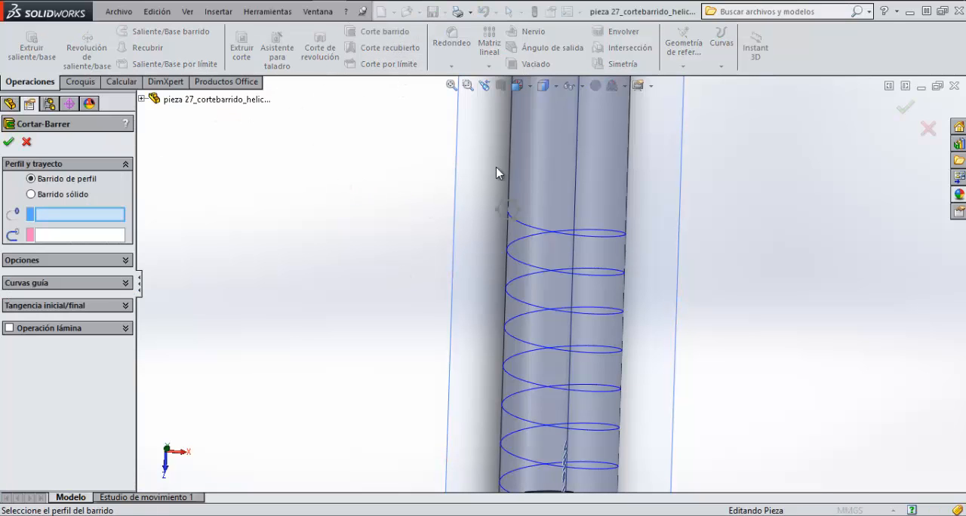
left_click(517, 212)
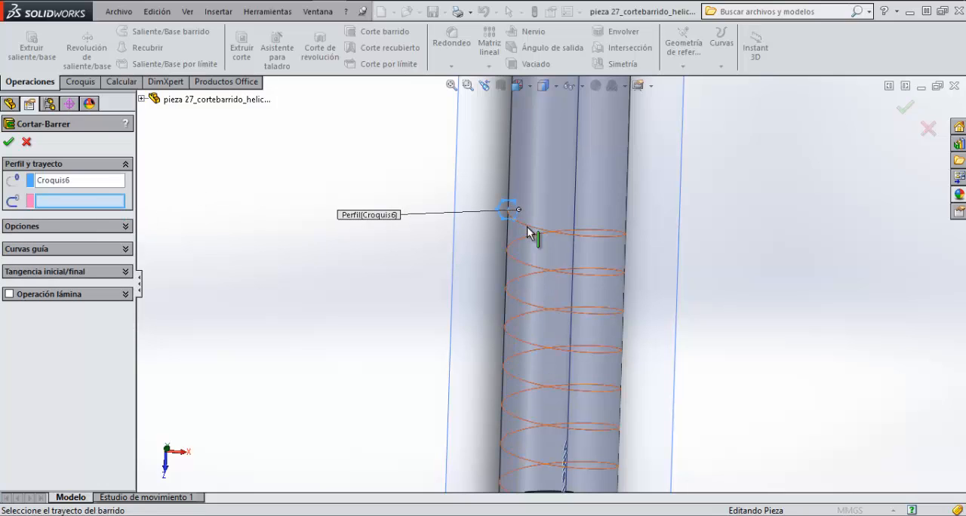
left_click(528, 232)
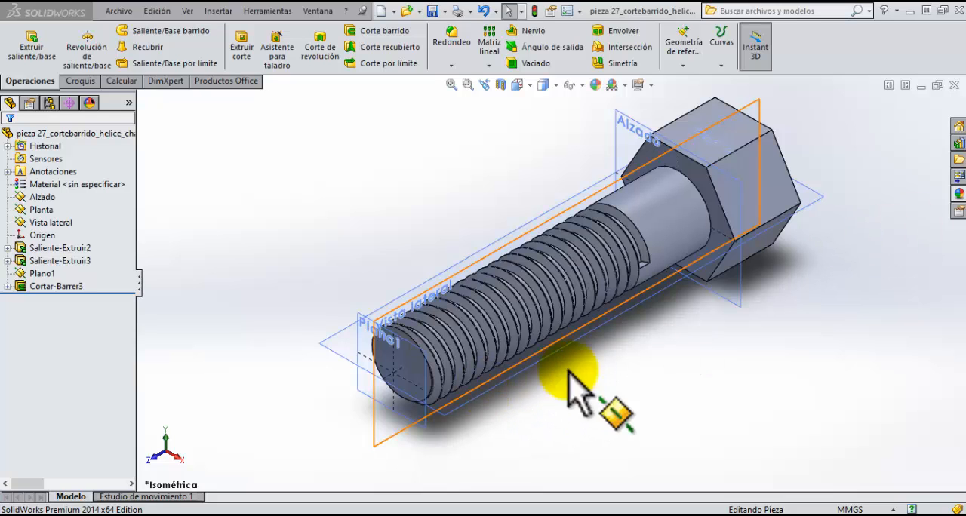
Step: Chamfer the outer hexagonal face of the bolt head with a 1 mm distance at 45°
middle_click_drag(789, 259, 711, 263)
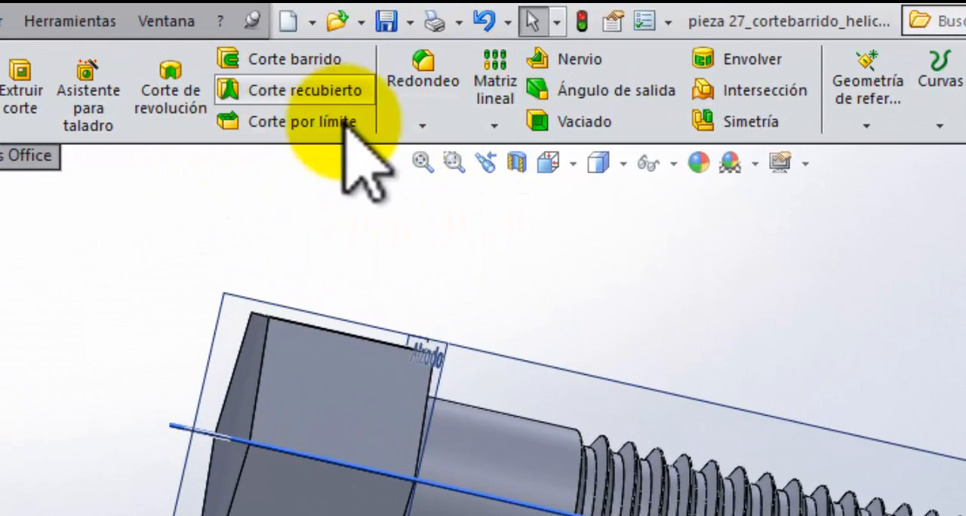
left_click(424, 127)
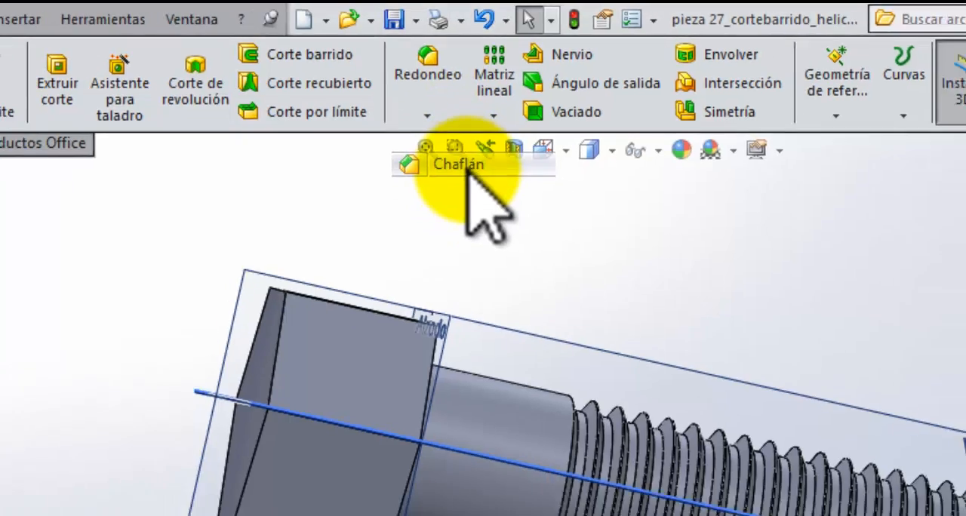
left_click(468, 170)
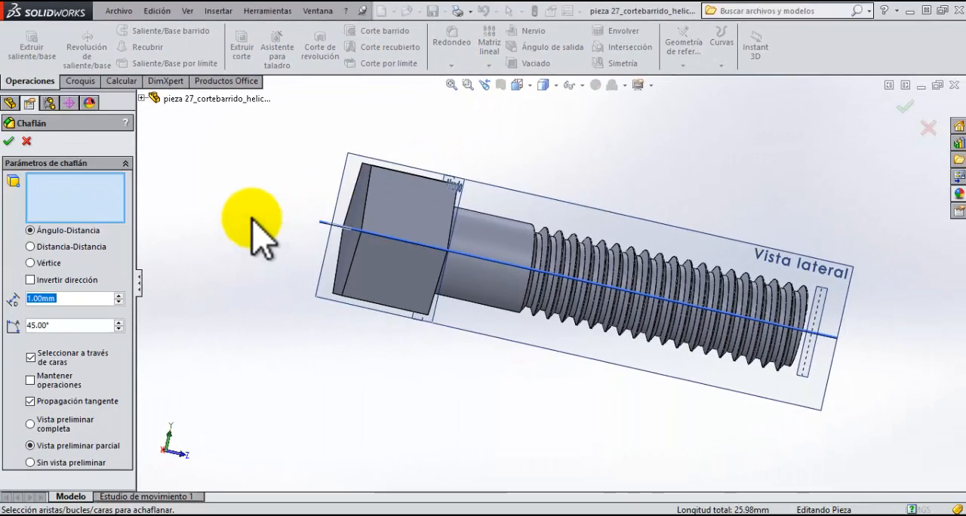
middle_click_drag(253, 220, 328, 233)
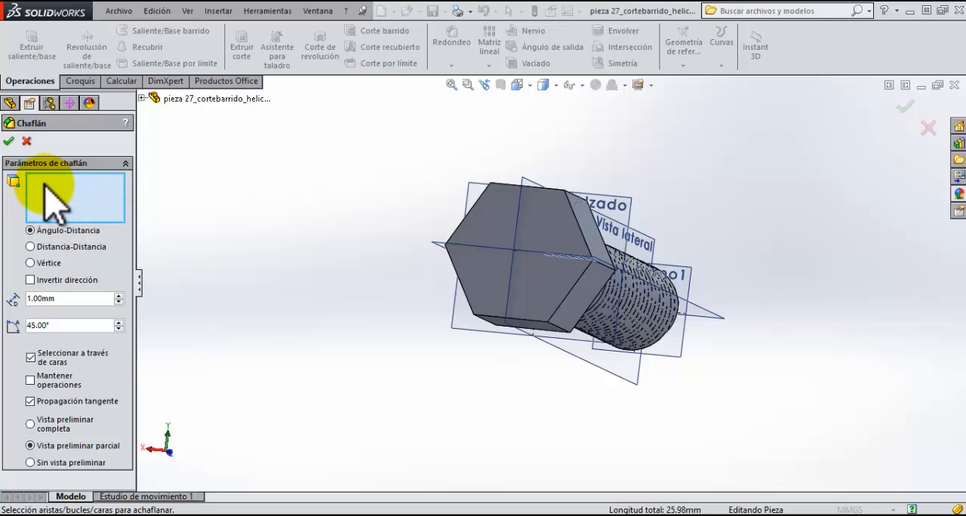
left_click(543, 212)
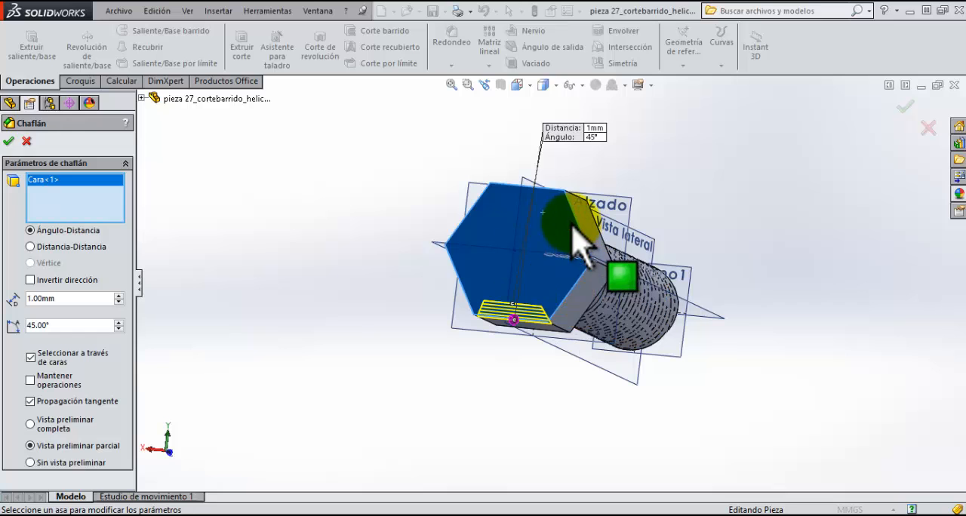
left_click(9, 141)
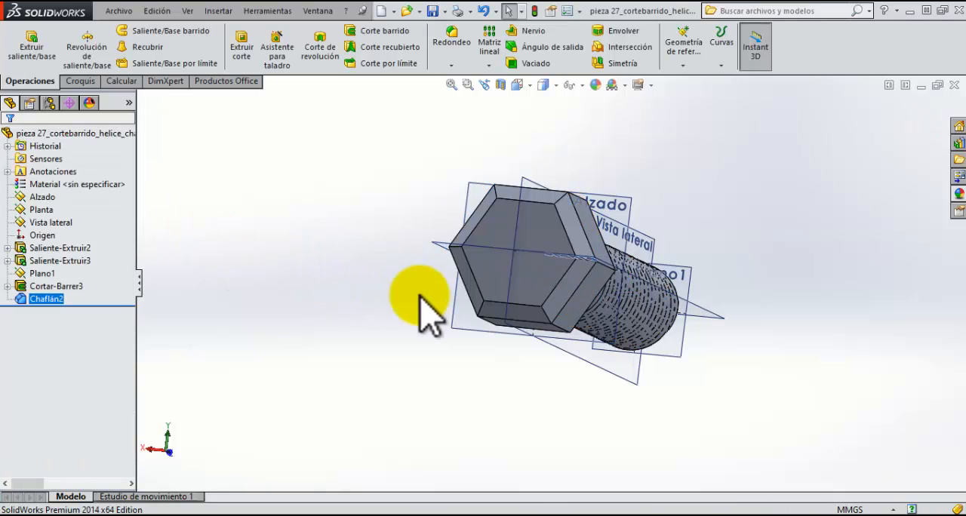
Step: Chamfer one edge on the shank side of the hexagonal head with a 1 mm distance at 45°
middle_click_drag(425, 312, 432, 346)
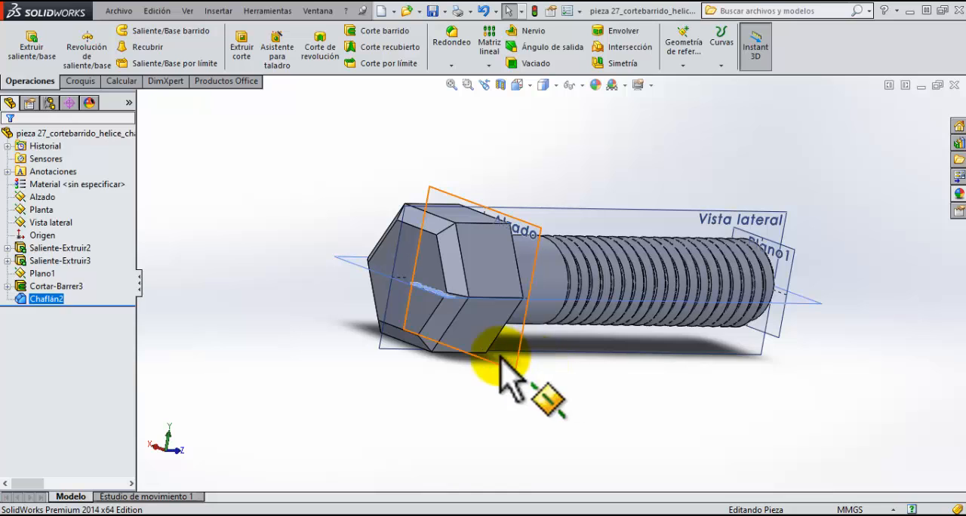
middle_click_drag(467, 289, 541, 246)
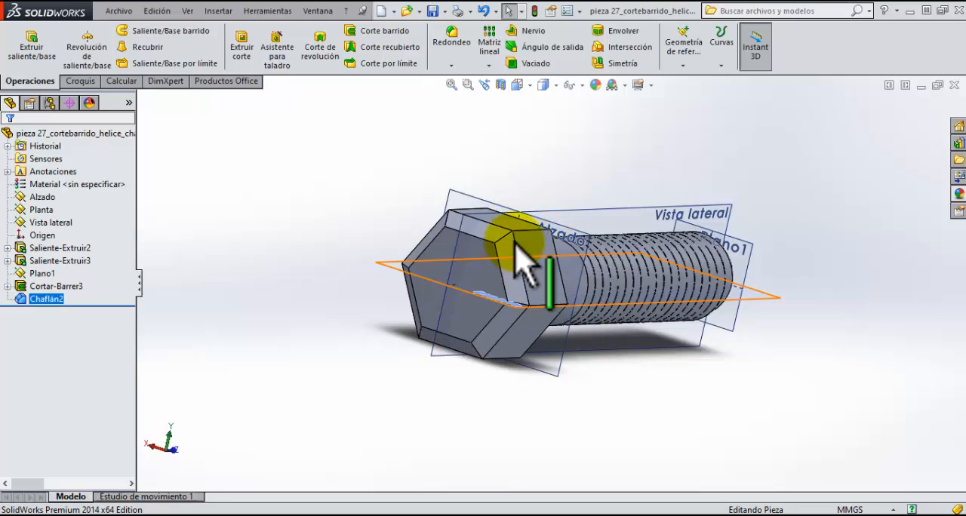
middle_click_drag(534, 285, 479, 308)
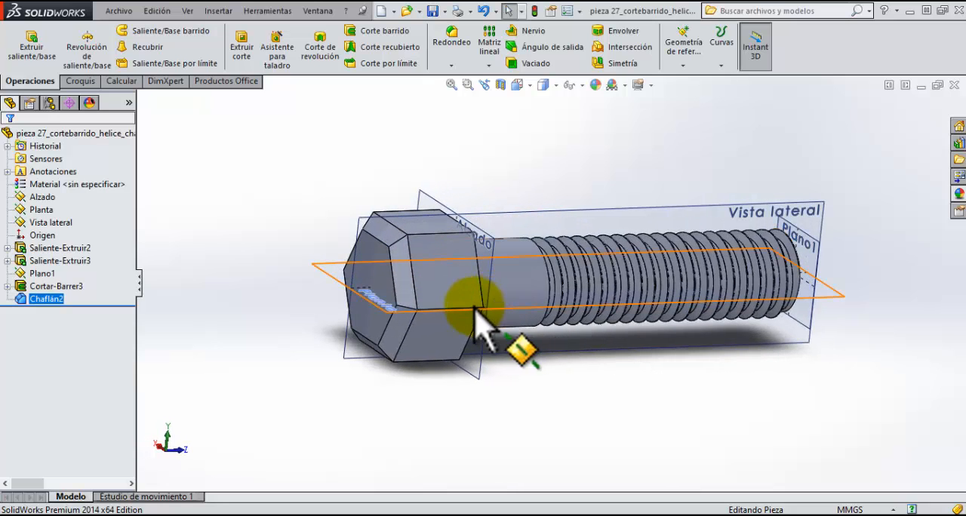
left_click(453, 66)
left_click(473, 93)
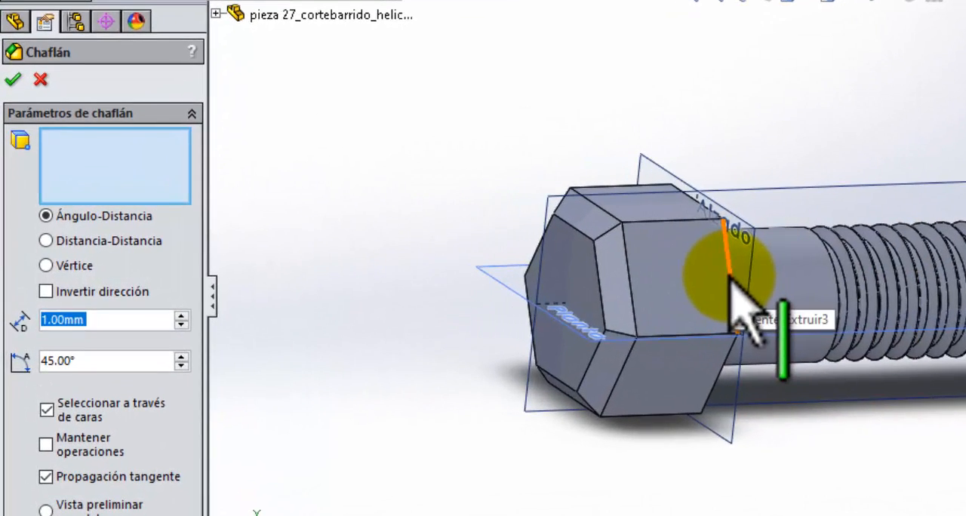
left_click(475, 274)
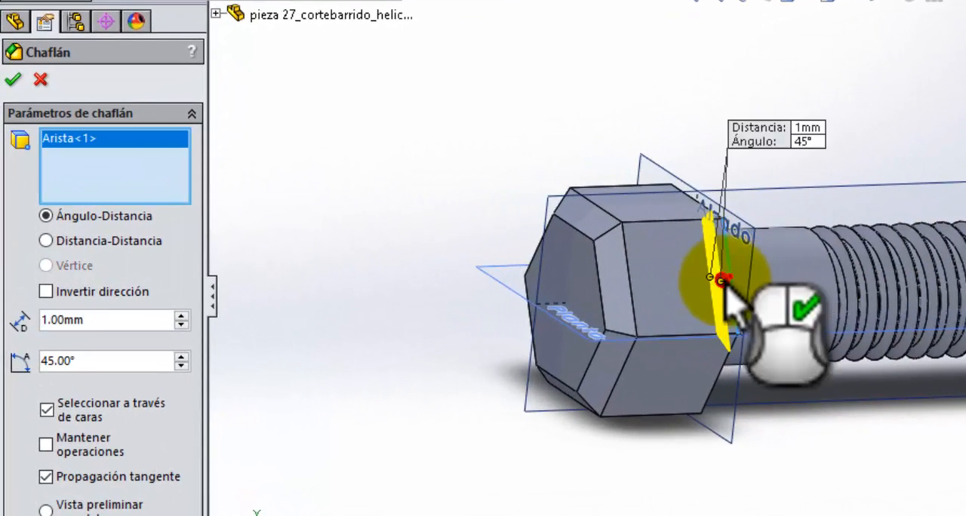
left_click(10, 82)
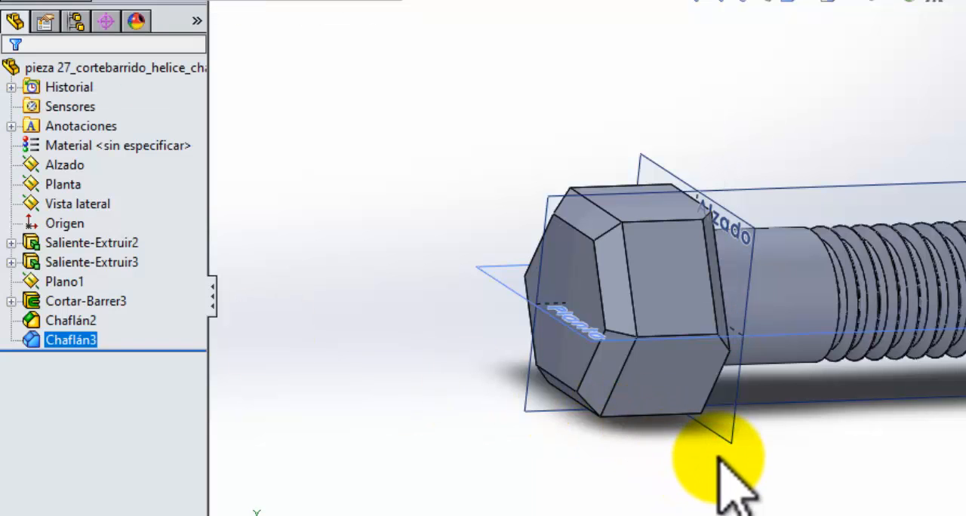
Step: Examine the chamfered edge on the head's underside and the threaded shank's end face from several angles
middle_click_drag(730, 442, 657, 486)
scroll(702, 345, "down", 4)
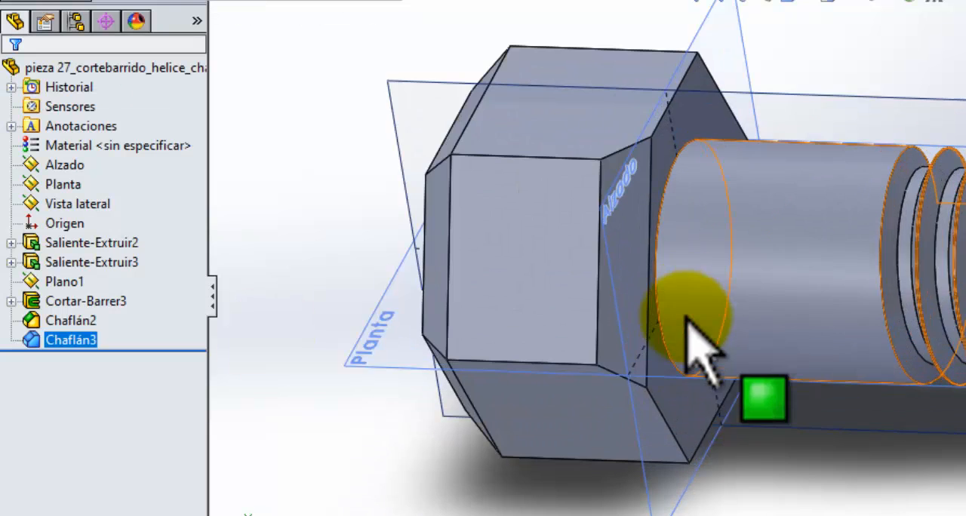
middle_click_drag(618, 142, 638, 277)
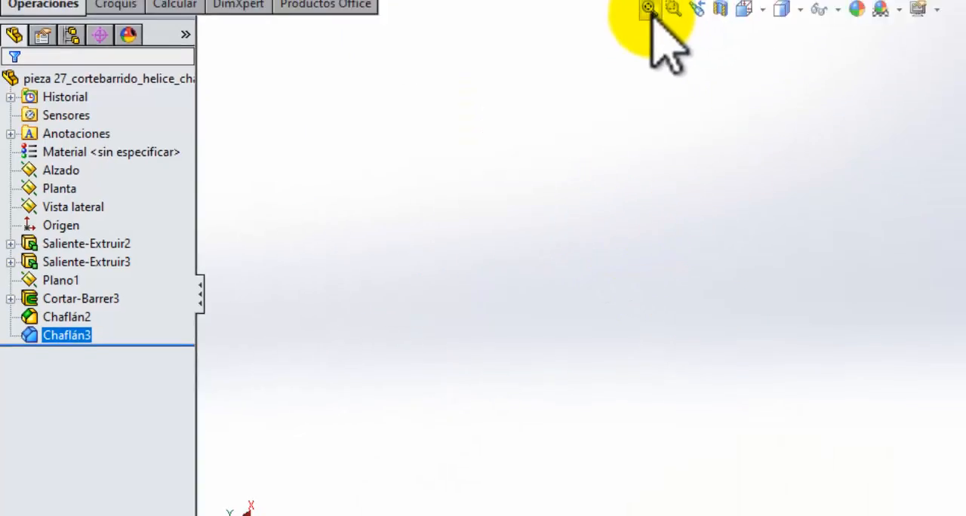
left_click(649, 8)
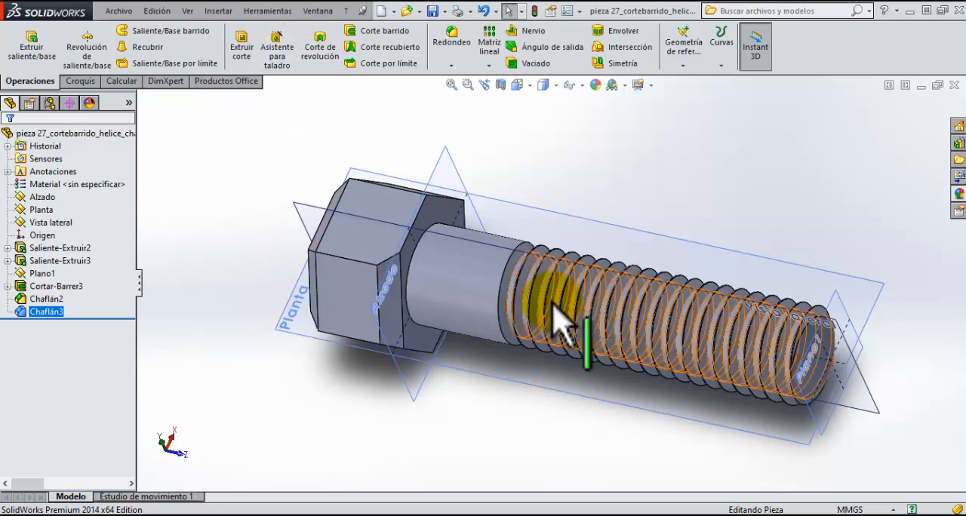
middle_click_drag(781, 395, 672, 370)
left_click(513, 366)
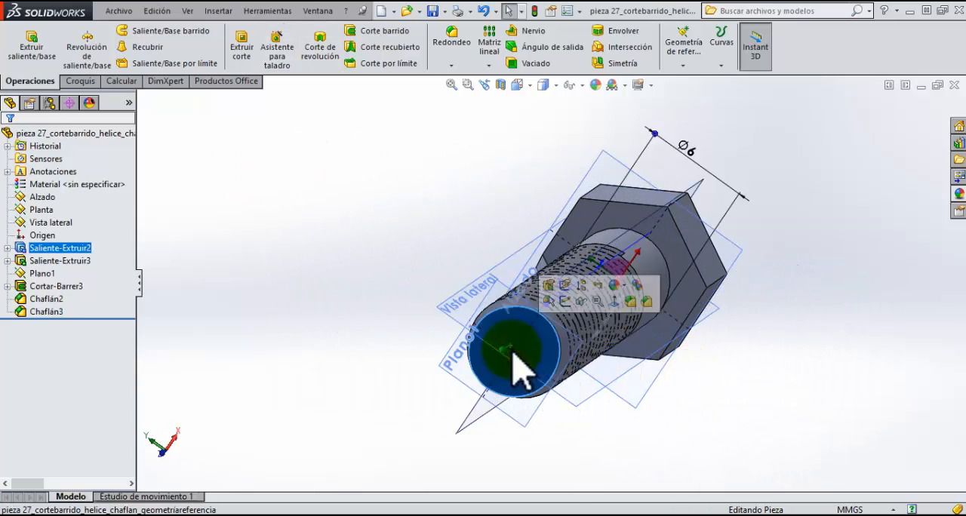
middle_click_drag(626, 189, 597, 343)
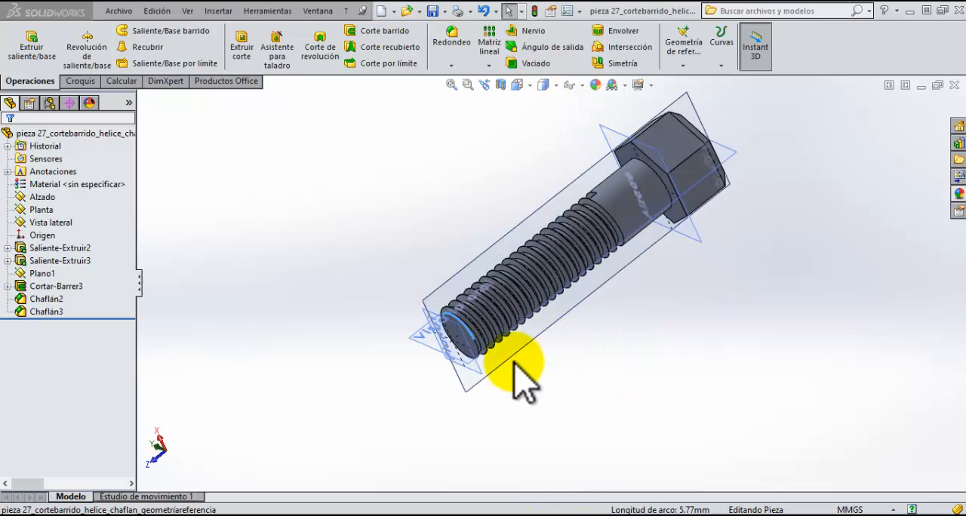
middle_click_drag(367, 338, 418, 287)
scroll(562, 287, "down", 4)
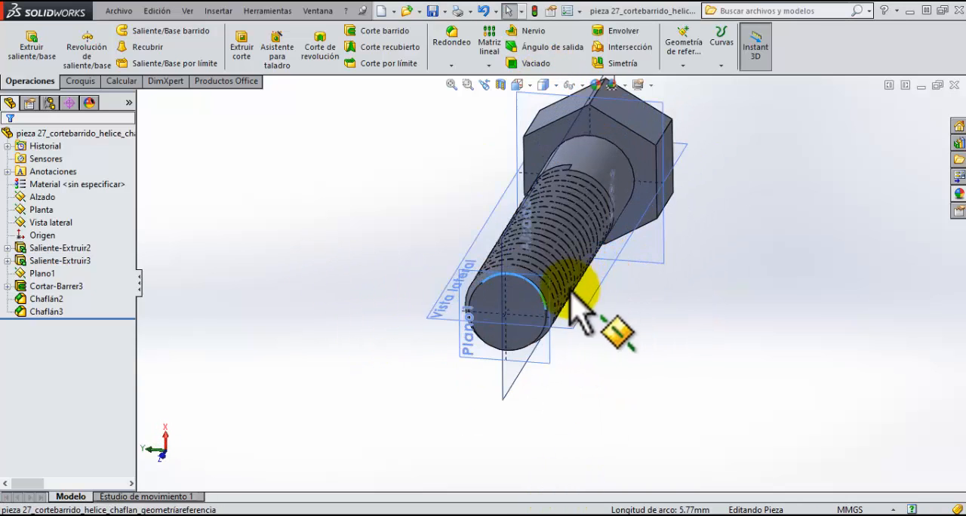
left_click(507, 306)
middle_click_drag(578, 302, 579, 307)
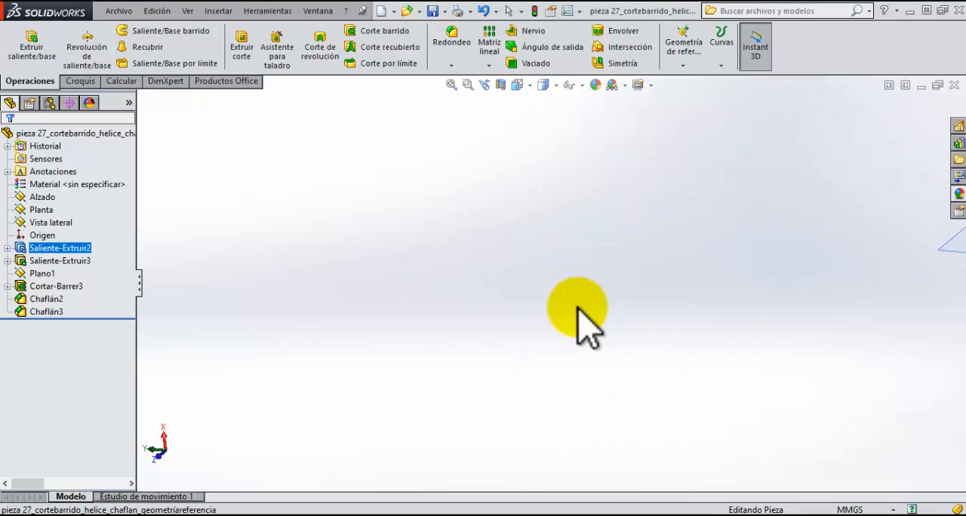
scroll(785, 342, "up", 4)
scroll(840, 243, "down", 5)
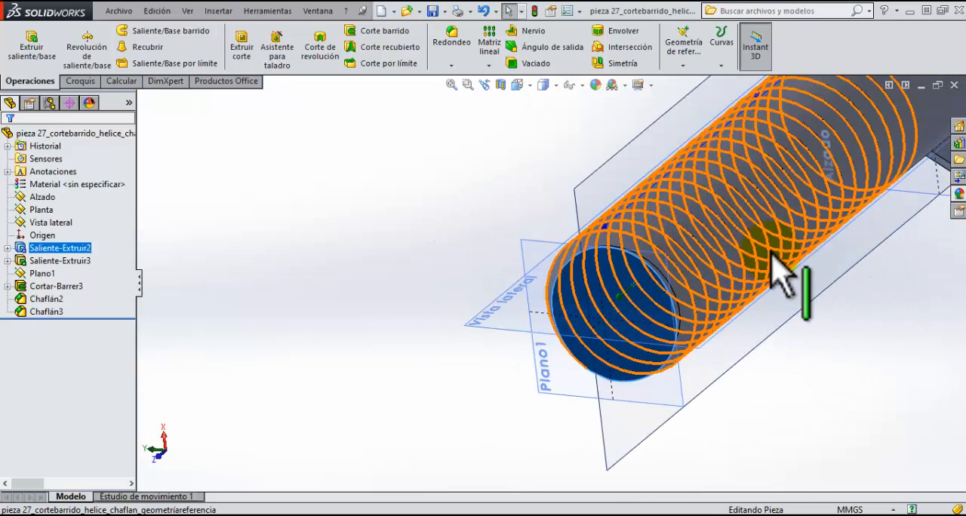
middle_click_drag(760, 252, 714, 286)
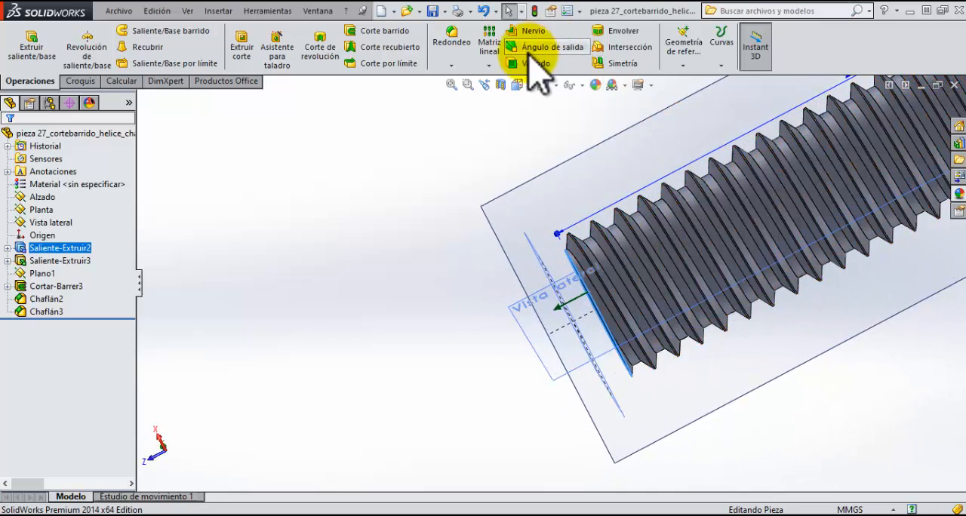
left_click(453, 66)
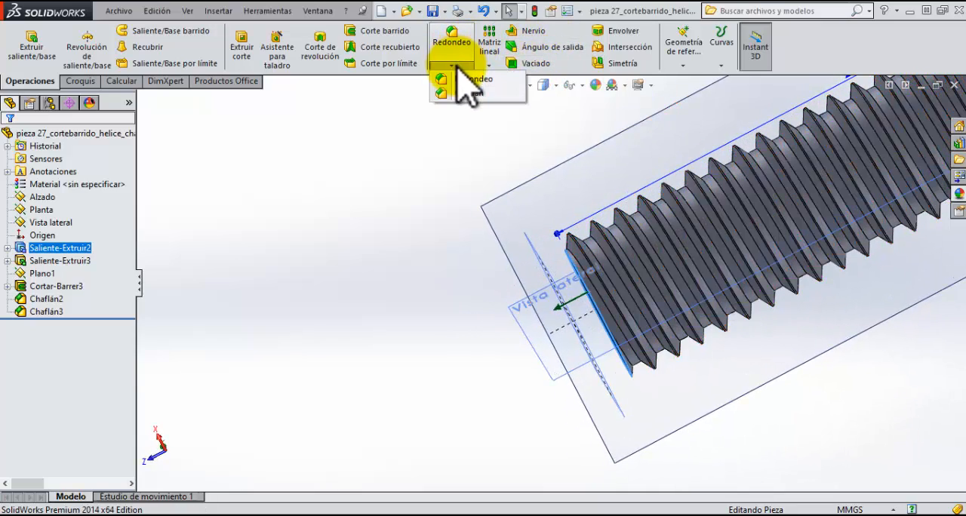
left_click(479, 400)
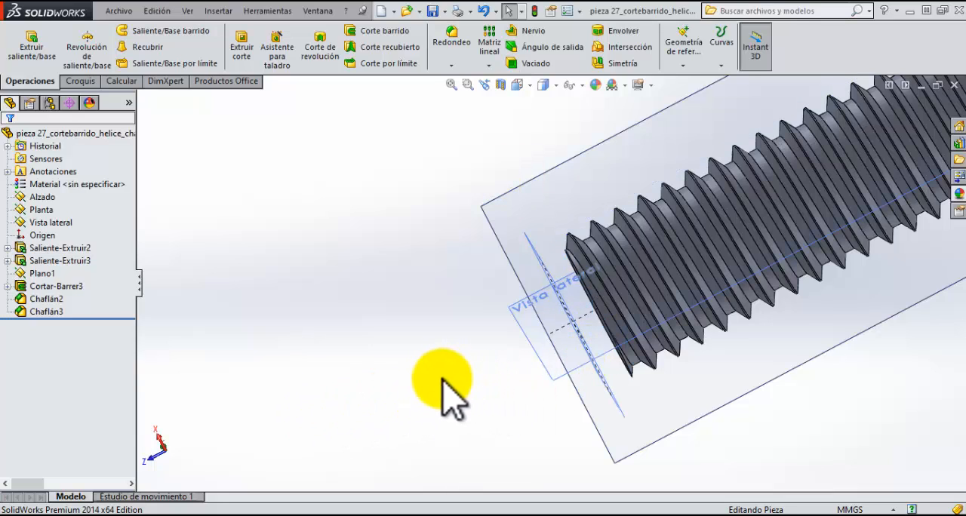
left_click(47, 312)
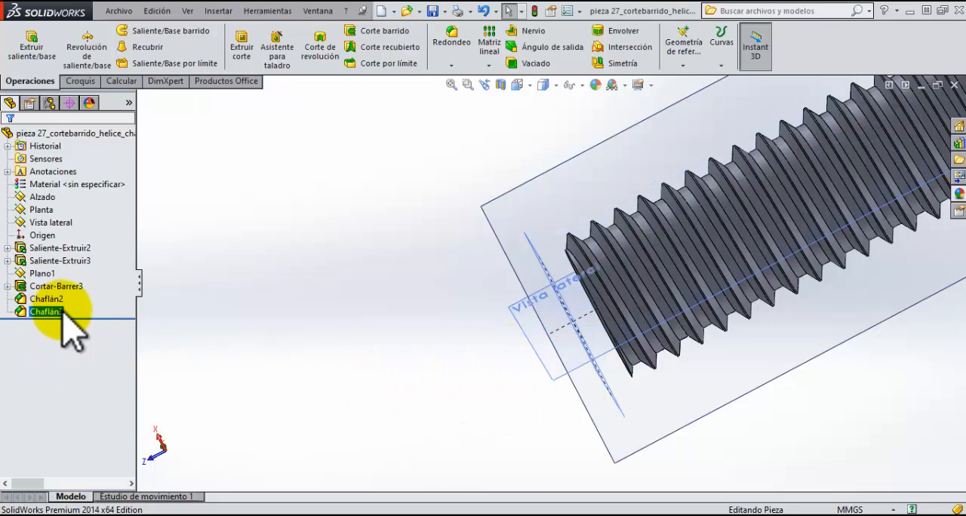
scroll(385, 381, "up", 1)
scroll(398, 376, "down", 1)
scroll(415, 365, "up", 1)
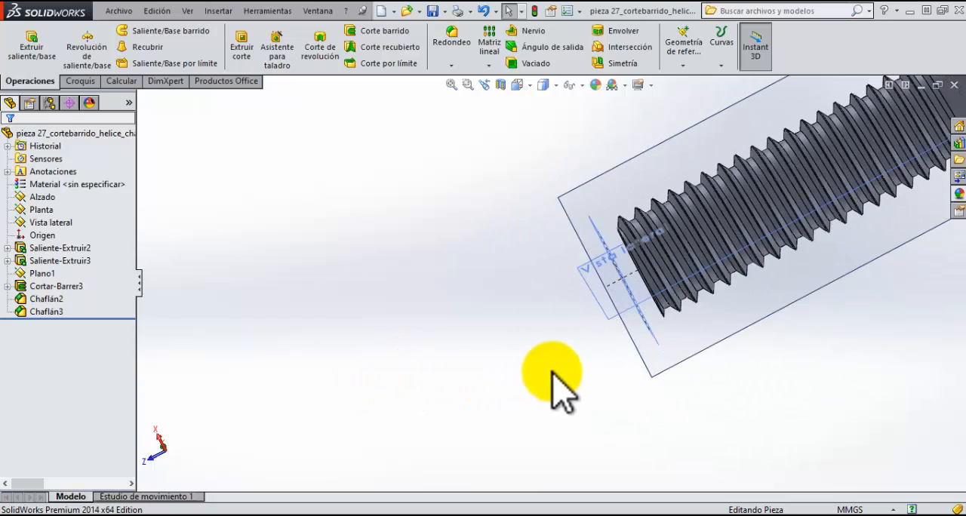
Step: Delete the swept cut that forms the thread on the shank
scroll(694, 277, "down", 3)
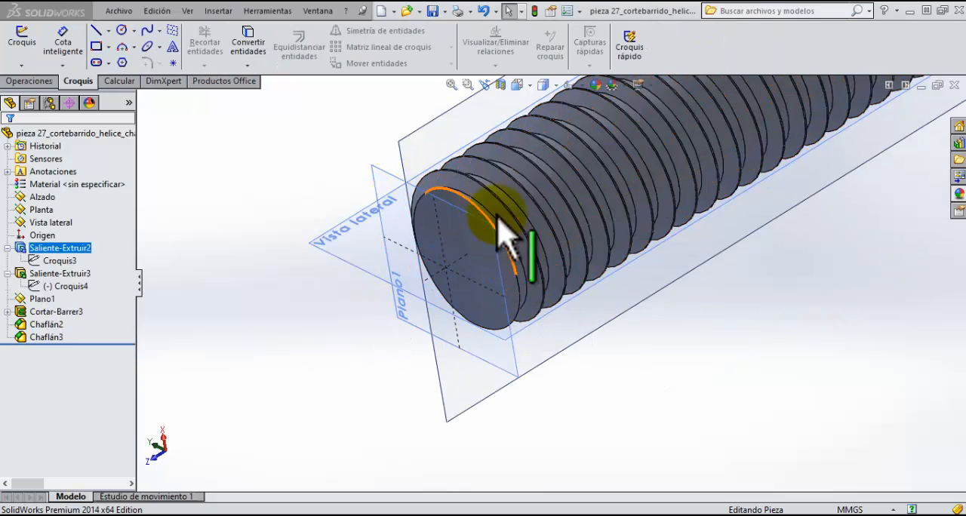
left_click(8, 311)
left_click(45, 312)
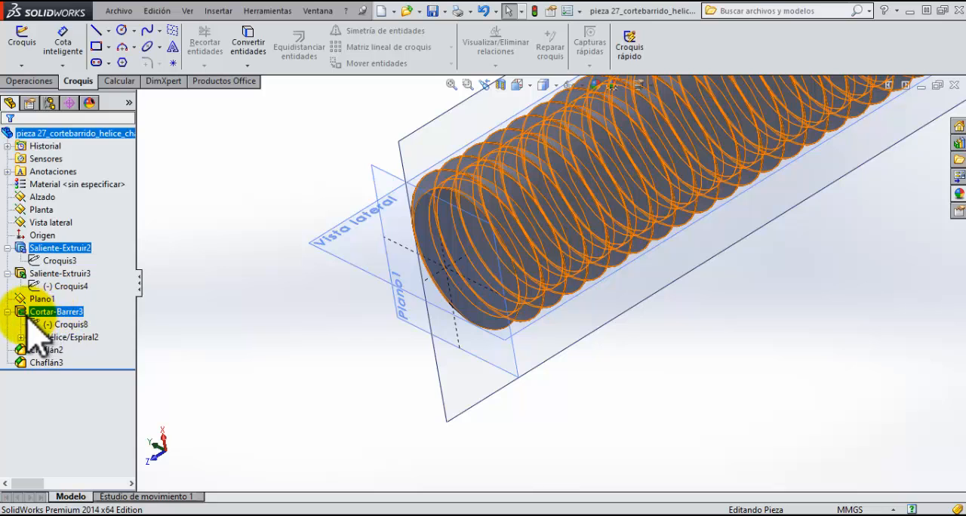
right_click(53, 317)
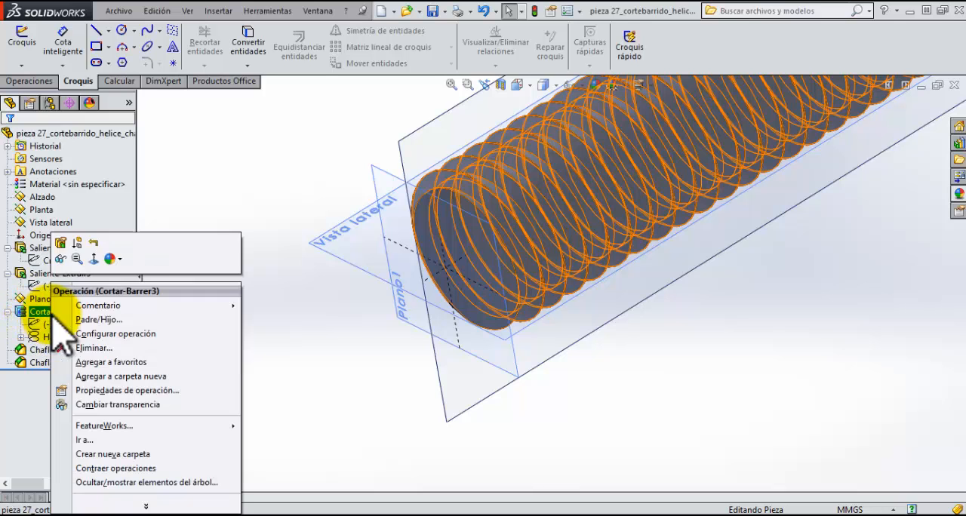
left_click(79, 361)
key("Return")
scroll(580, 289, "down", 2)
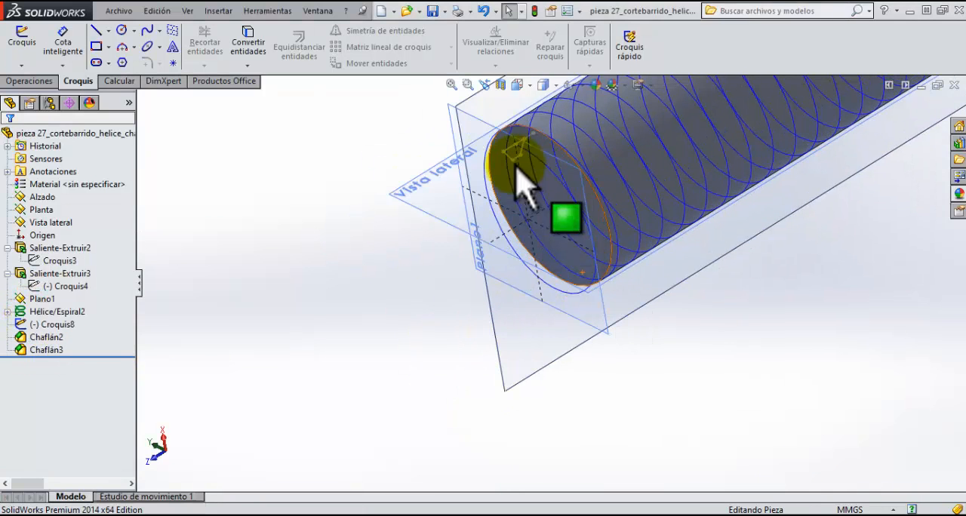
scroll(521, 328, "up", 2)
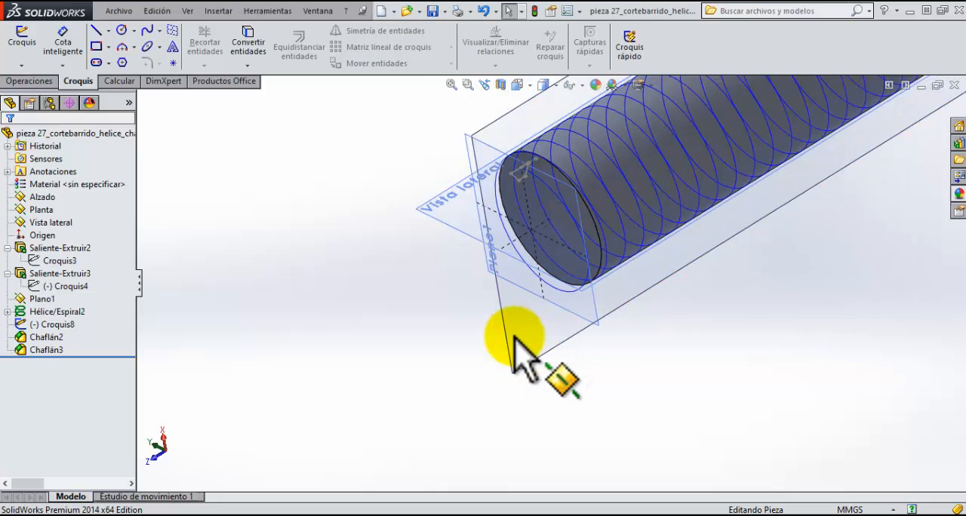
Step: Chamfer the circular end face of the unthreaded shank with a 1 mm distance at 45°
scroll(515, 337, "down", 2)
scroll(679, 298, "down", 2)
scroll(642, 309, "up", 10)
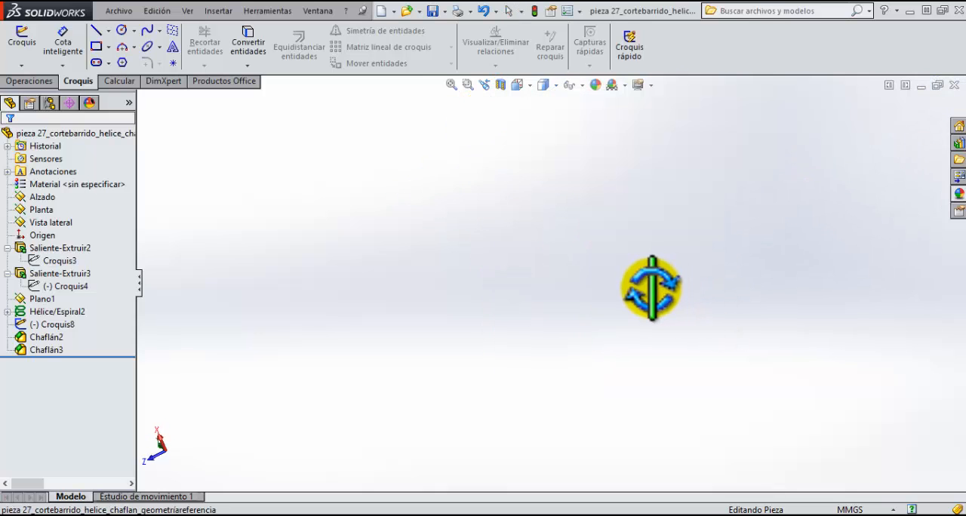
left_click(452, 87)
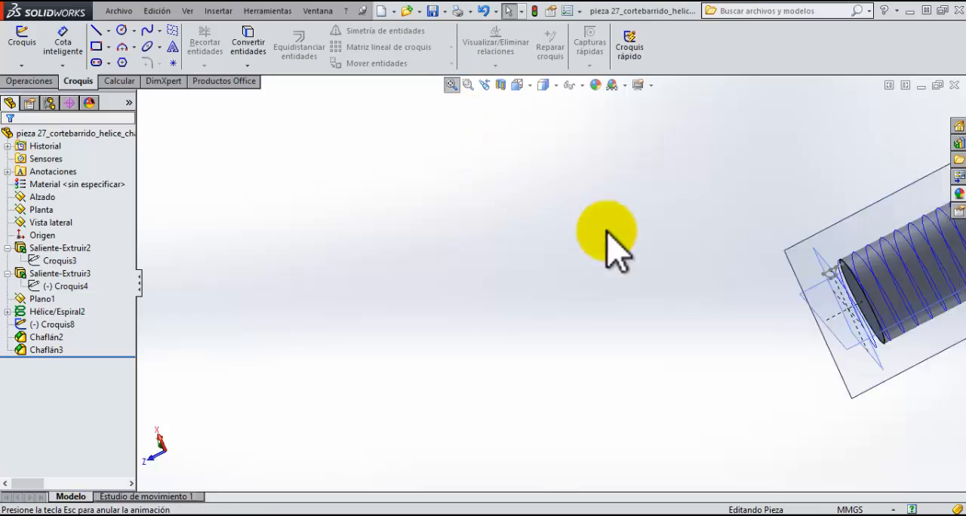
middle_click_drag(463, 356, 472, 334)
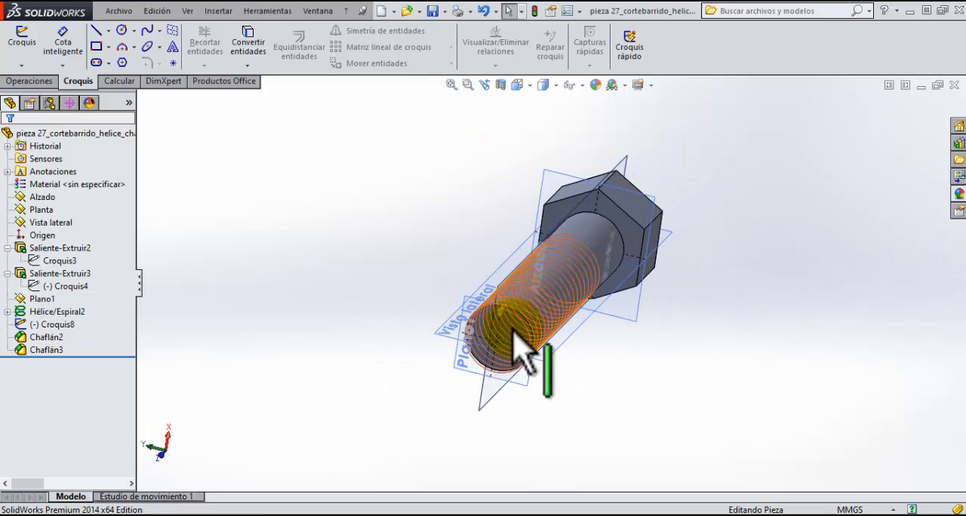
scroll(529, 332, "down", 5)
middle_click_drag(555, 317, 571, 302)
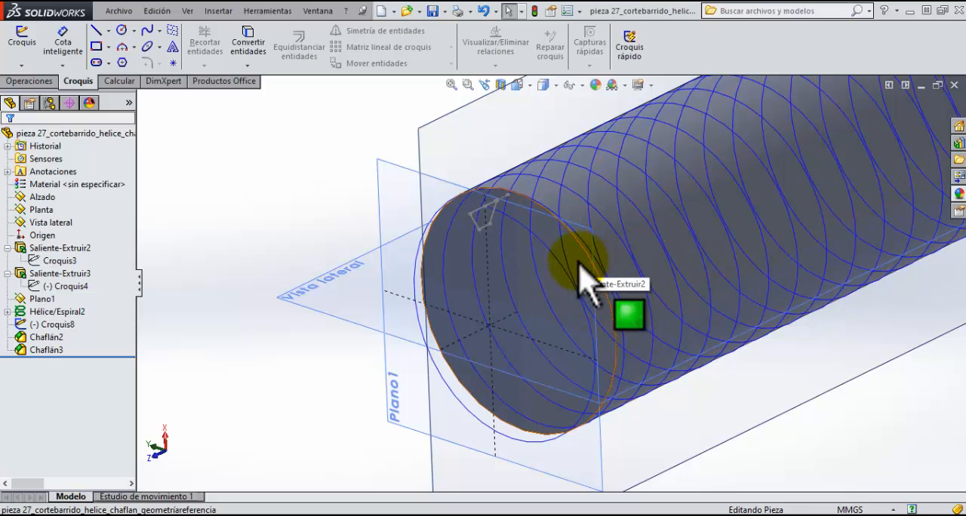
left_click(34, 83)
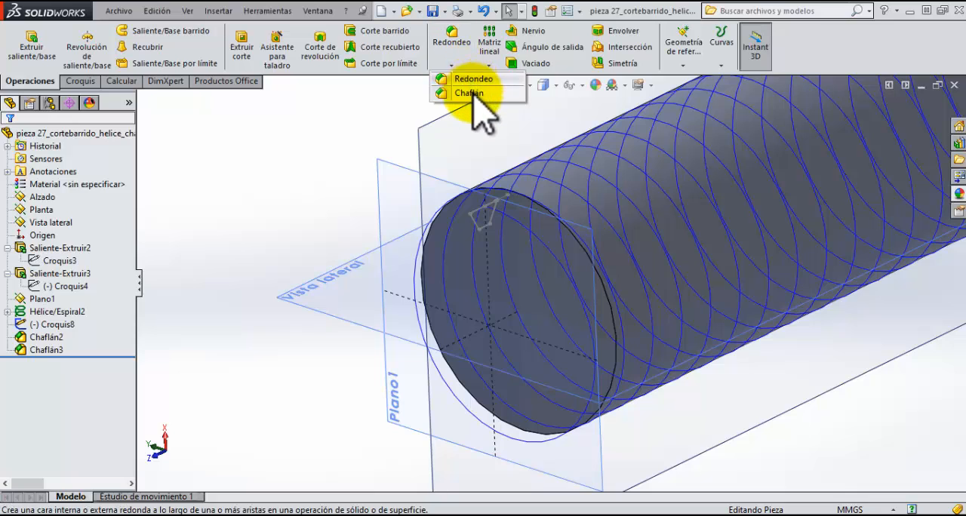
left_click(471, 93)
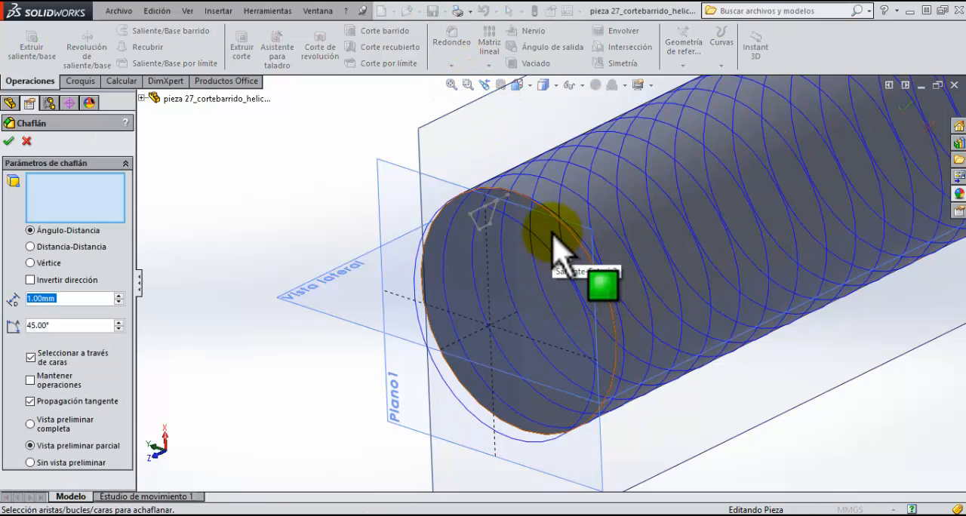
left_click(553, 246)
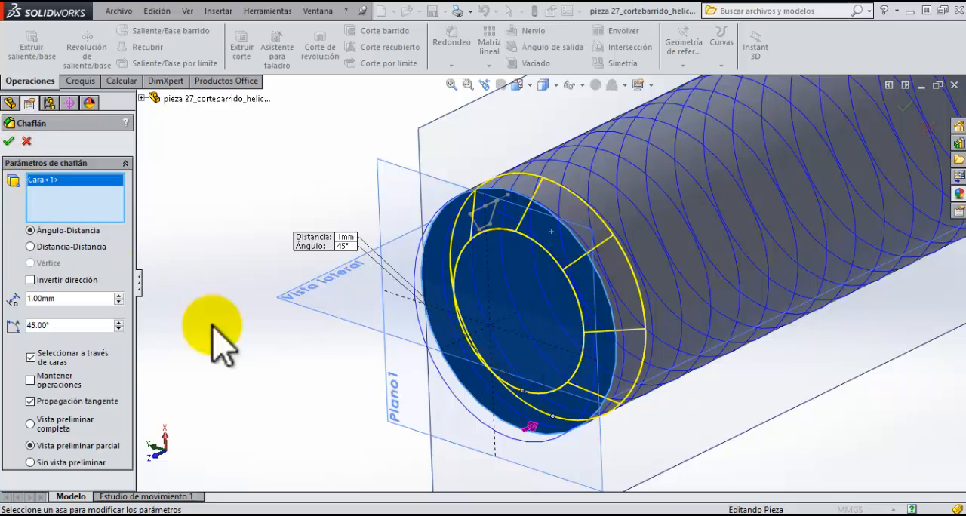
mouse_move(398, 351)
middle_mouse_down()
mouse_move(367, 352)
mouse_move(401, 357)
middle_mouse_up()
left_click(8, 140)
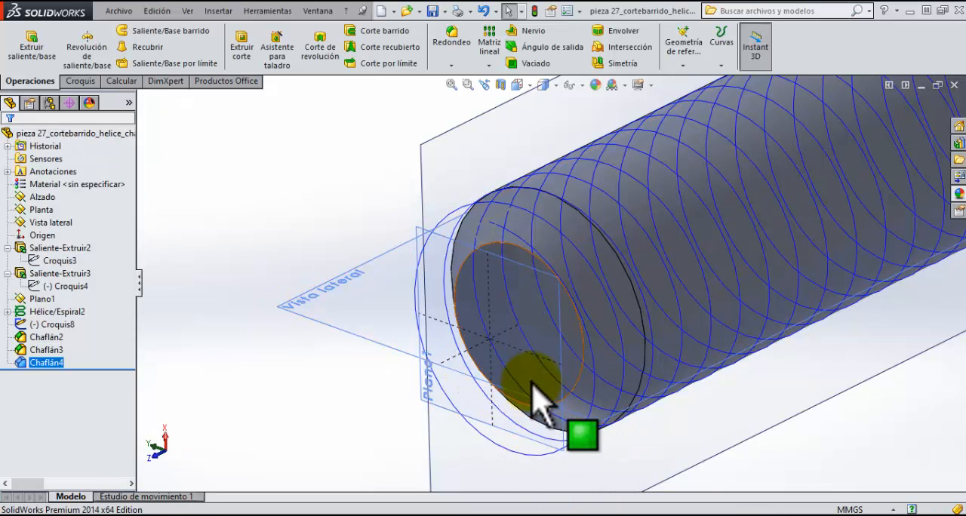
Step: Cut the thread into the chamfered shank by sweeping the trapezoidal profile Croquis8 along the helix Hélice/Espiral2
scroll(530, 381, "down", 1)
scroll(527, 379, "up", 1)
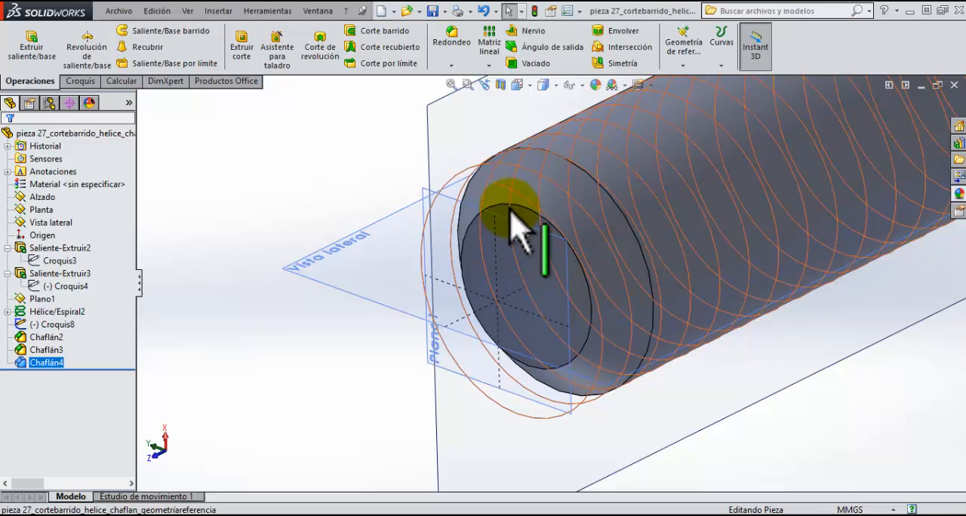
middle_click_drag(511, 209, 511, 230)
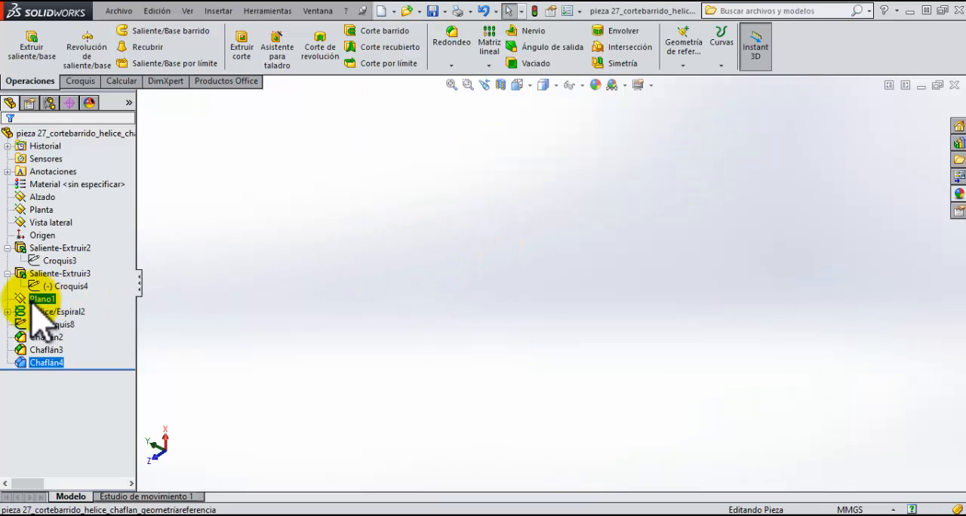
left_click(451, 82)
scroll(436, 386, "down", 4)
right_click(386, 173)
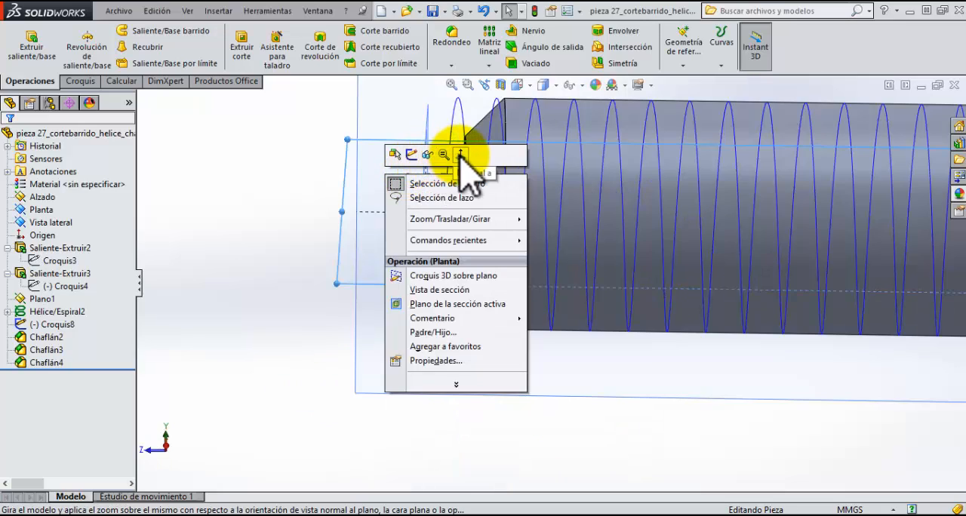
left_click(460, 155)
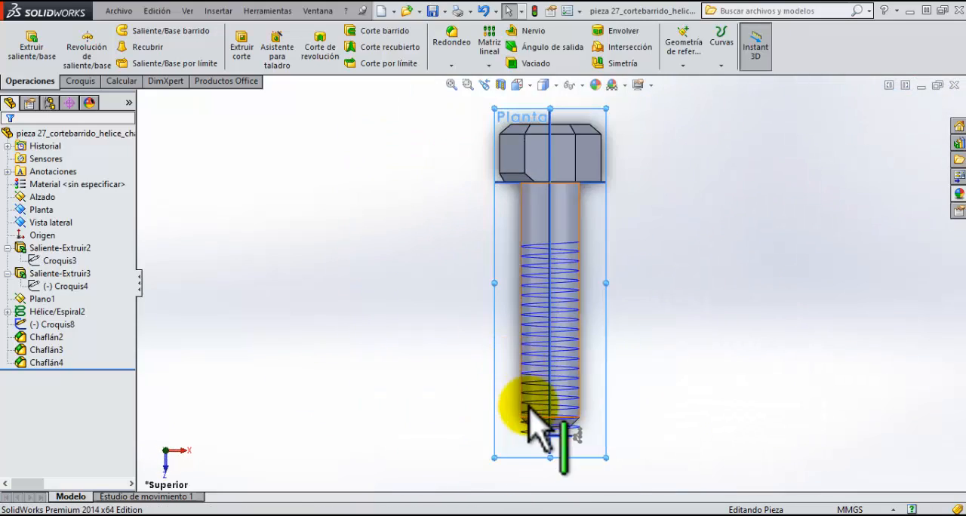
scroll(608, 438, "down", 3)
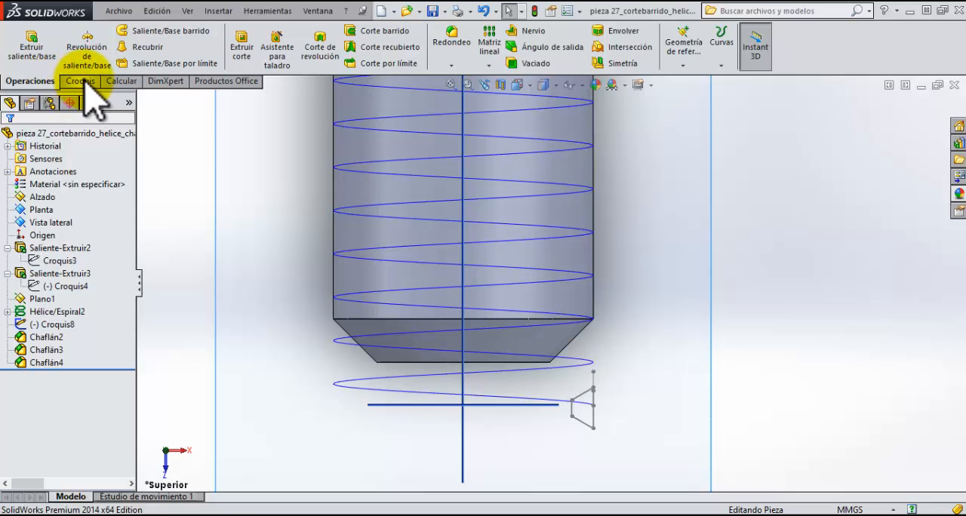
left_click(399, 31)
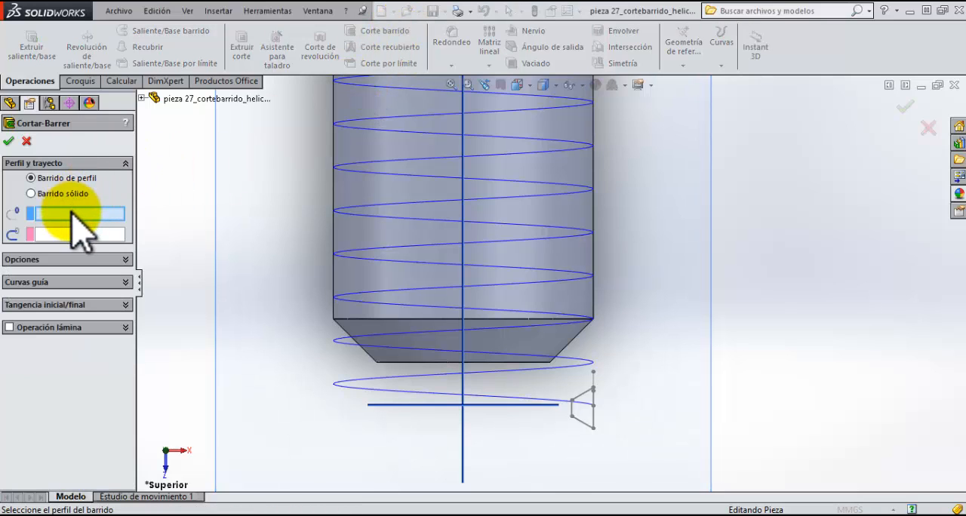
left_click(592, 445)
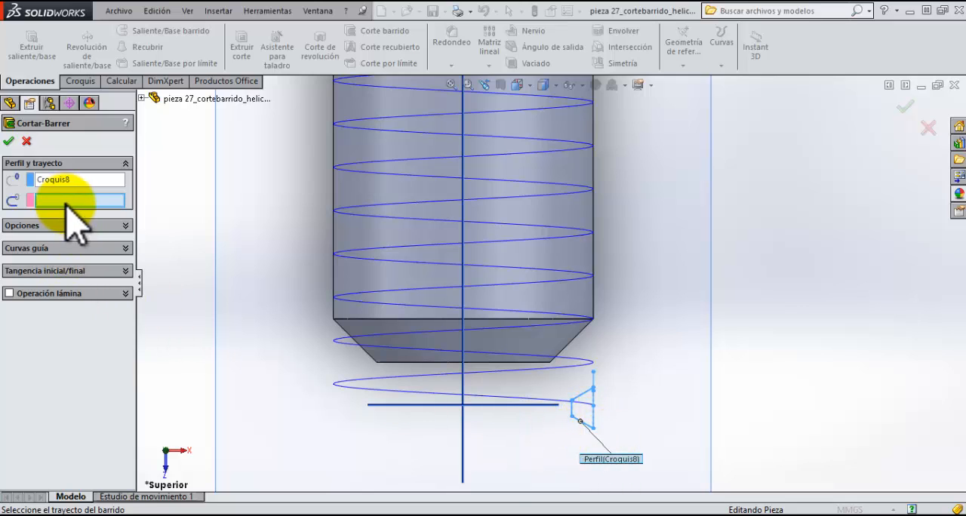
left_click(556, 400)
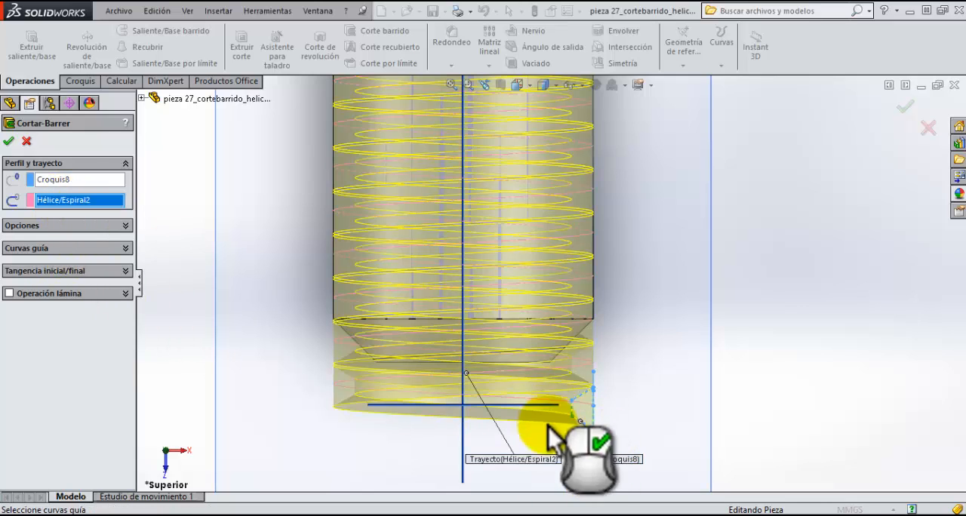
left_click(9, 141)
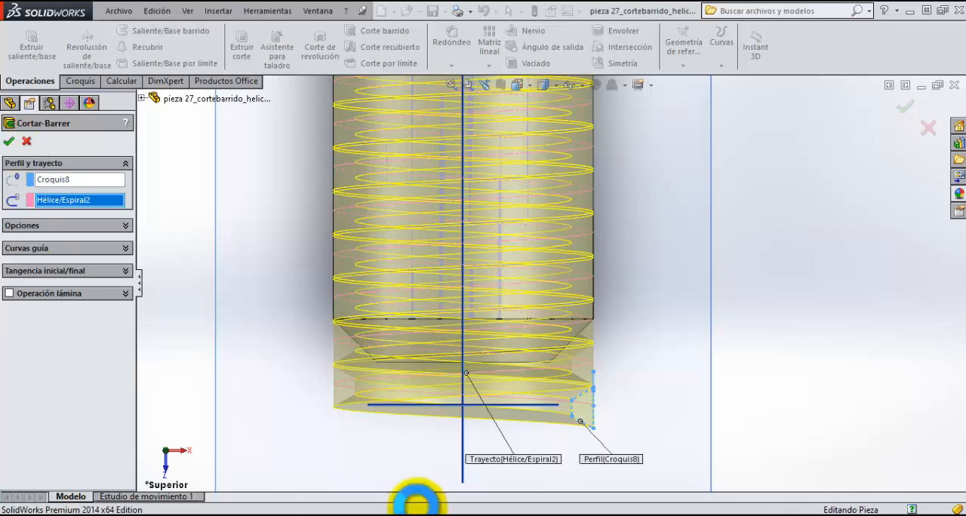
Step: Examine the swept thread and the chamfered end of the shank from several angles
scroll(568, 383, "up", 2)
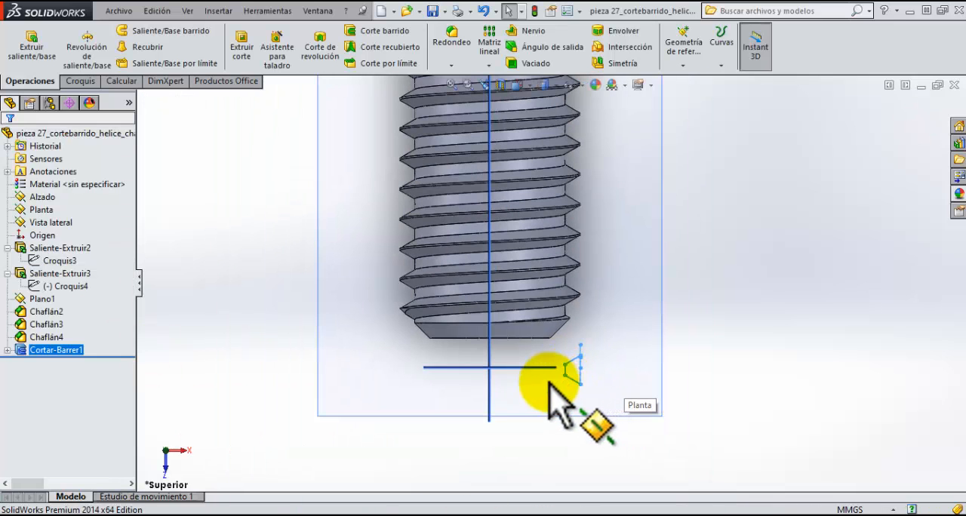
middle_click_drag(528, 370, 541, 387)
scroll(684, 465, "down", 2)
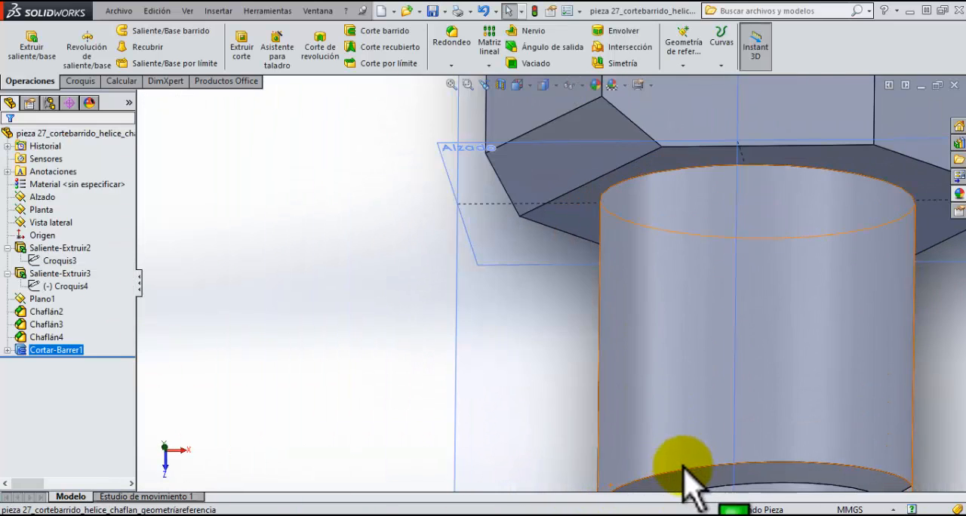
scroll(692, 473, "up", 6)
scroll(586, 462, "up", 2)
middle_click_drag(590, 459, 556, 442)
scroll(556, 442, "down", 6)
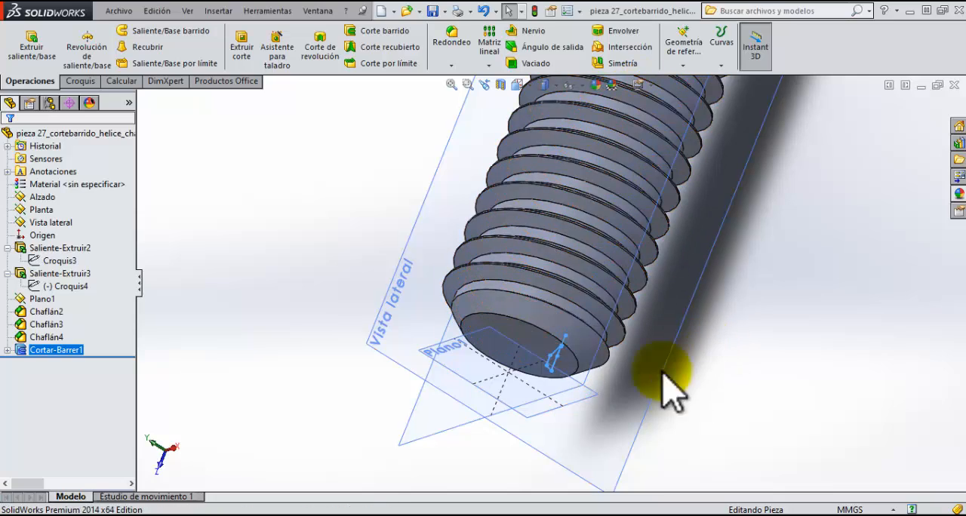
scroll(615, 401, "up", 3)
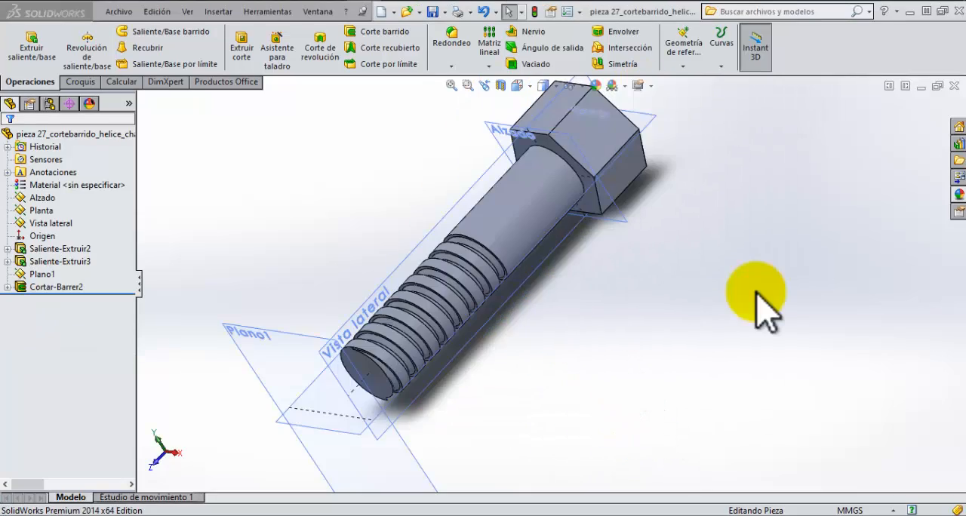